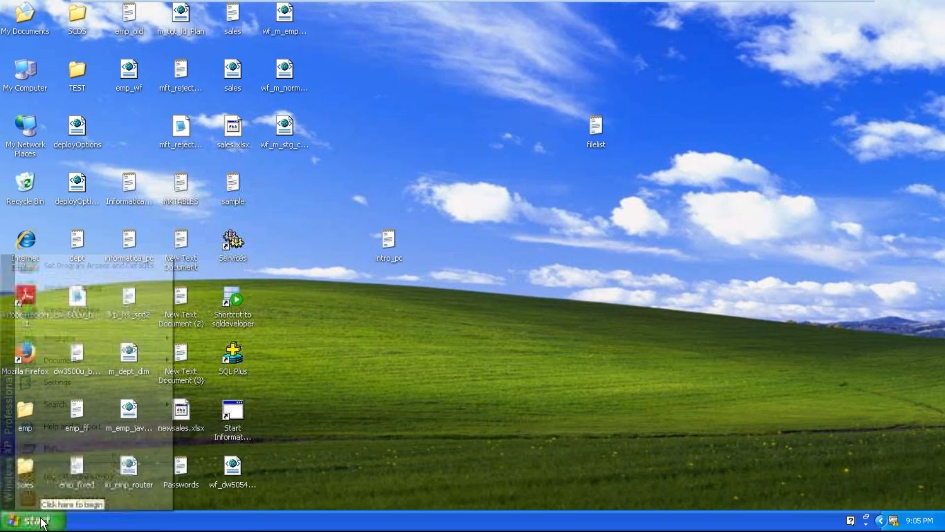
# Step: Launch Designer from Start > Programs > Informatica 9.5.1 > Client > PowerCenter Client
pyautogui.moveTo(108, 335)
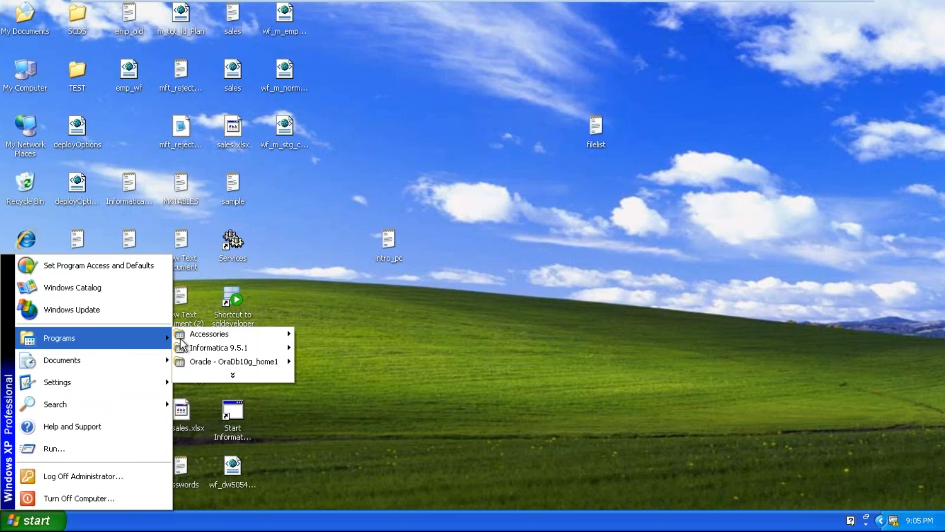
pyautogui.moveTo(231, 348)
pyautogui.moveTo(327, 347)
pyautogui.moveTo(403, 347)
pyautogui.click(460, 350)
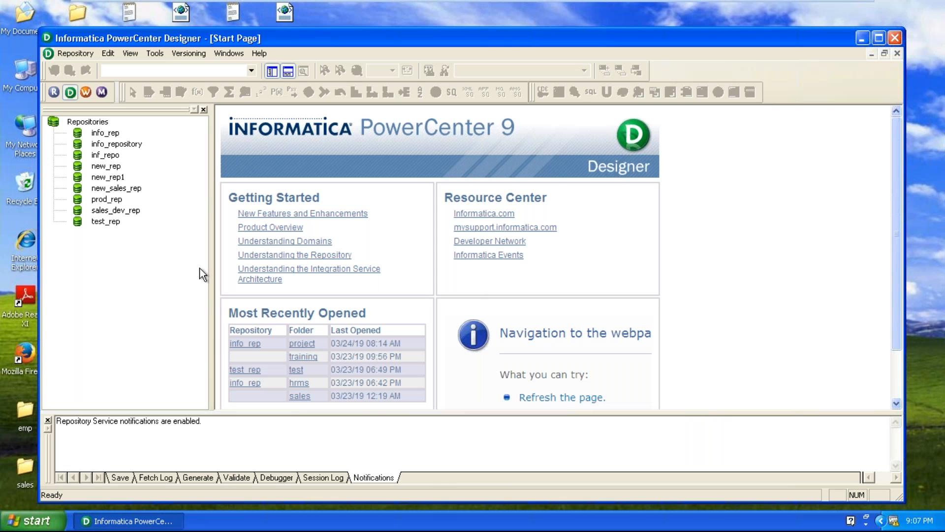
# Step: Maximize Designer and log in to the info_rep repository with the account password
pyautogui.doubleClick(491, 42)
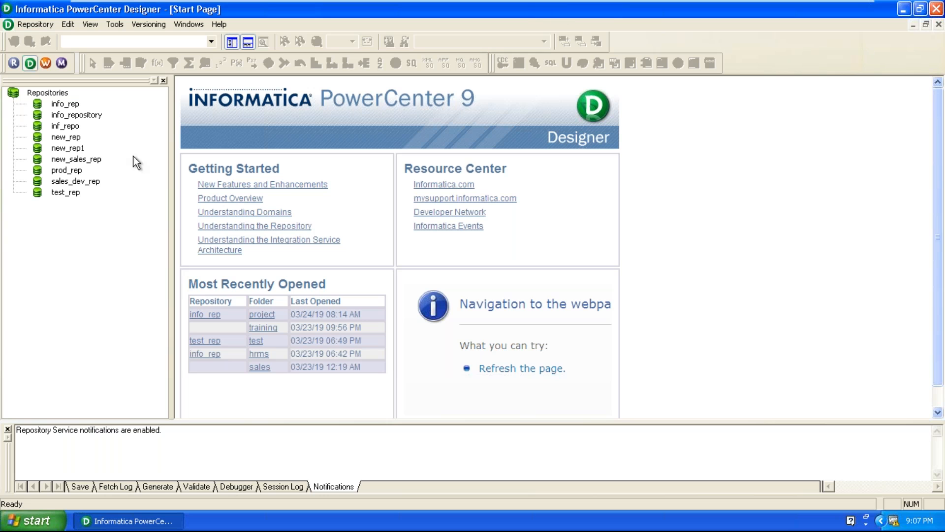
pyautogui.rightClick(68, 105)
pyautogui.click(98, 152)
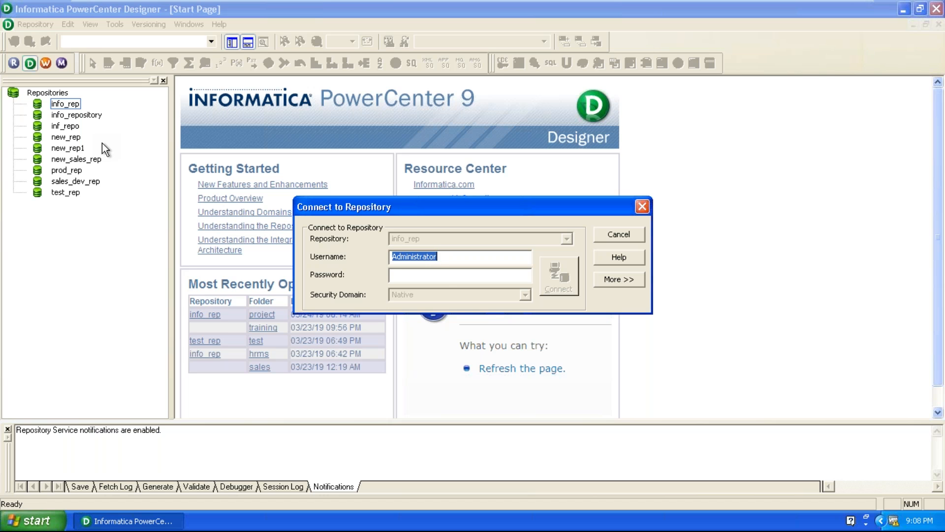
pyautogui.click(443, 274)
pyautogui.write('******')
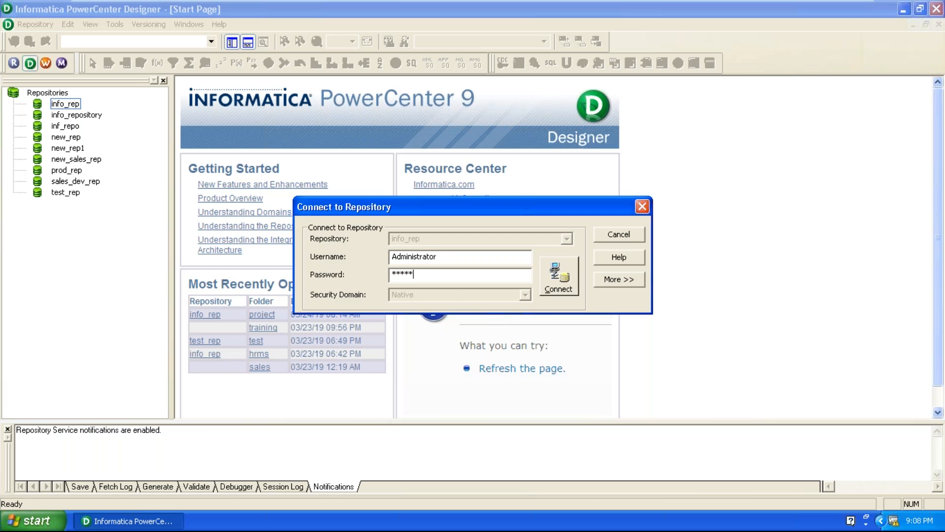
pyautogui.press('Return')
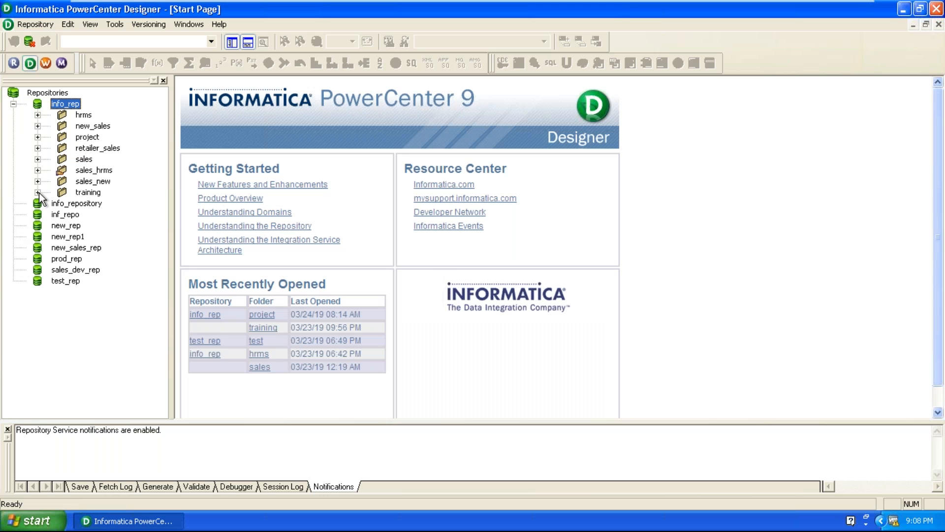
# Step: Open the training folder and switch to Mapping Designer showing m_emp_dept_join
pyautogui.doubleClick(88, 192)
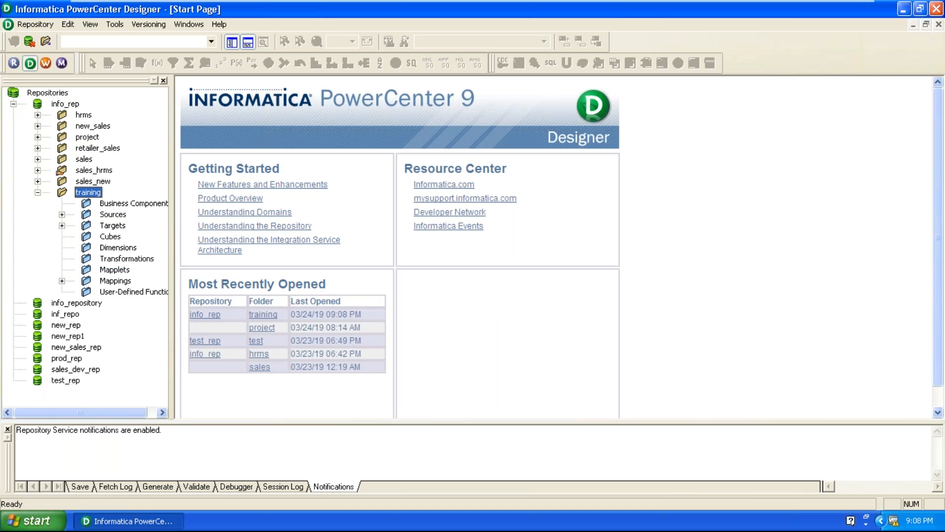
pyautogui.click(117, 28)
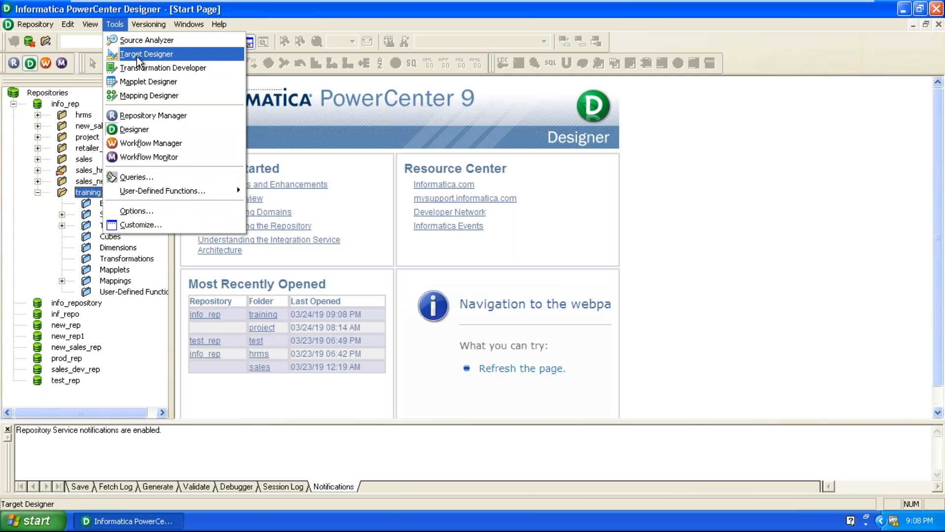
pyautogui.click(155, 99)
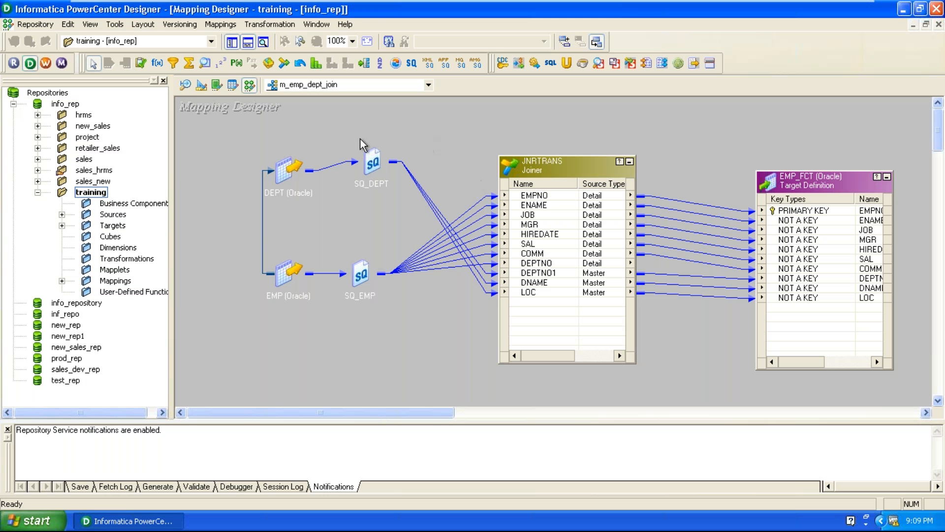
# Step: Expand Sources to show ora_scott, move EMP_FCT up-right and nudge SQ_EMP lower
pyautogui.click(298, 168)
pyautogui.click(299, 271)
pyautogui.click(291, 193)
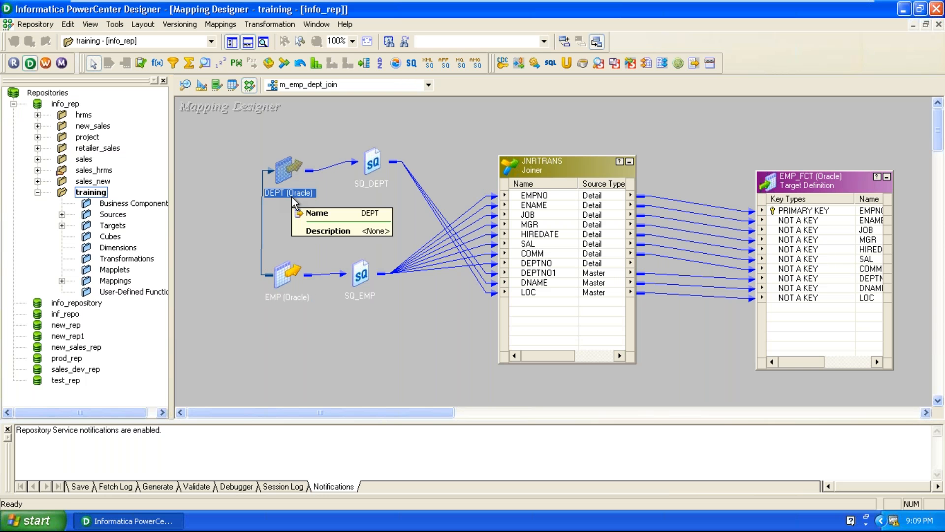
pyautogui.click(290, 277)
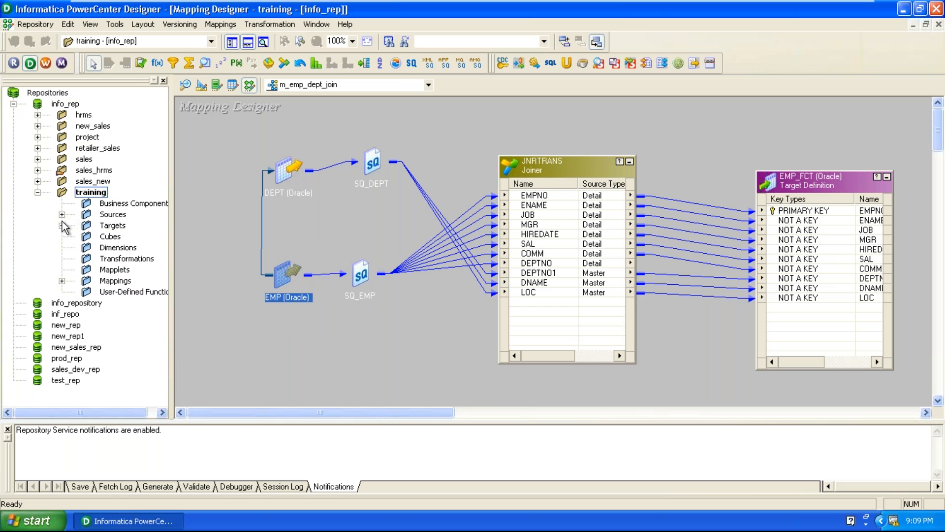
pyautogui.doubleClick(112, 214)
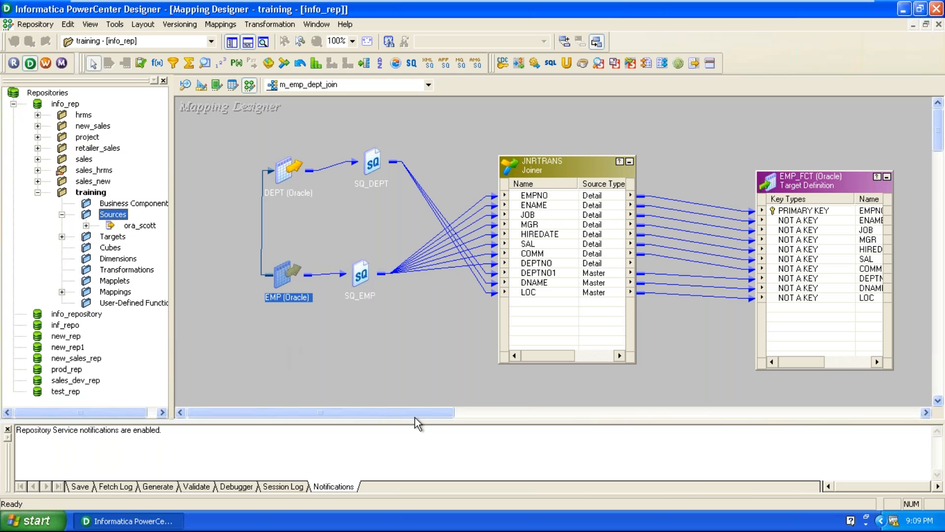
pyautogui.moveTo(850, 188); pyautogui.dragTo(866, 168)
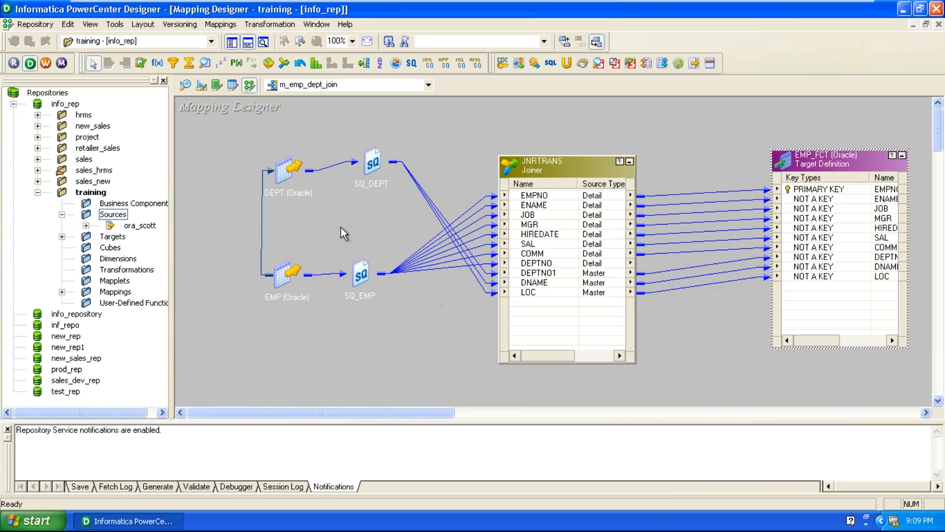
pyautogui.moveTo(365, 277); pyautogui.dragTo(379, 283)
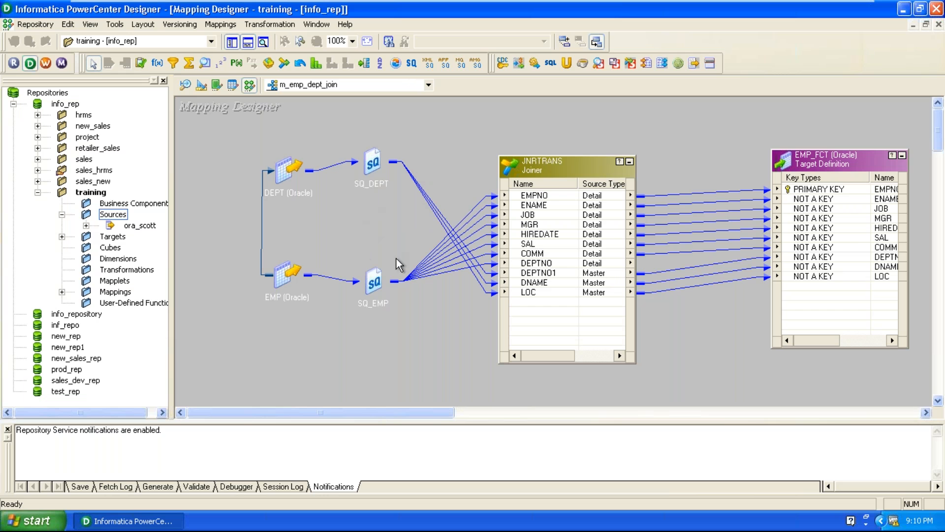
# Step: Delete the JNRTRANS joiner and the SQ_DEPT and SQ_EMP source qualifiers, confirming each
pyautogui.click(551, 165)
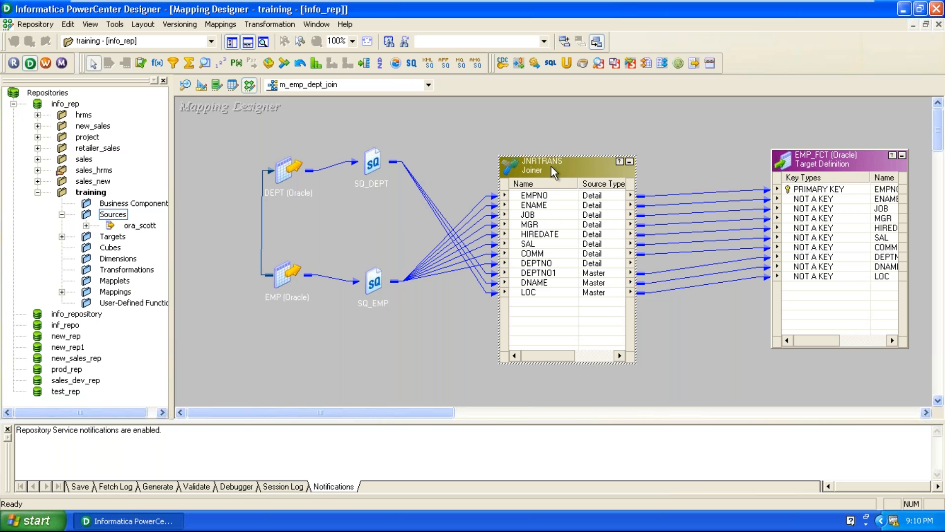
pyautogui.press('Delete')
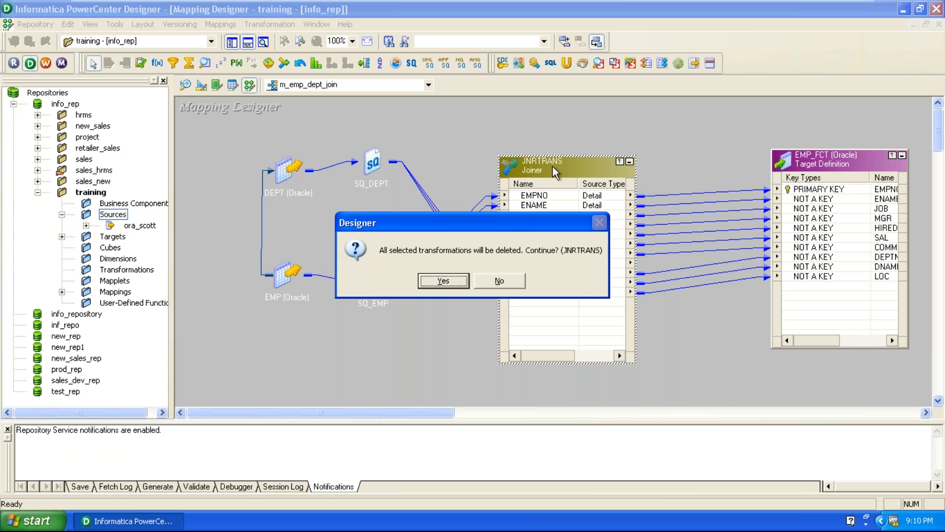
pyautogui.click(460, 282)
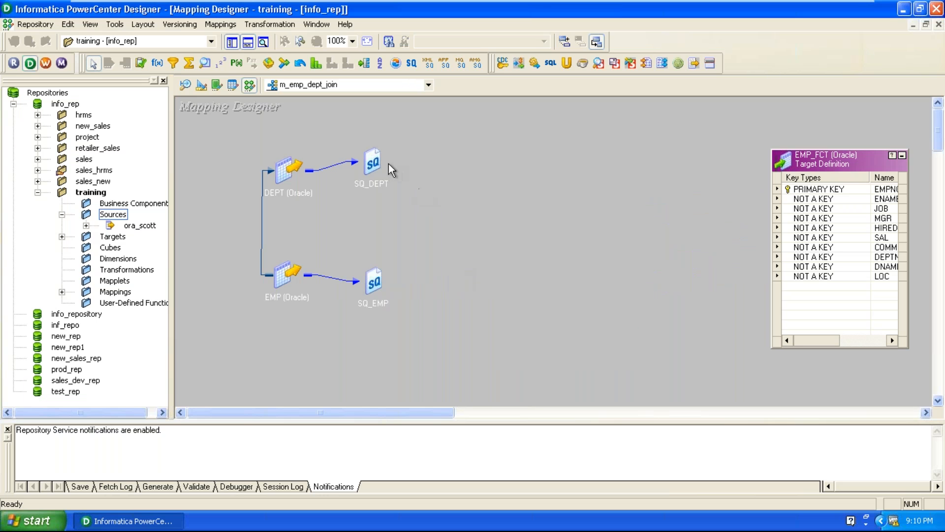
pyautogui.click(371, 161)
pyautogui.press('Delete')
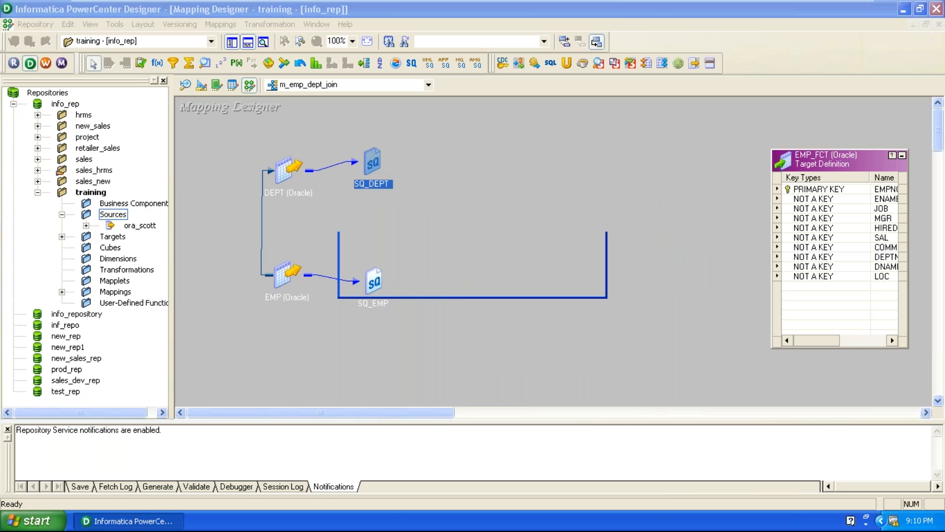
pyautogui.click(443, 288)
pyautogui.press('Delete')
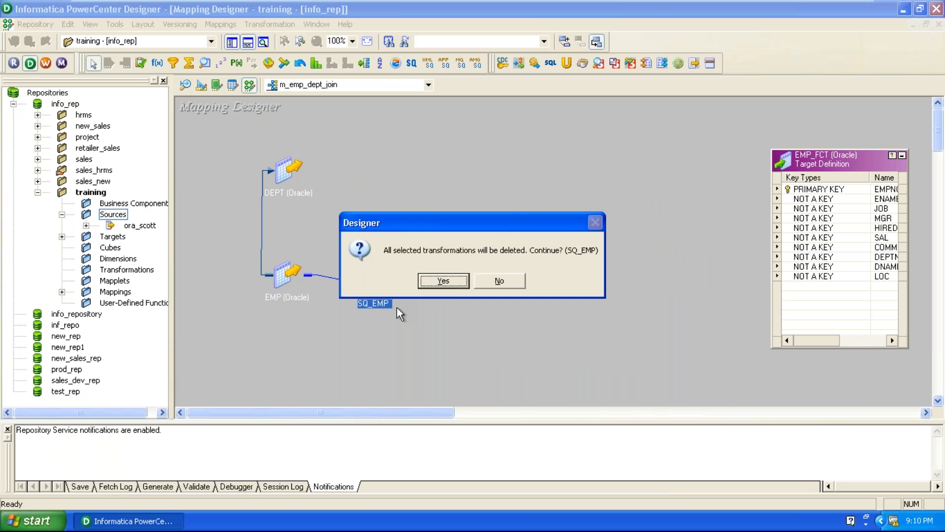
pyautogui.click(442, 282)
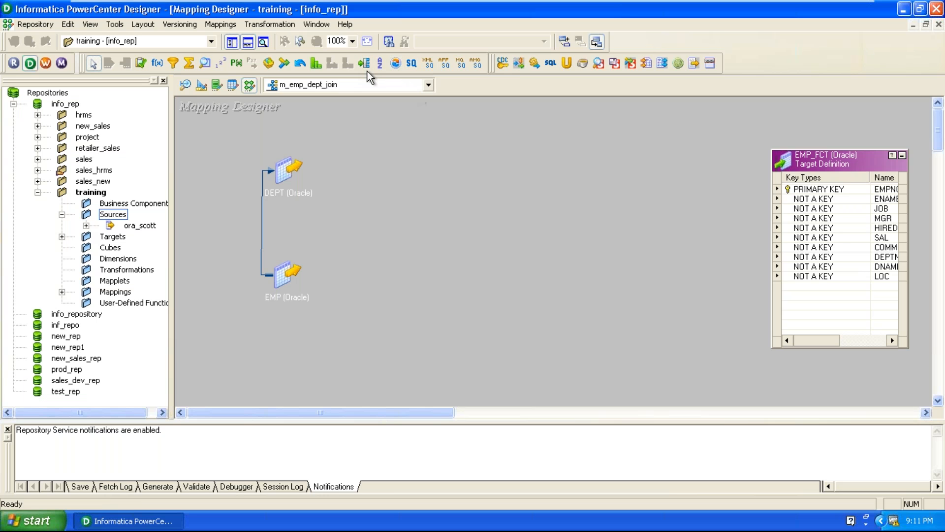
# Step: Create a Source Qualifier named SQ_EMP_DEPT_JOIN using both DEPT and EMP as sources
pyautogui.click(273, 25)
pyautogui.click(277, 59)
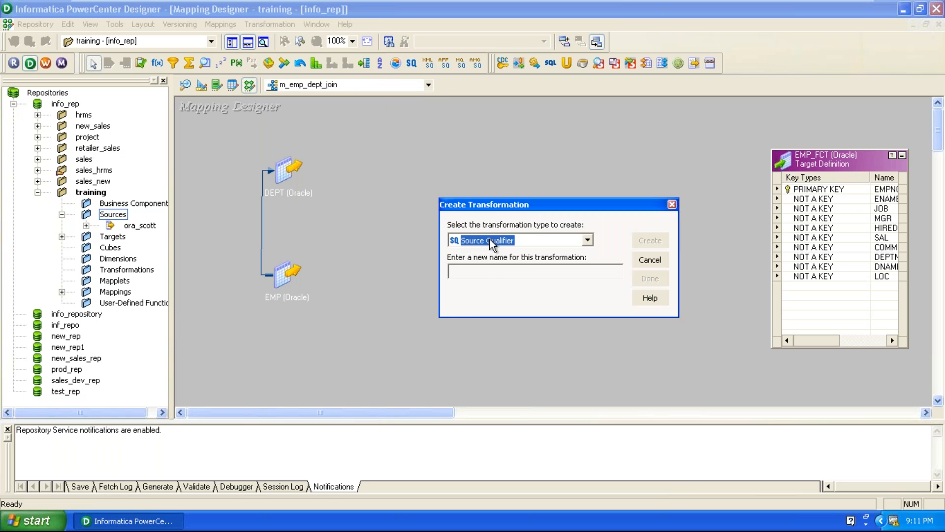
pyautogui.click(486, 272)
pyautogui.write('SQ_EMP_DEPY')
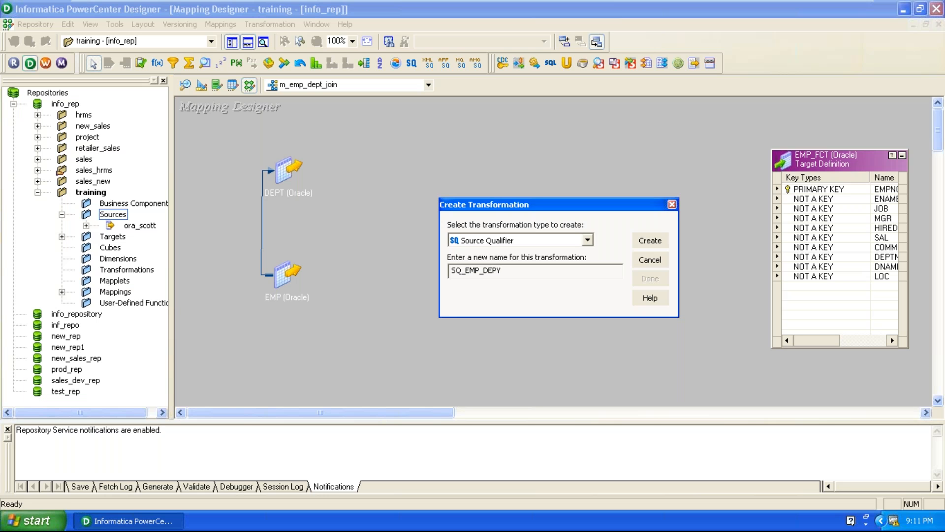
pyautogui.write('T_JOIN')
pyautogui.click(650, 241)
pyautogui.moveTo(404, 206); pyautogui.dragTo(490, 199)
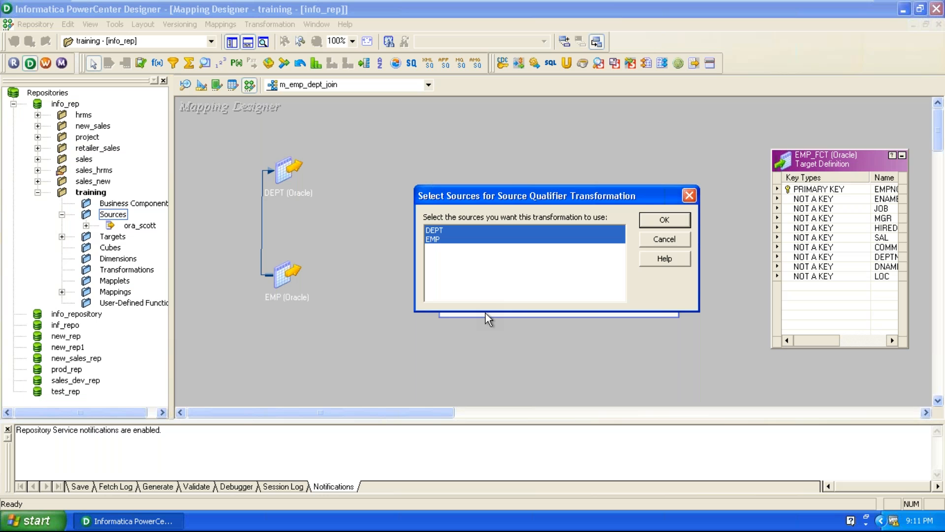
pyautogui.click(664, 219)
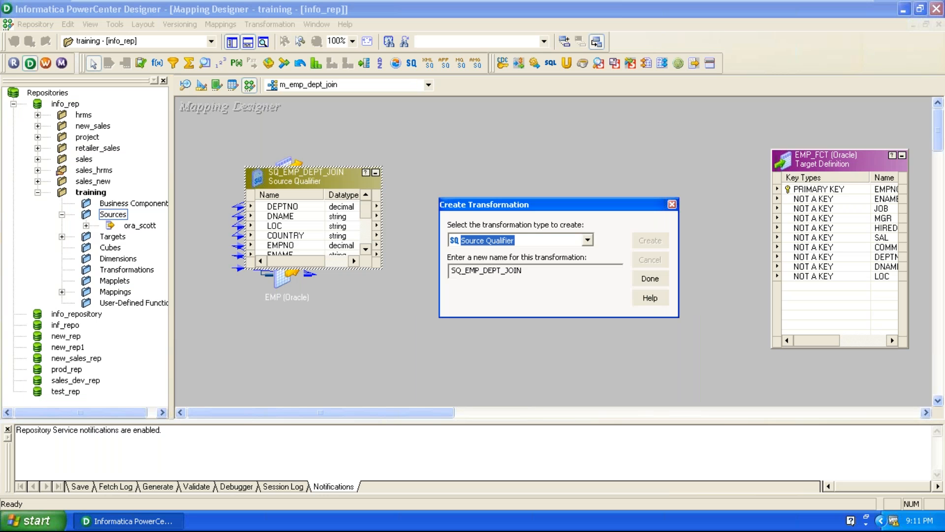
pyautogui.click(656, 281)
pyautogui.moveTo(318, 186); pyautogui.dragTo(570, 107)
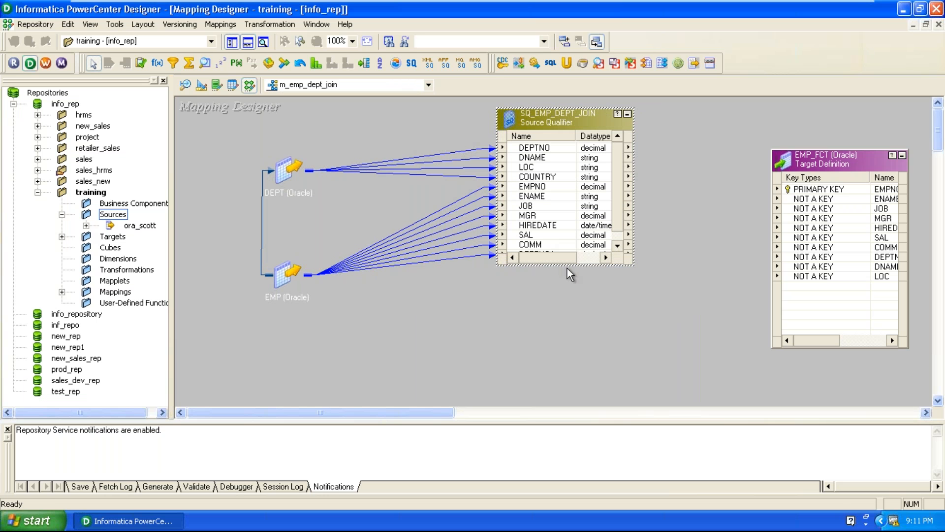
pyautogui.moveTo(563, 265); pyautogui.dragTo(563, 299)
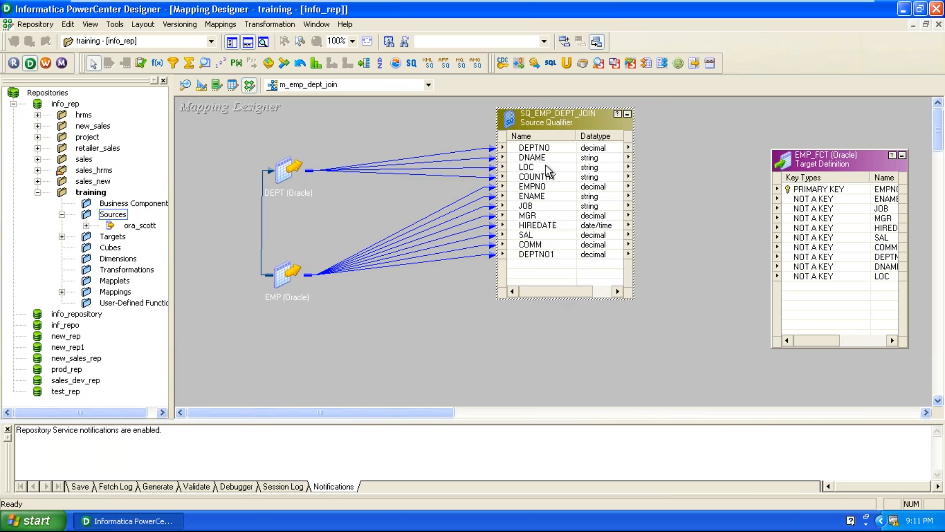
pyautogui.moveTo(550, 122); pyautogui.dragTo(532, 141)
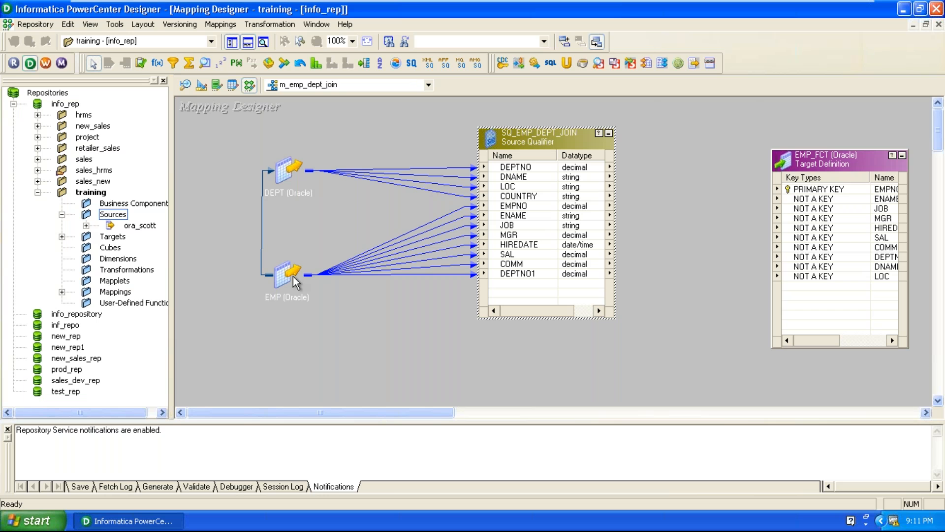
pyautogui.click(650, 278)
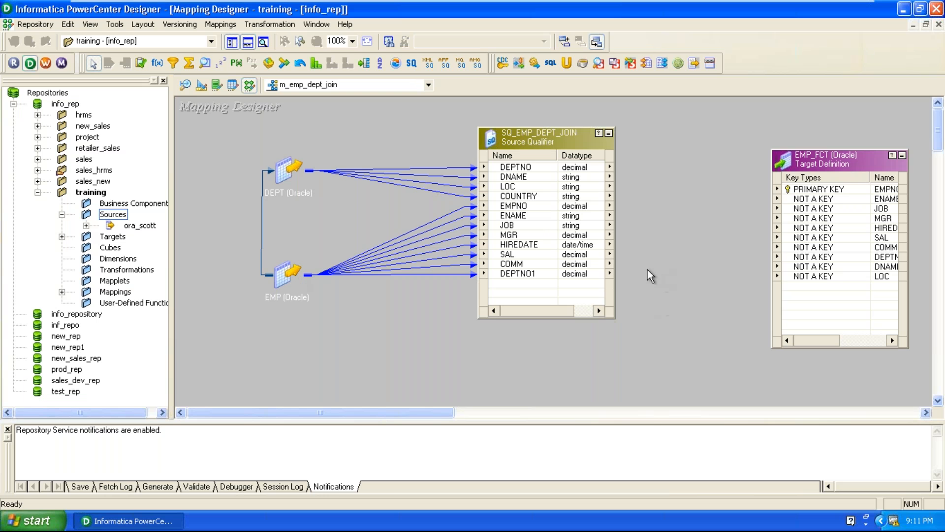
# Step: Open the SQL Editor for SQ_EMP_DEPT_JOIN's User Defined Join property
pyautogui.doubleClick(557, 148)
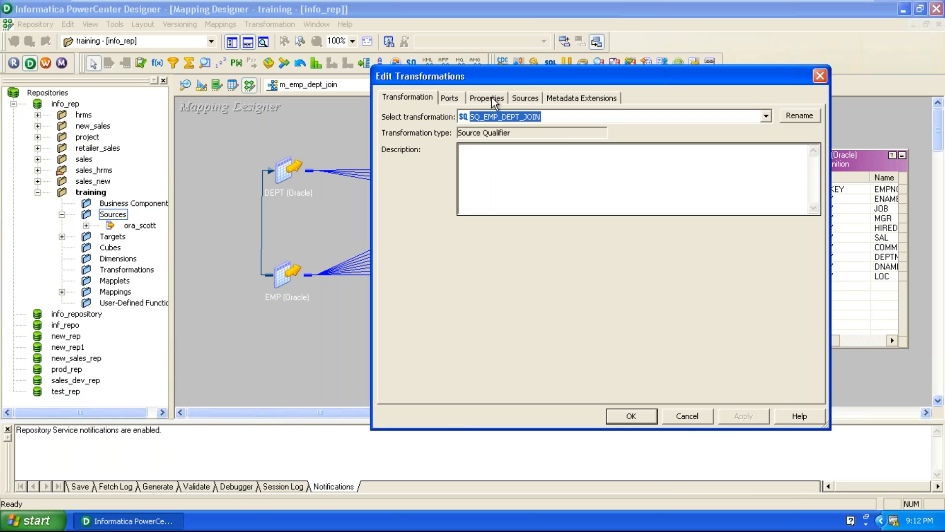
pyautogui.click(492, 97)
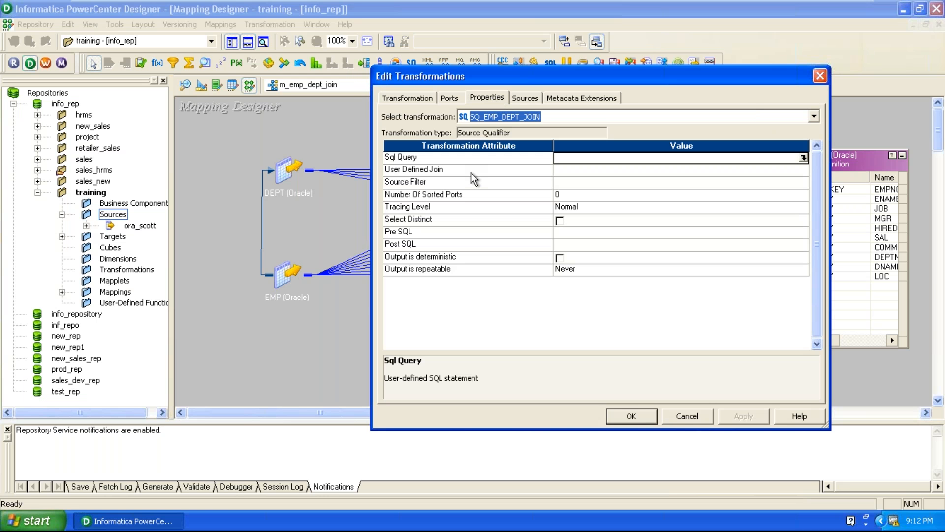
pyautogui.click(473, 172)
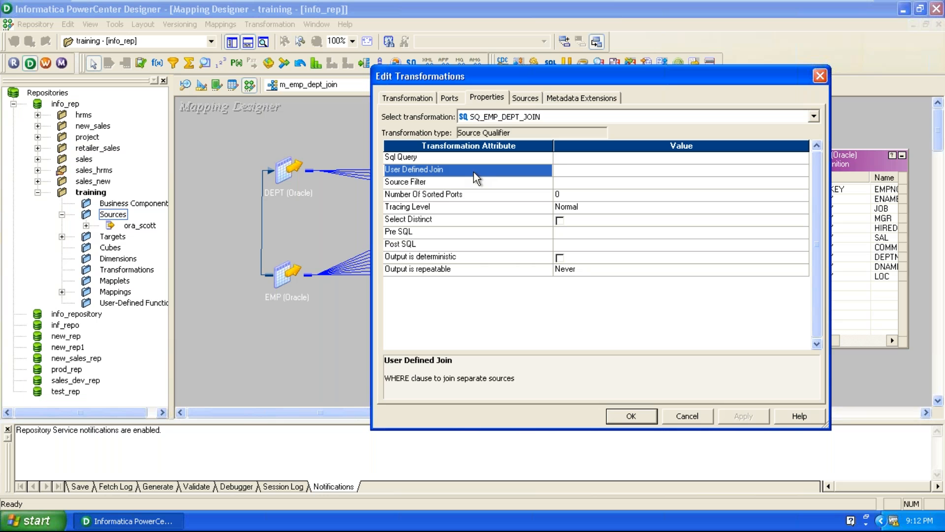
pyautogui.click(560, 170)
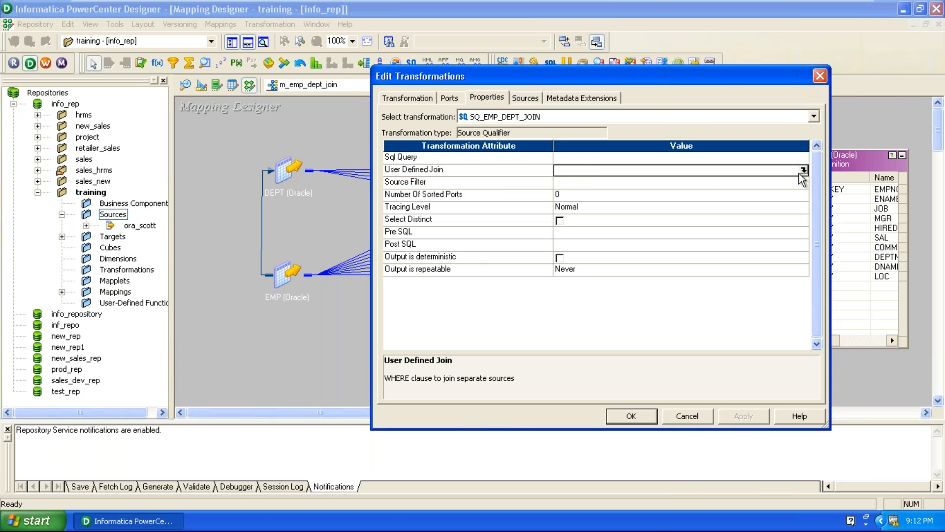
pyautogui.click(805, 170)
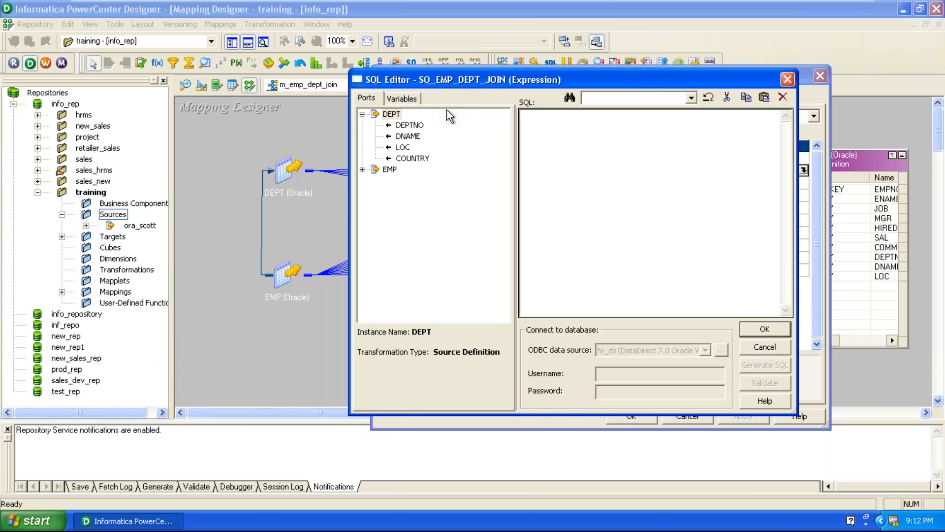
# Step: Set the User Defined Join to DEPT.DEPTNO=EMP.DEPTNO and close the transformation settings
pyautogui.doubleClick(419, 126)
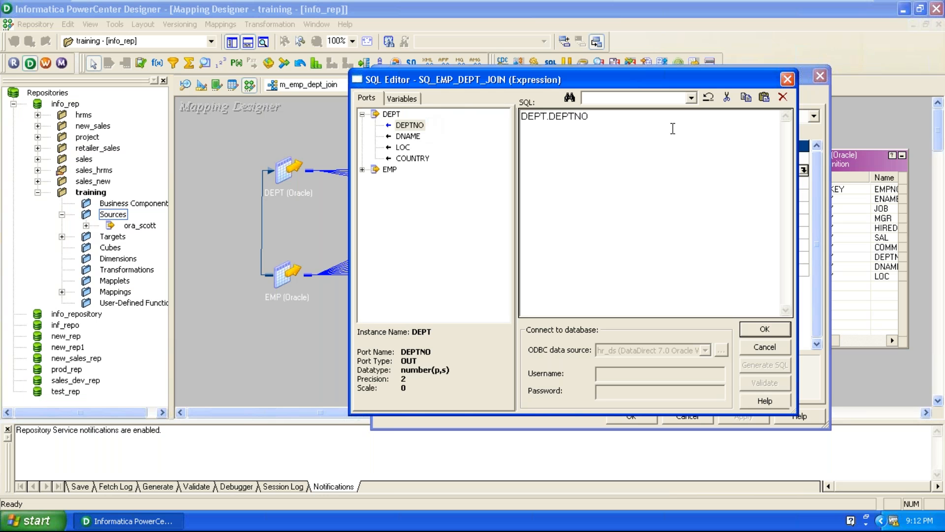
pyautogui.write('=')
pyautogui.click(363, 170)
pyautogui.doubleClick(410, 257)
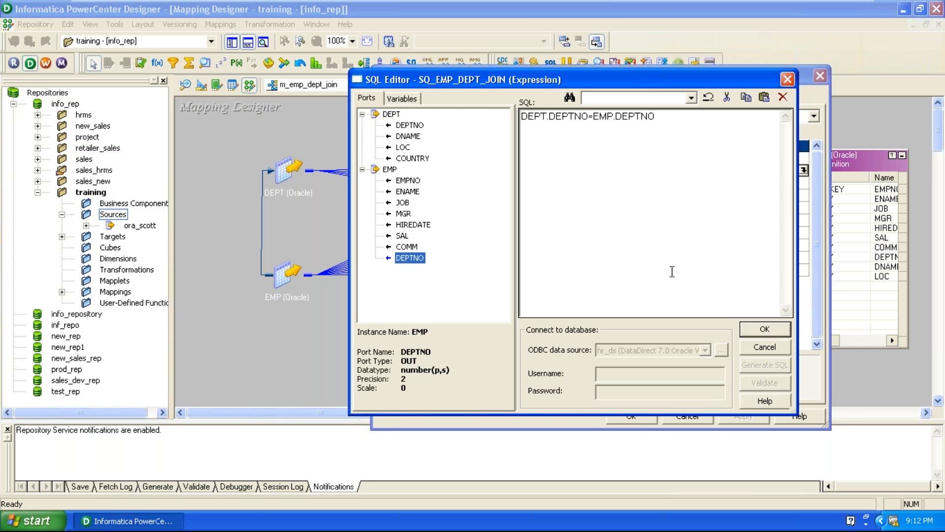
pyautogui.click(751, 331)
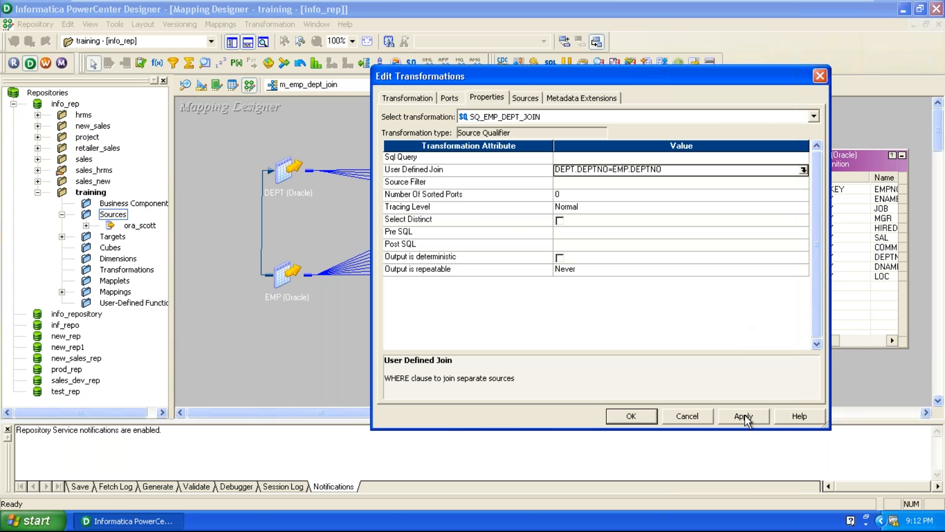
pyautogui.click(622, 418)
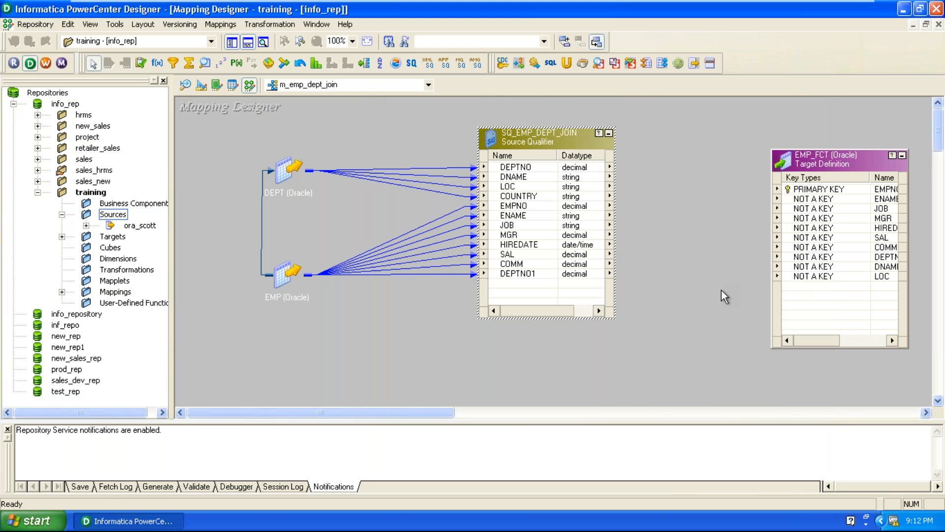
# Step: Move EMP_FCT up and narrow its Key column to reveal the datatypes
pyautogui.click(818, 146)
pyautogui.moveTo(817, 146); pyautogui.dragTo(817, 124)
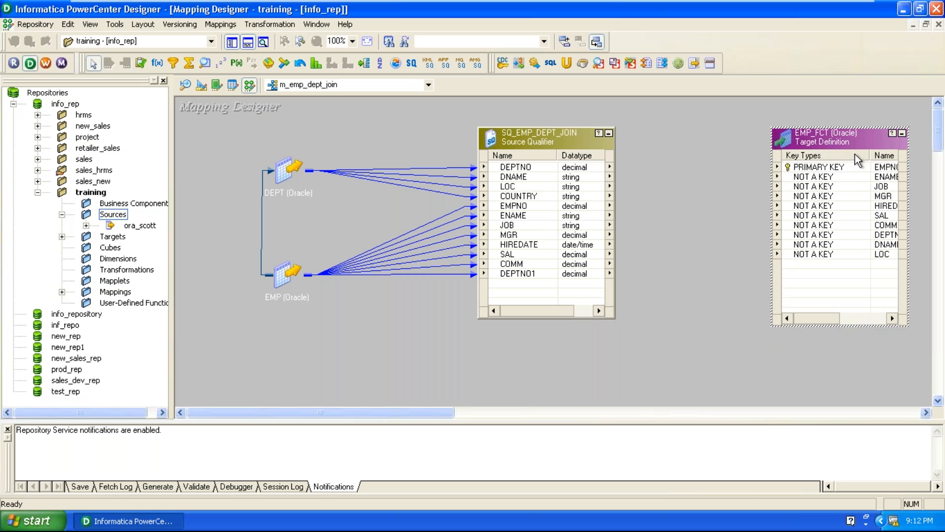
pyautogui.moveTo(869, 156); pyautogui.dragTo(791, 163)
pyautogui.click(679, 231)
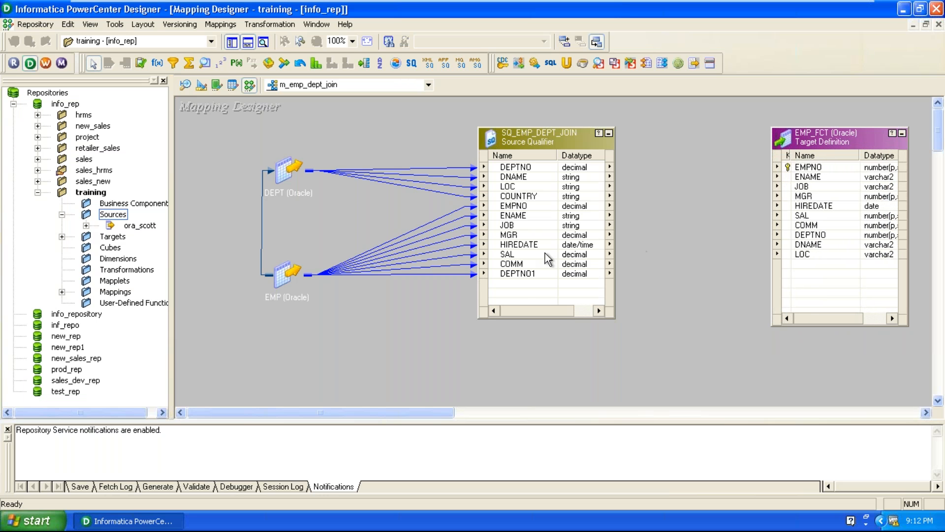
# Step: Link qualifier ports EMPNO through COMM, plus DEPTNO, DNAME and LOC, to matching EMP_FCT ports
pyautogui.click(528, 206)
pyautogui.keyDown('shift'); pyautogui.click(522, 264); pyautogui.keyUp('shift')
pyautogui.moveTo(526, 212); pyautogui.dragTo(814, 174)
pyautogui.click(526, 169)
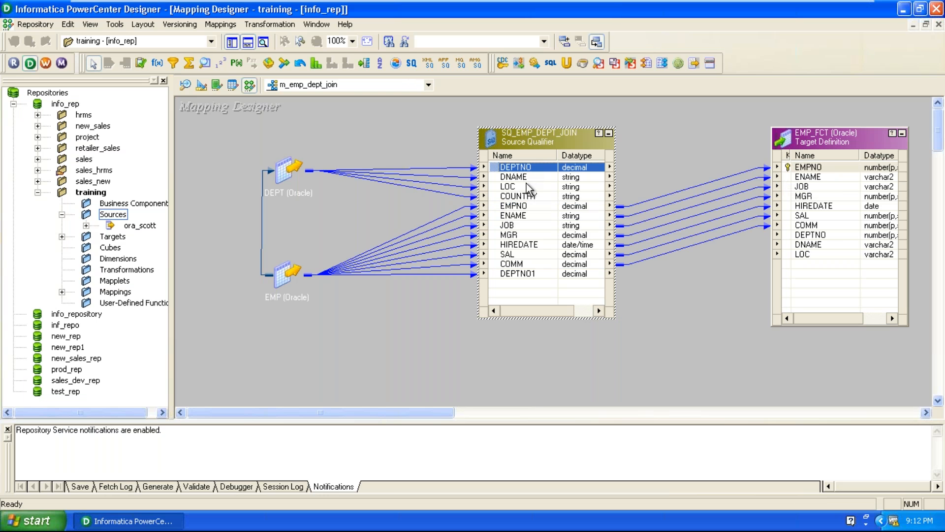
pyautogui.keyDown('shift'); pyautogui.click(510, 187); pyautogui.keyUp('shift')
pyautogui.moveTo(506, 173); pyautogui.dragTo(807, 236)
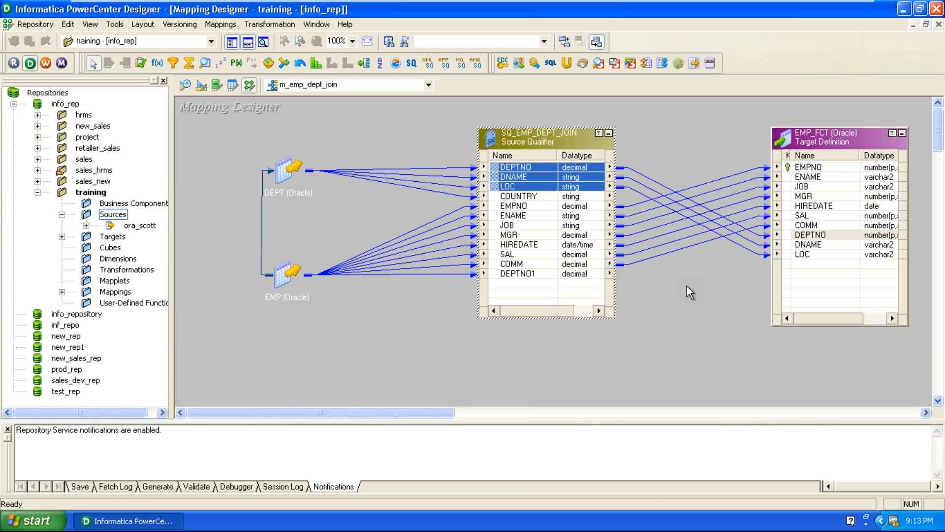
pyautogui.click(687, 285)
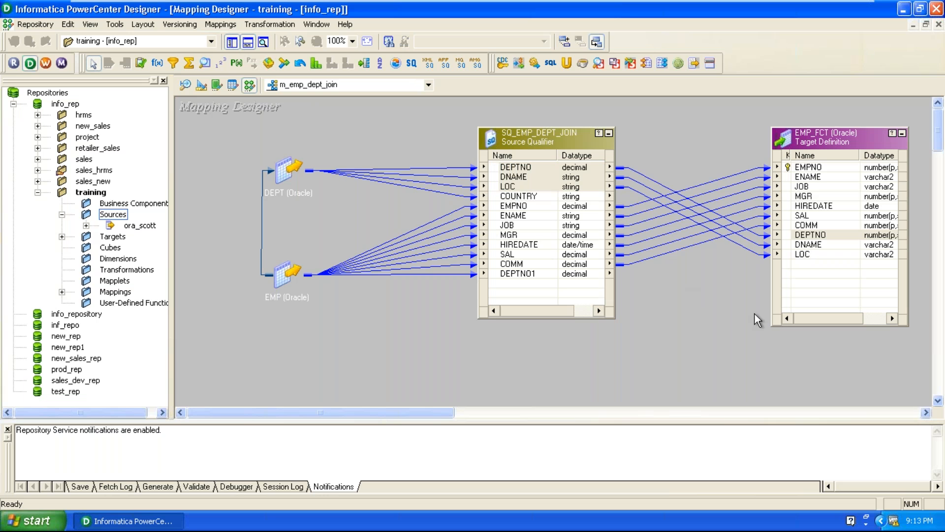
# Step: Validate m_emp_dept_join with Mappings > Validate, then save it with Repository > Save
pyautogui.click(214, 26)
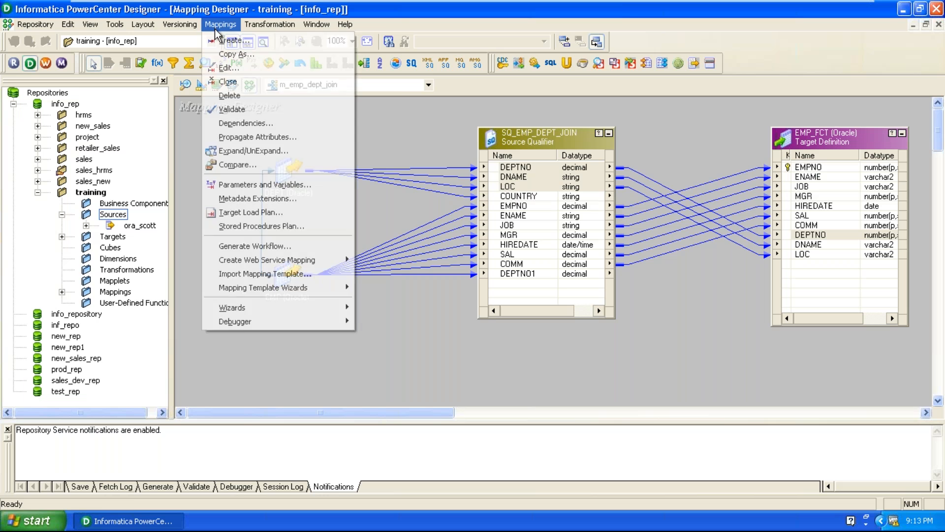
pyautogui.click(229, 106)
pyautogui.click(34, 25)
pyautogui.click(45, 215)
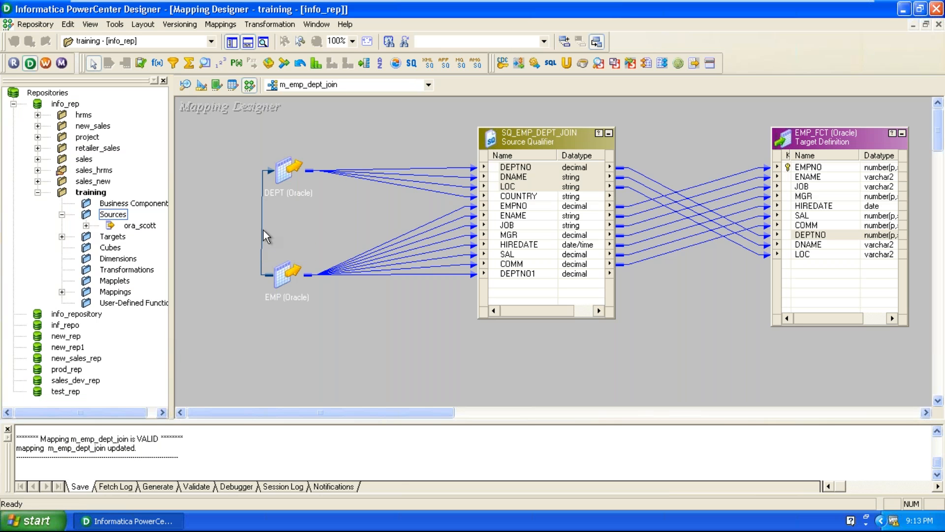
# Step: Enlarge the output log pane and highlight the VALID and updated mapping messages
pyautogui.moveTo(384, 422); pyautogui.dragTo(381, 351)
pyautogui.moveTo(39, 366); pyautogui.dragTo(114, 387)
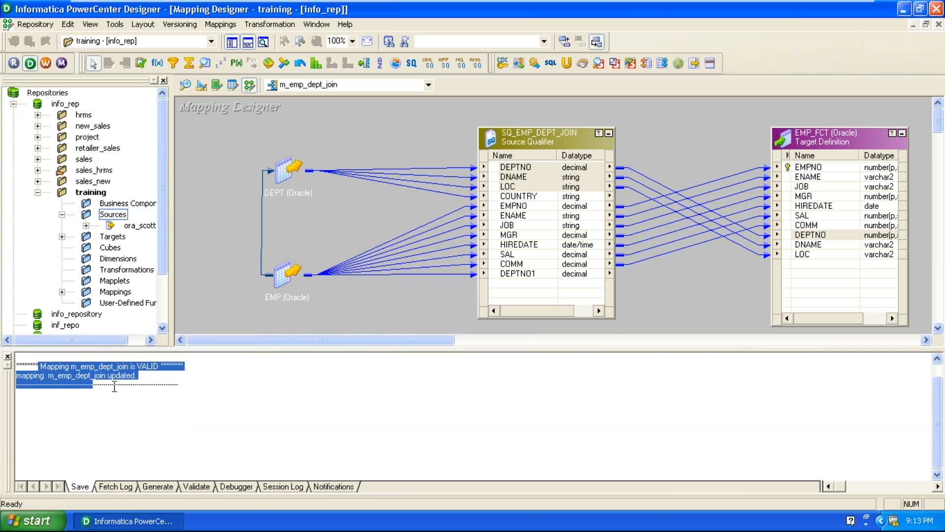
pyautogui.click(273, 395)
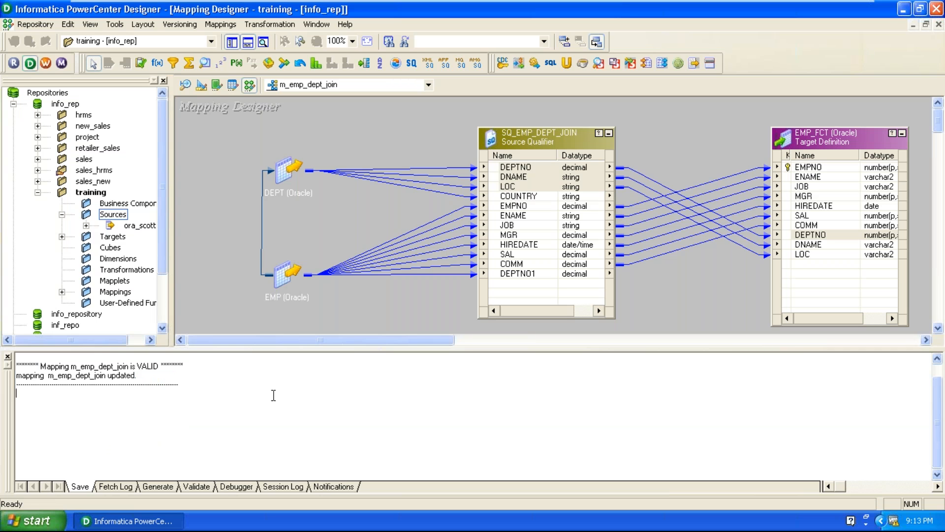
pyautogui.scroll(3, 274, 395)
pyautogui.moveTo(90, 375); pyautogui.dragTo(253, 375)
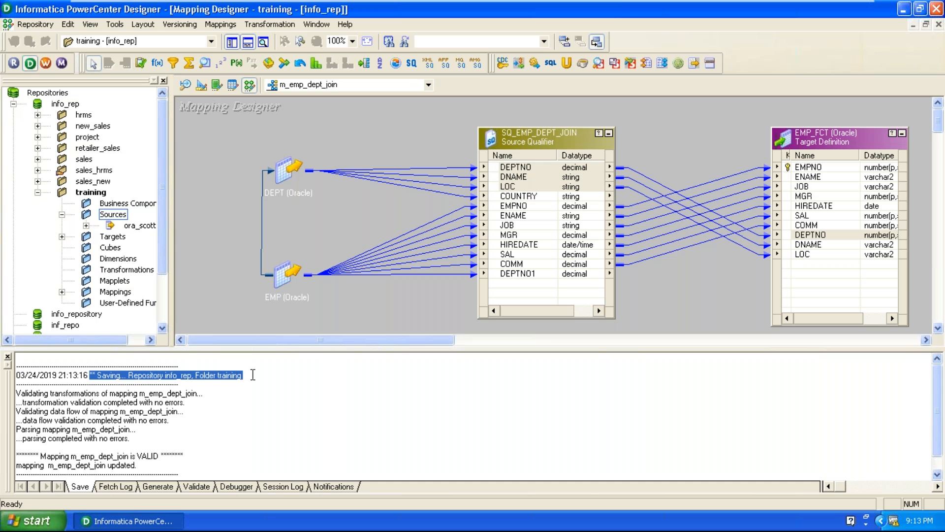
pyautogui.scroll(-1, 252, 375)
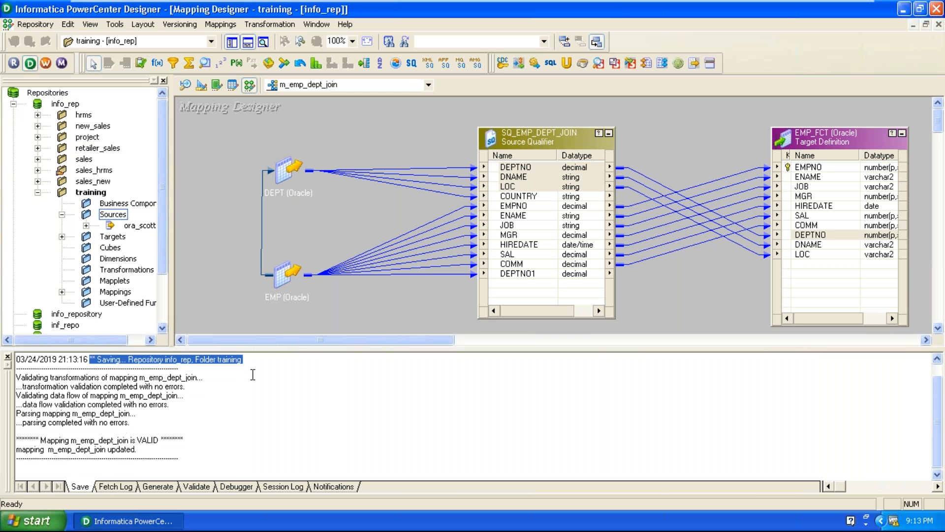
# Step: Review the validation progress and save lines, then launch Workflow Manager
pyautogui.click(66, 426)
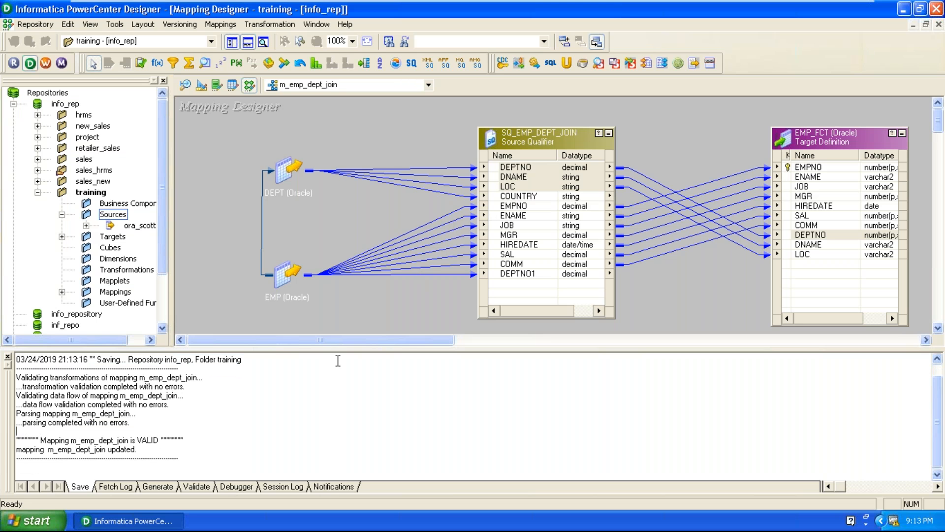
pyautogui.moveTo(67, 425); pyautogui.dragTo(17, 372)
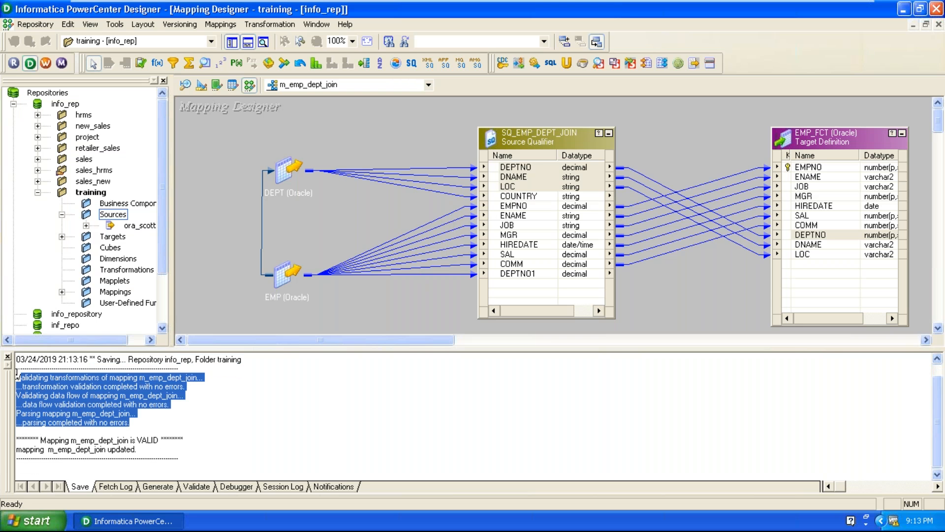
pyautogui.moveTo(24, 433); pyautogui.dragTo(163, 462)
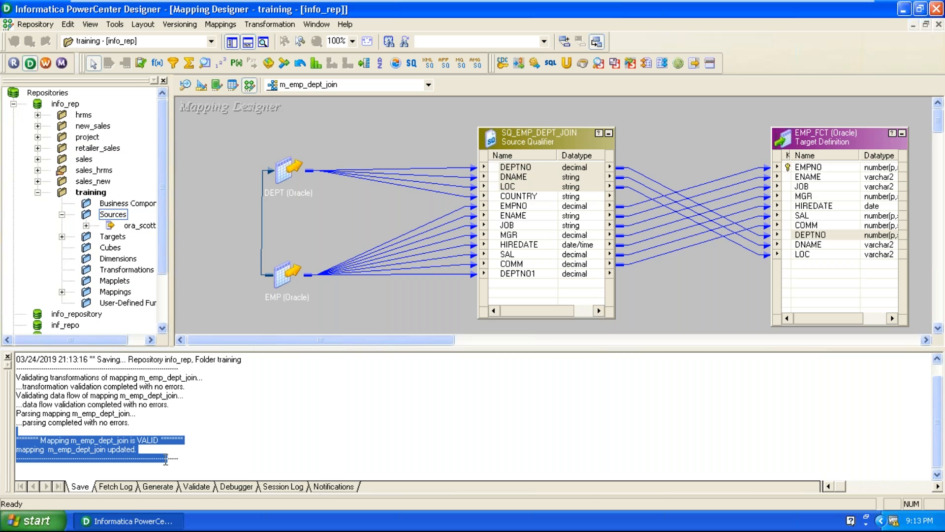
pyautogui.click(300, 455)
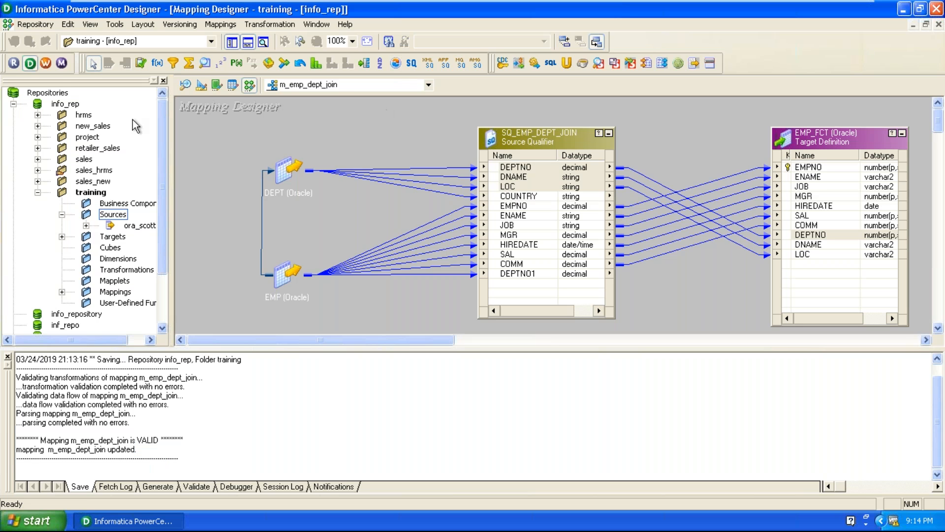
pyautogui.click(46, 63)
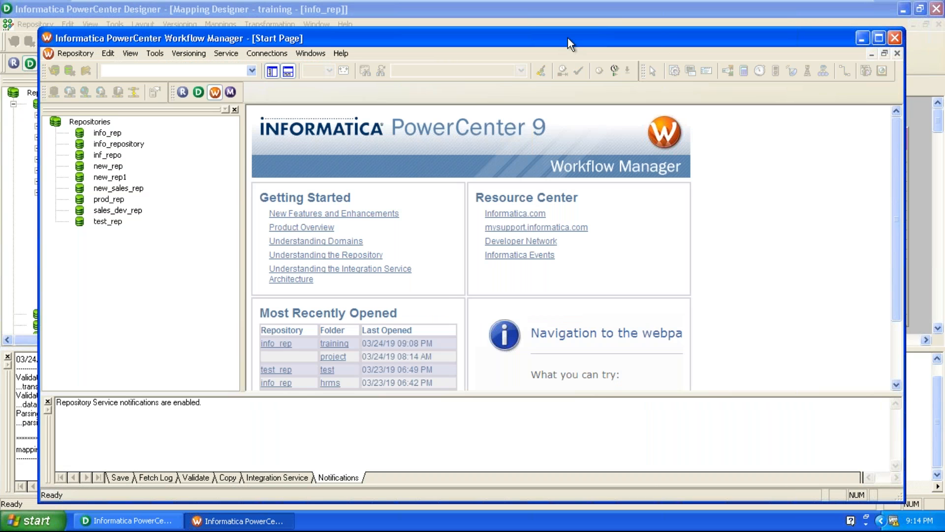
# Step: Maximize Workflow Manager, log in to info_rep with the repository password, and open the training folder
pyautogui.doubleClick(568, 37)
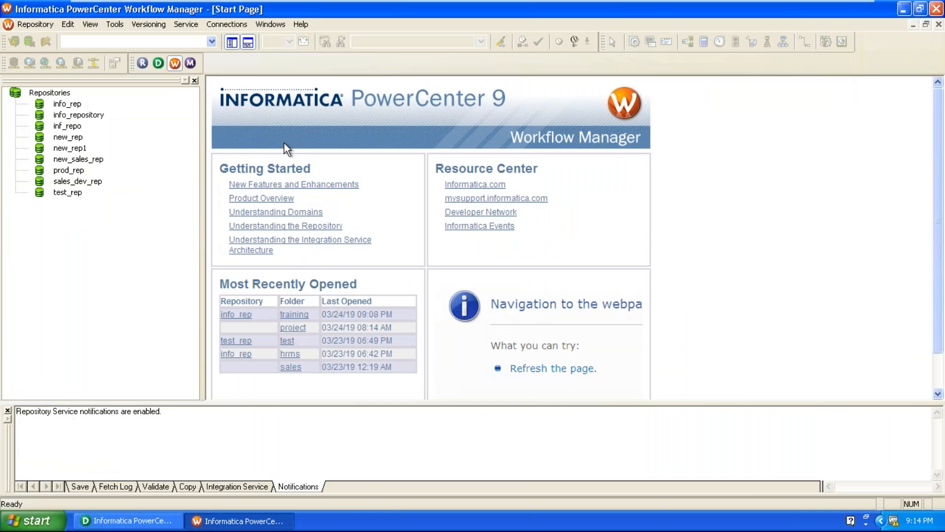
pyautogui.rightClick(67, 104)
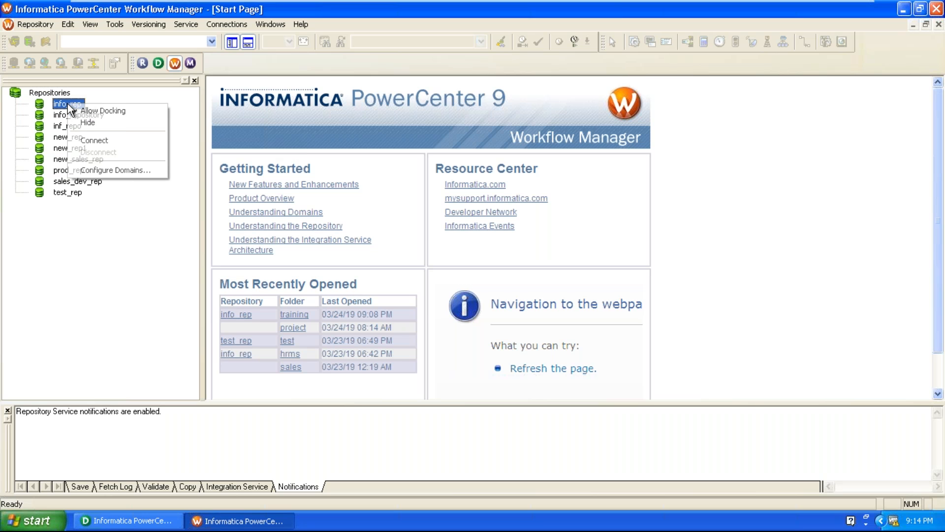
pyautogui.click(97, 141)
pyautogui.click(399, 274)
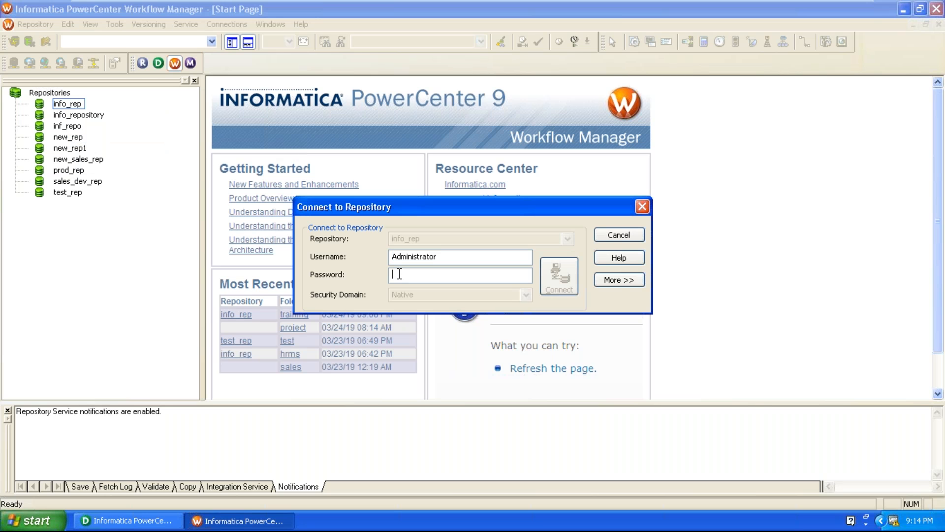
pyautogui.write('admin')
pyautogui.press('Return')
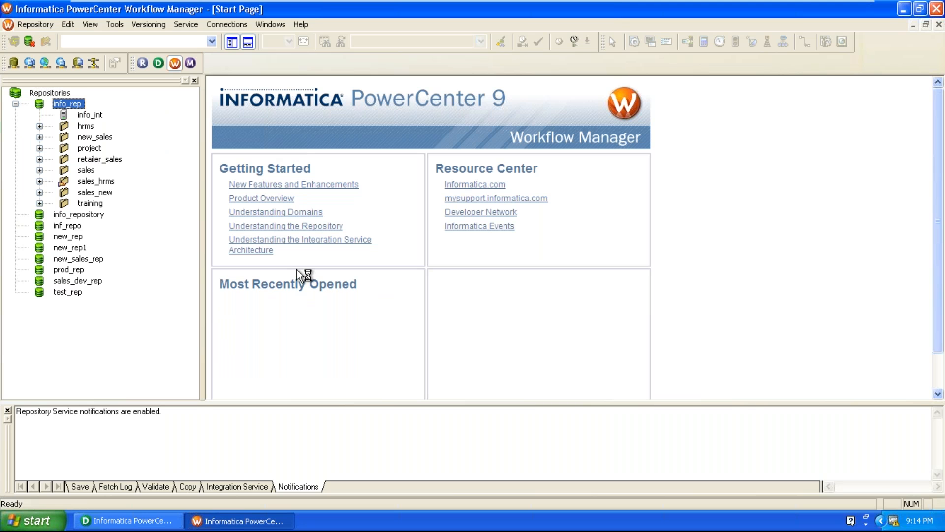
pyautogui.doubleClick(91, 203)
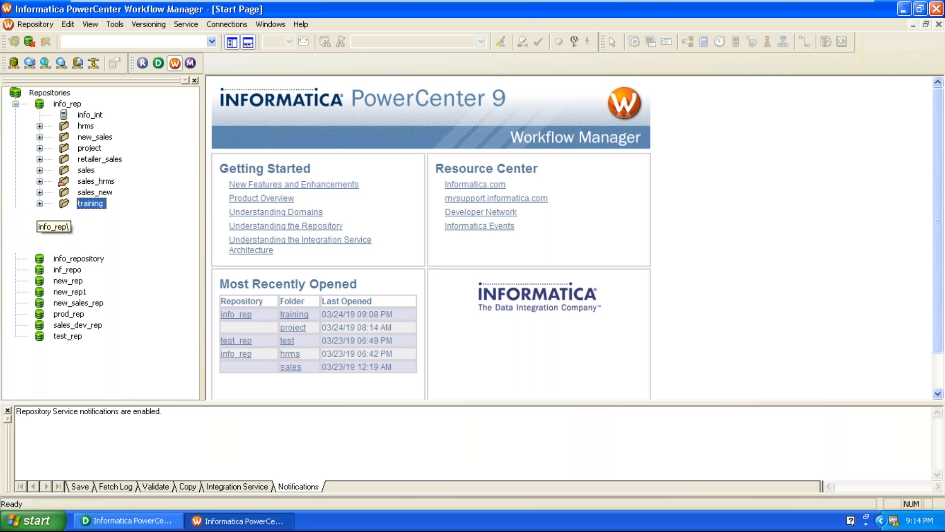
# Step: Switch to the Workflow Designer tool showing wf_emp_dept_join
pyautogui.click(114, 24)
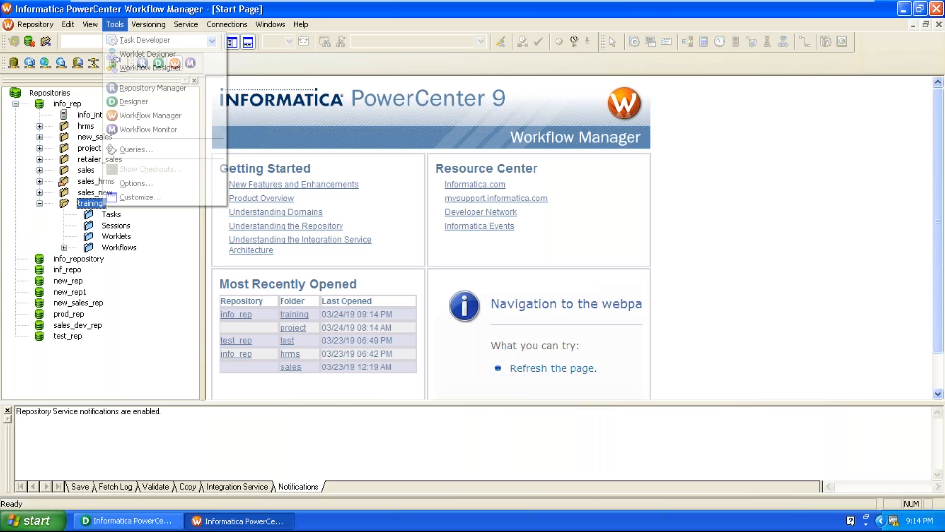
pyautogui.click(138, 71)
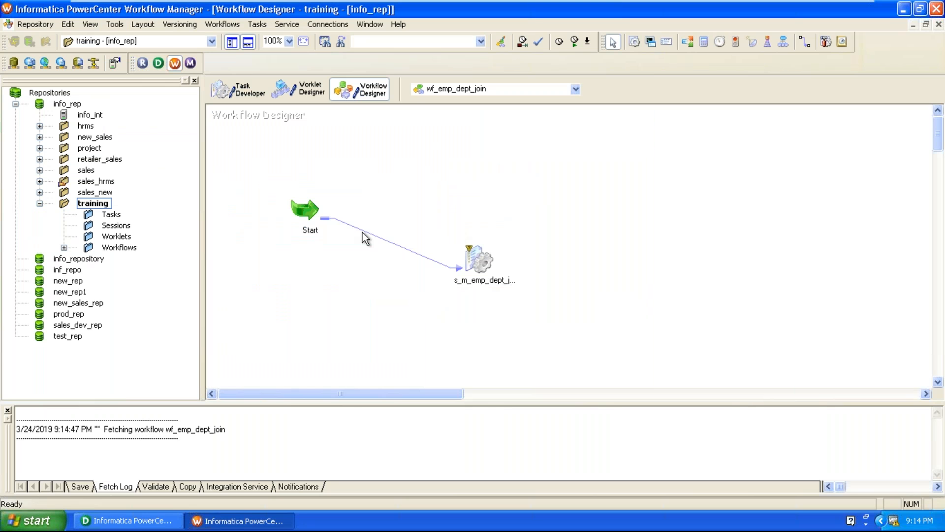
# Step: In session s_m_emp_dept_join's mapping settings, change SQ_EMP_DEPT_JOIN's connection from Ora_dwh to Ora_scott
pyautogui.doubleClick(475, 261)
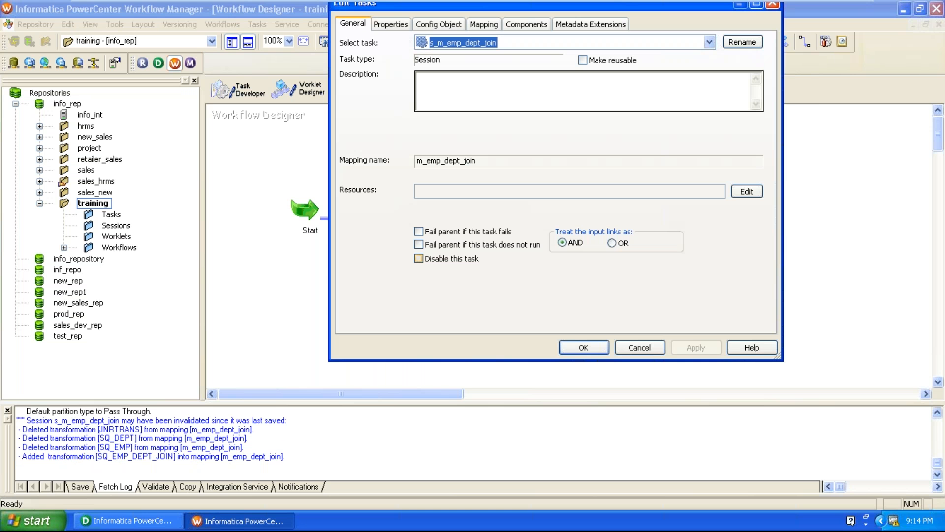
pyautogui.click(482, 24)
pyautogui.click(422, 132)
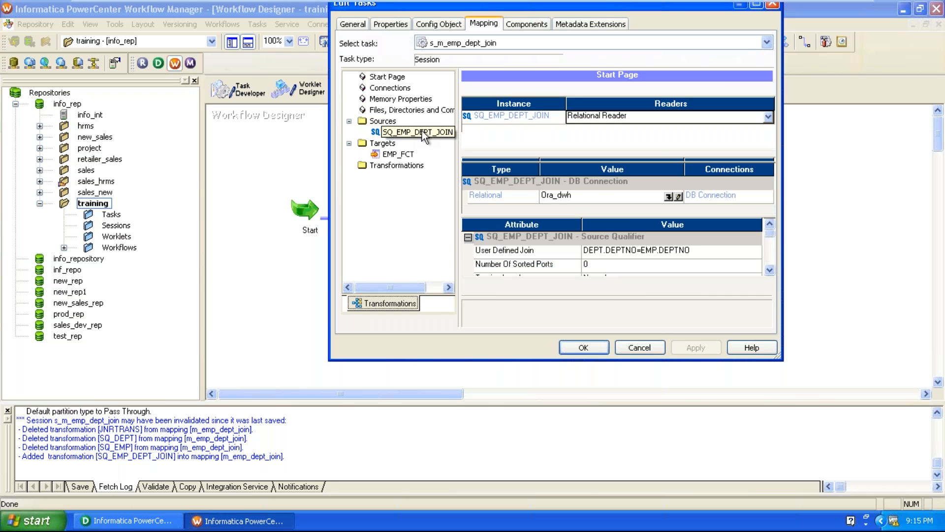
pyautogui.click(687, 263)
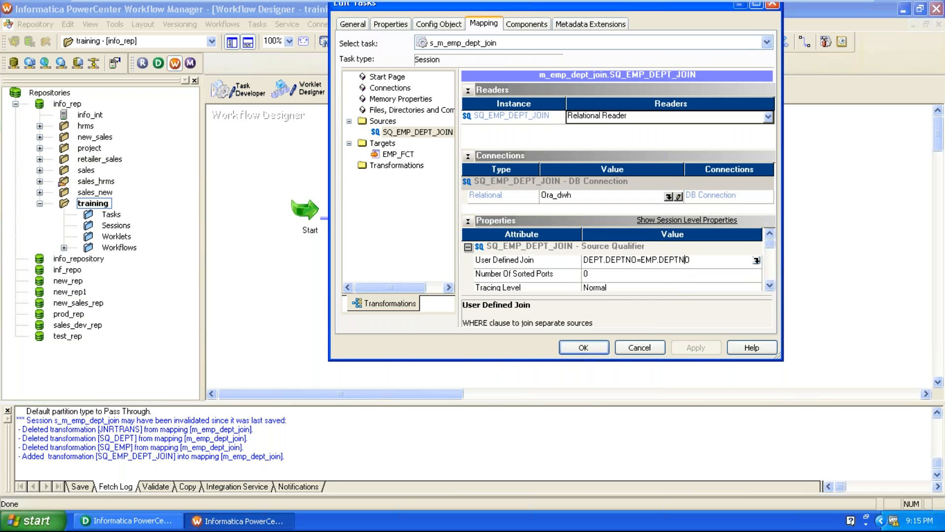
pyautogui.click(667, 198)
pyautogui.click(669, 197)
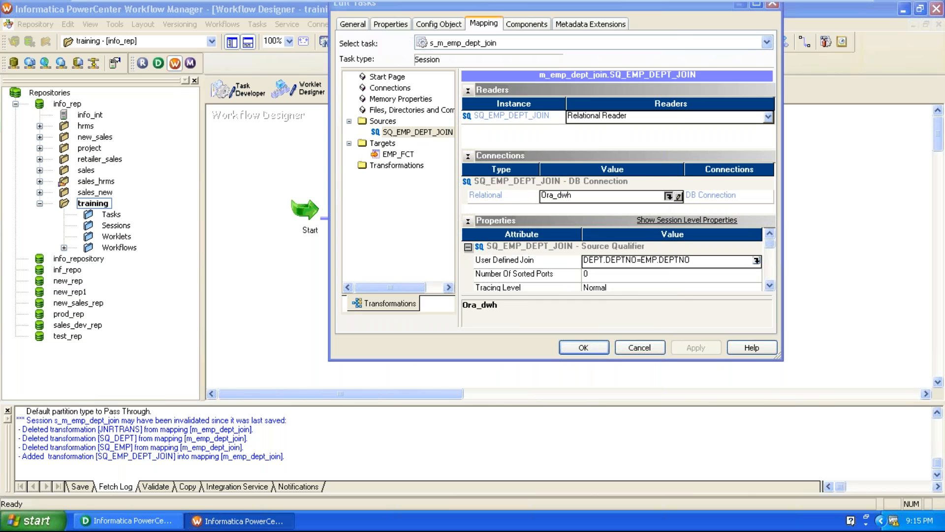
pyautogui.click(497, 200)
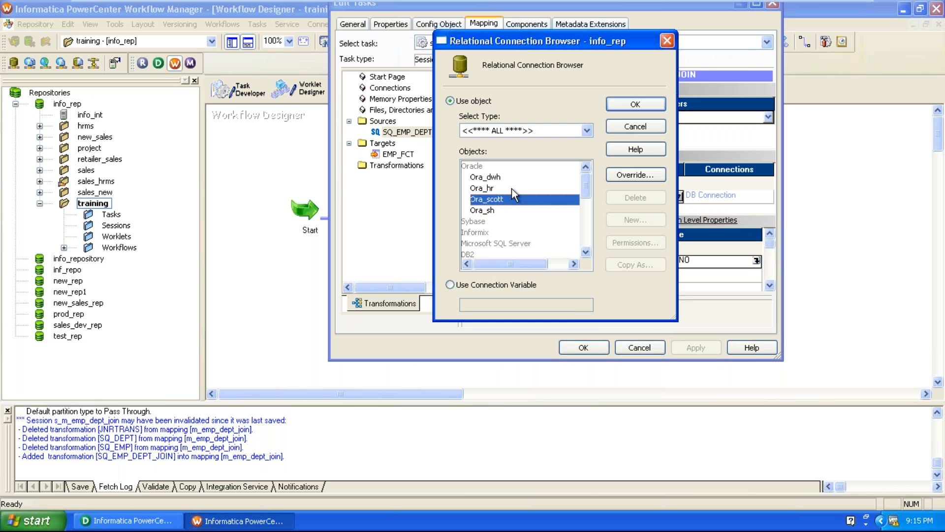
pyautogui.click(635, 104)
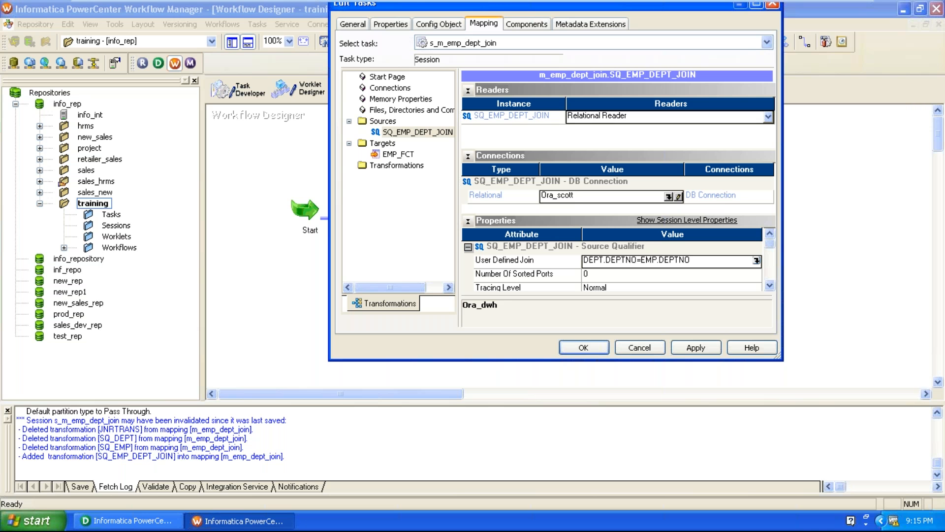
pyautogui.click(397, 154)
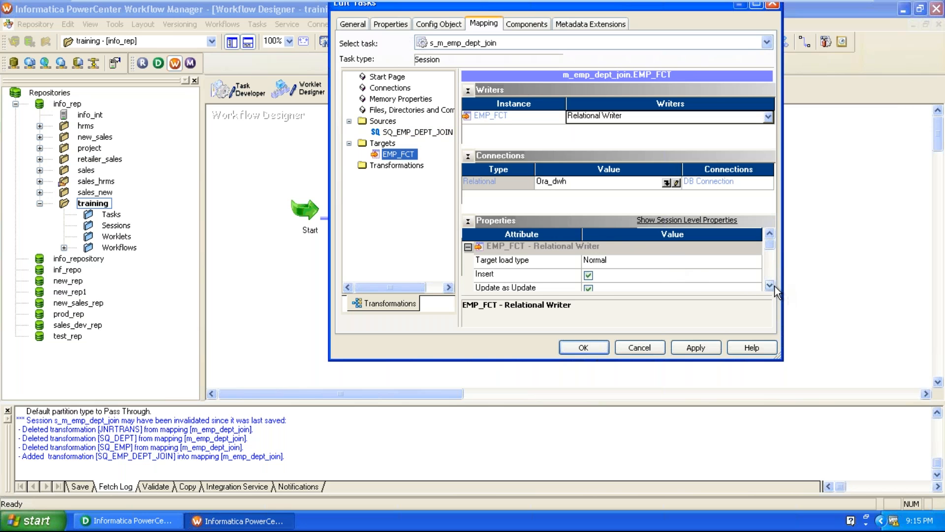
# Step: Enable Truncate target table for EMP_FCT and apply the session edits
pyautogui.scroll(-7, 775, 287)
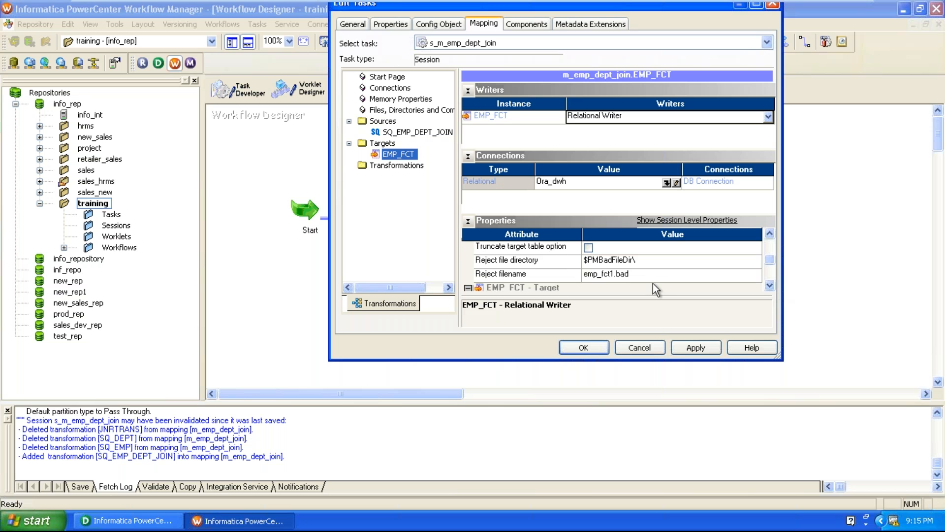
pyautogui.click(589, 247)
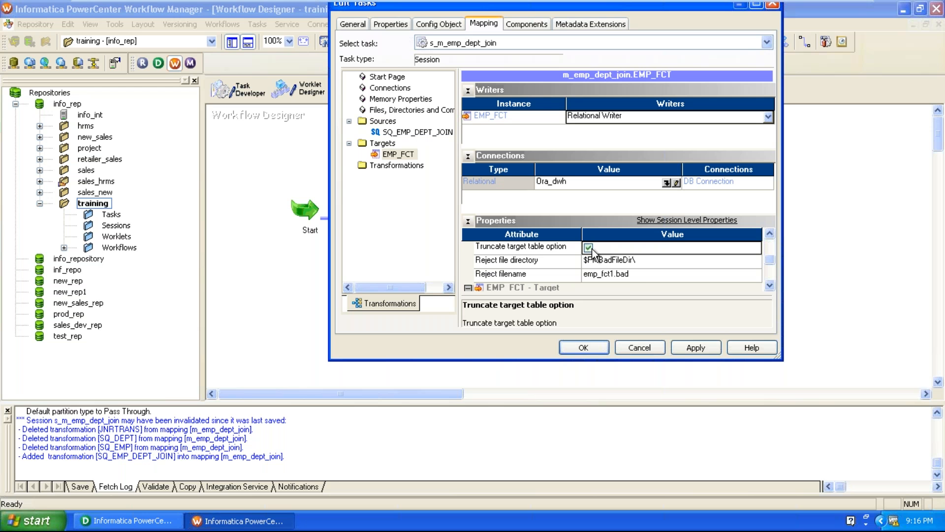
pyautogui.click(700, 349)
# Step: Close the session editor, then validate, save and start the wf_emp_dept_join workflow
pyautogui.click(600, 348)
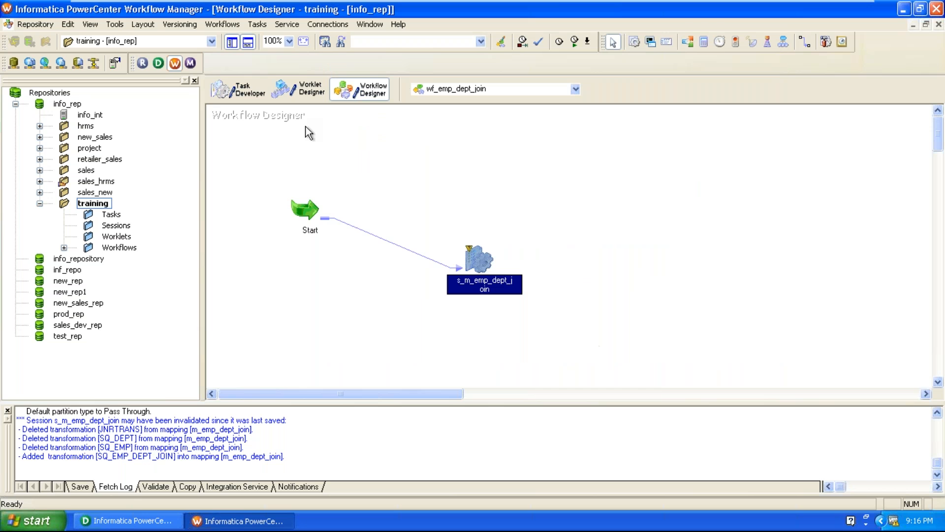
pyautogui.click(233, 27)
pyautogui.click(229, 149)
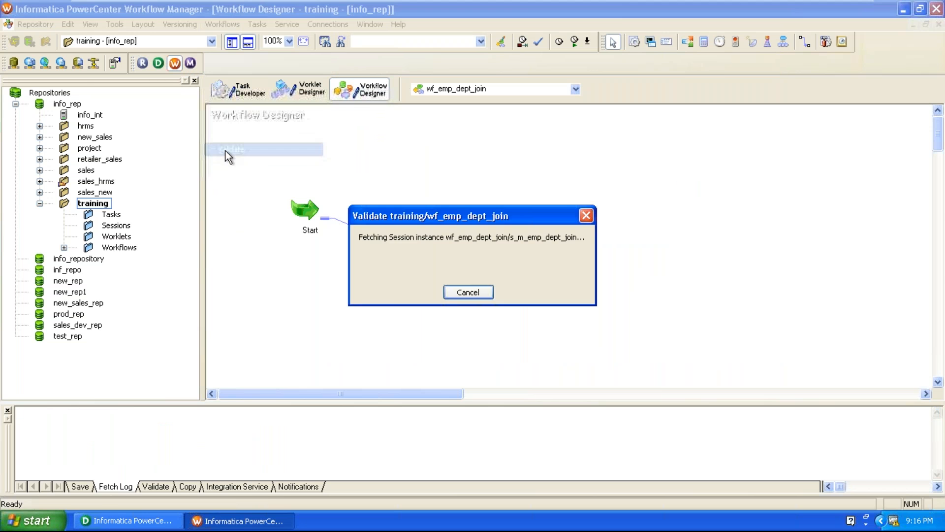
pyautogui.click(38, 25)
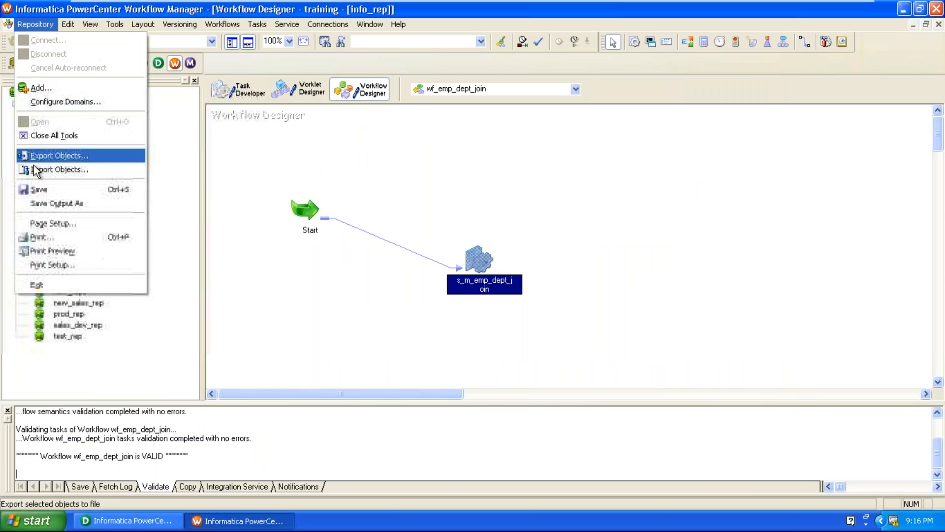
pyautogui.click(50, 186)
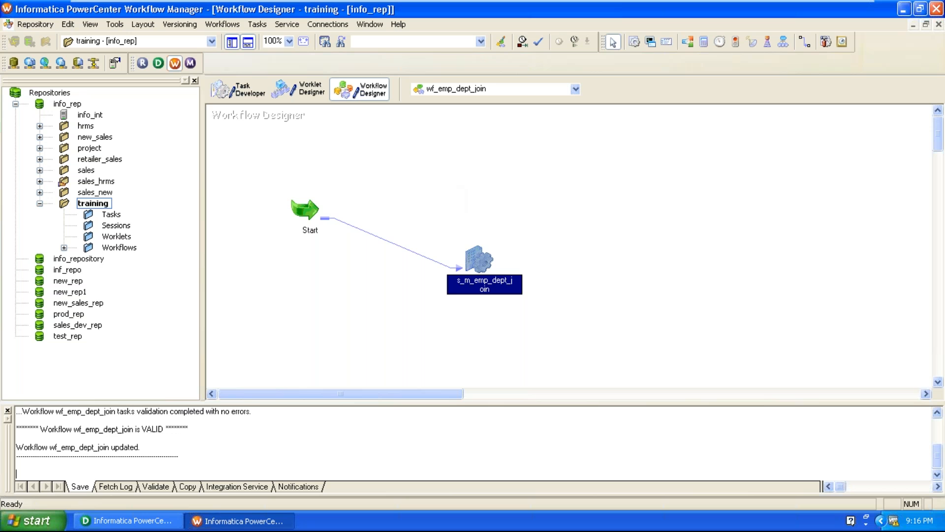
pyautogui.click(214, 23)
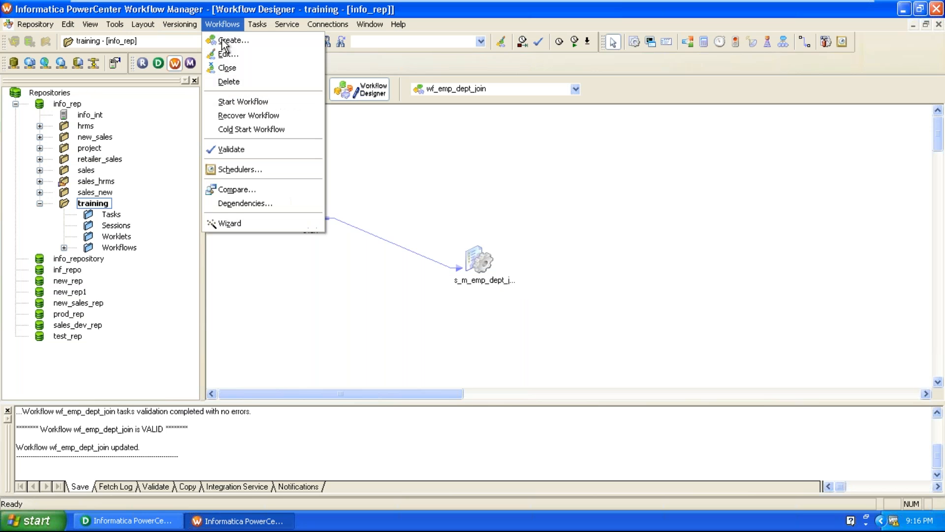
pyautogui.click(243, 102)
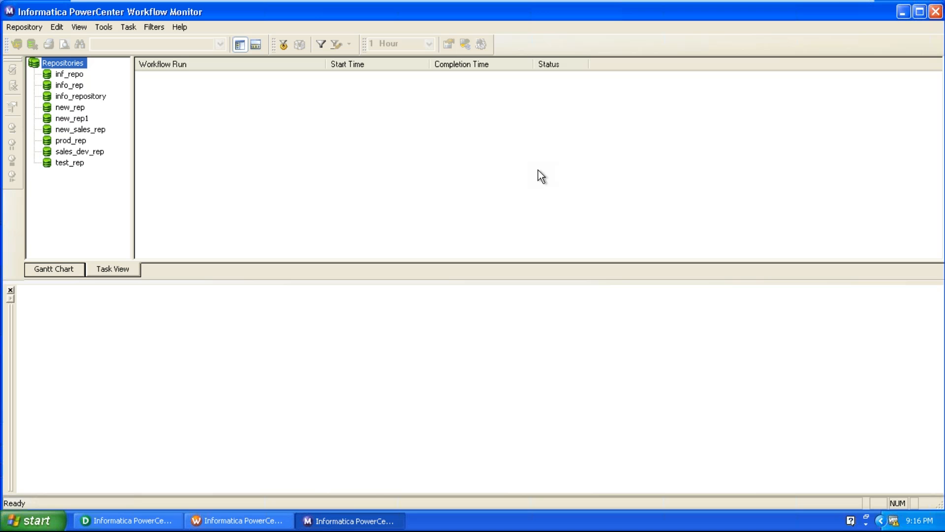
# Step: Log in to info_rep in Workflow Monitor with the password and connect the info_int service
pyautogui.rightClick(73, 88)
pyautogui.click(90, 95)
pyautogui.press('Tab')
pyautogui.write('••')
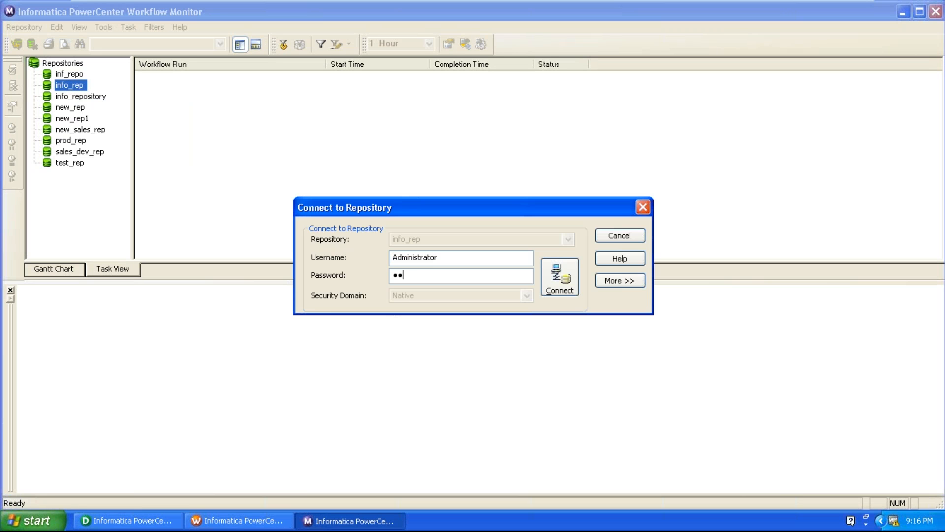
pyautogui.write('•••')
pyautogui.press('Return')
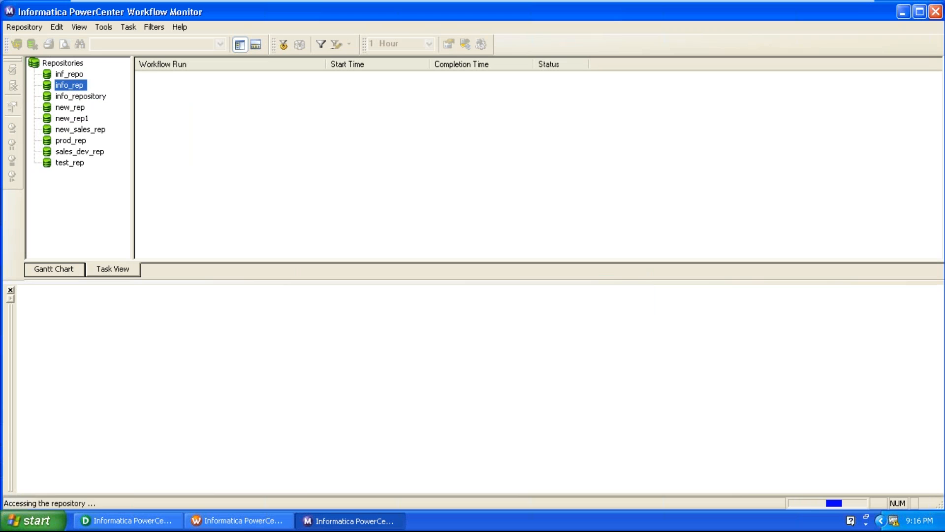
pyautogui.rightClick(76, 99)
pyautogui.click(88, 105)
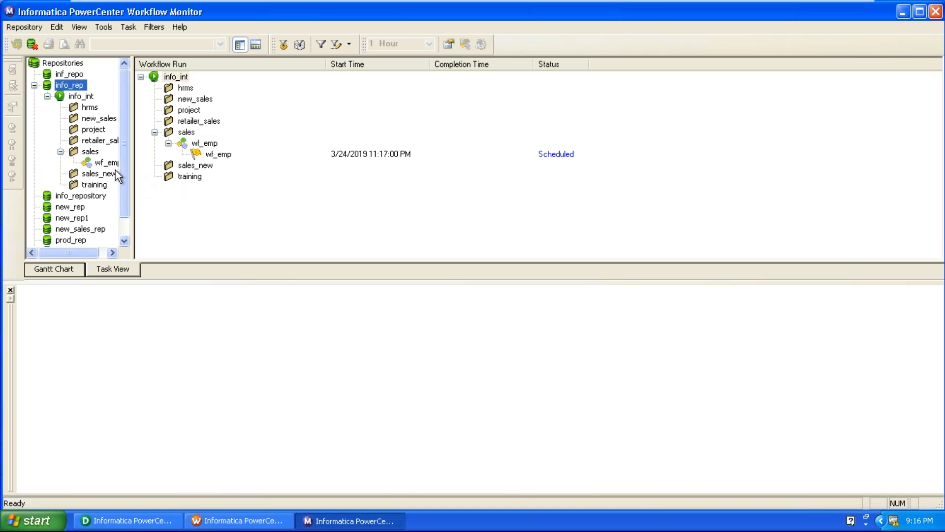
# Step: Open the 3/24 run's s_m_emp_dept_join session and check its 14 source and 14 target success rows
pyautogui.click(98, 185)
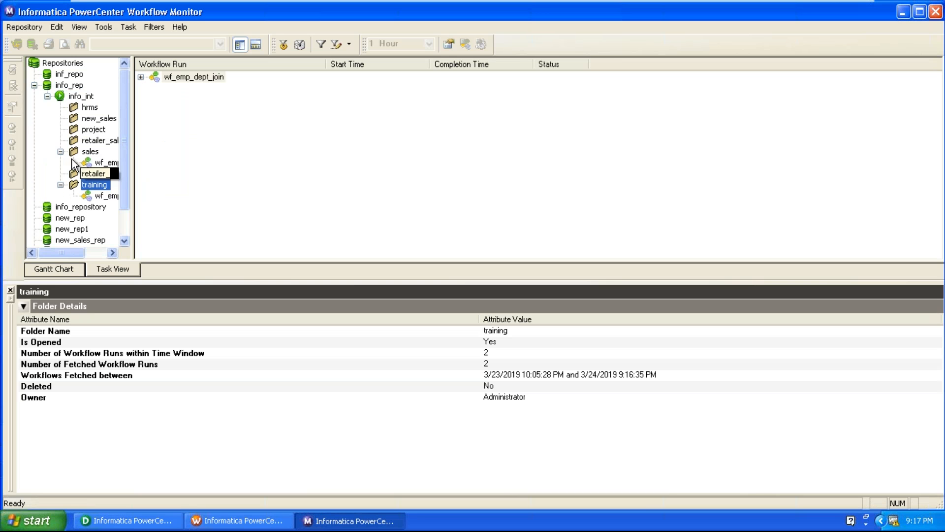
pyautogui.click(60, 152)
pyautogui.click(112, 185)
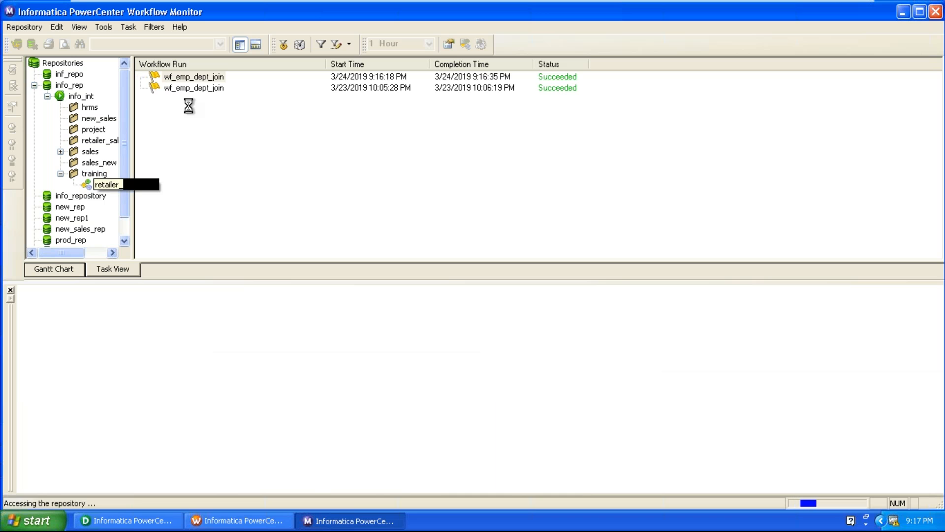
pyautogui.click(203, 78)
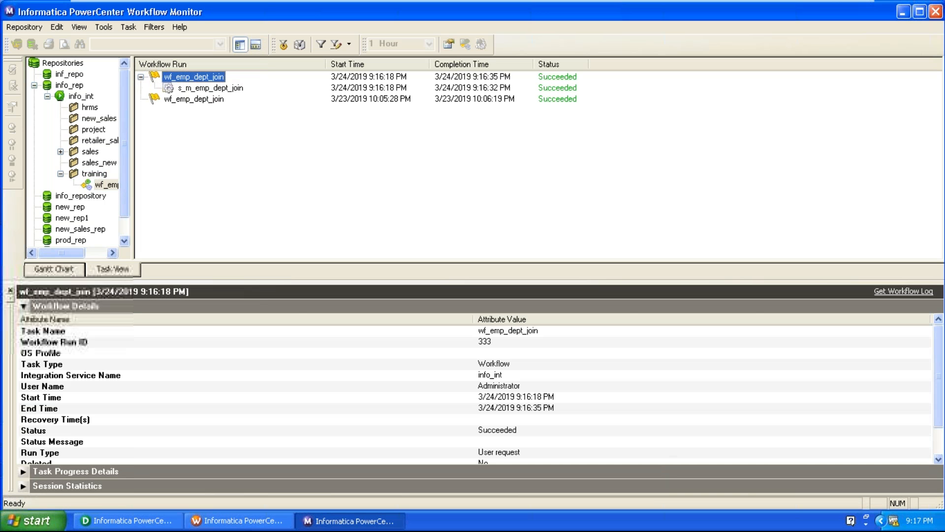
pyautogui.click(215, 88)
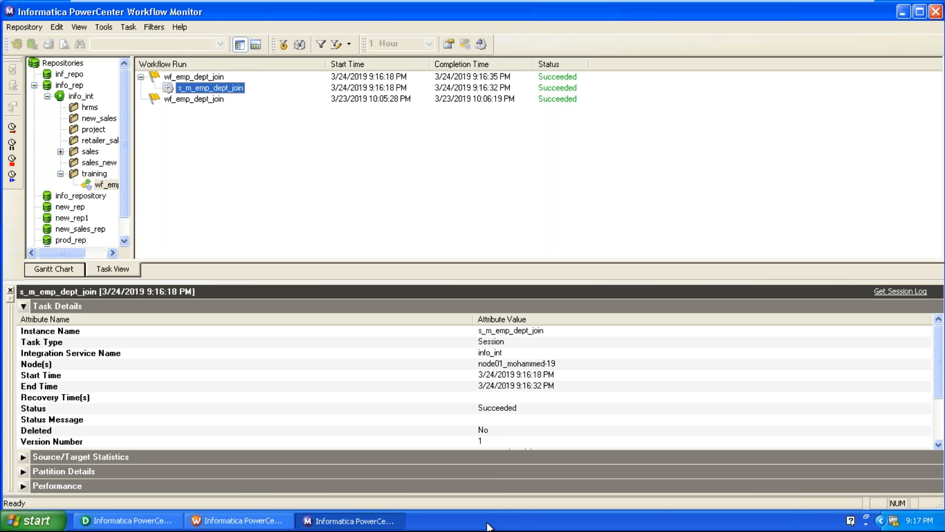
pyautogui.click(491, 373)
pyautogui.scroll(-2, 492, 373)
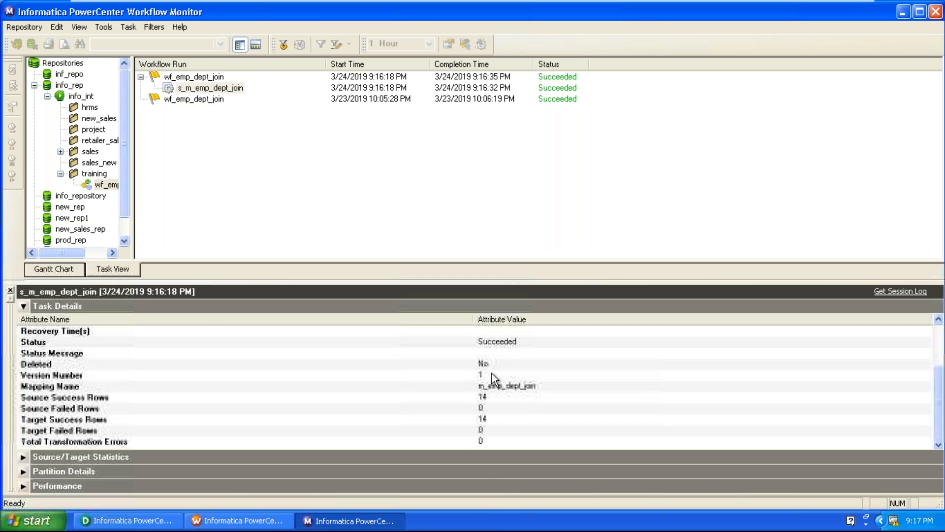
pyautogui.click(494, 396)
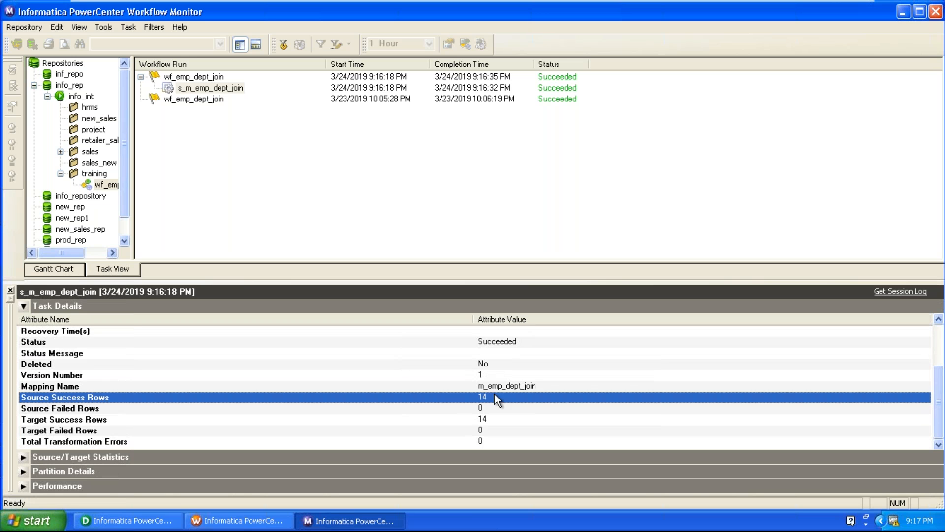
pyautogui.click(495, 416)
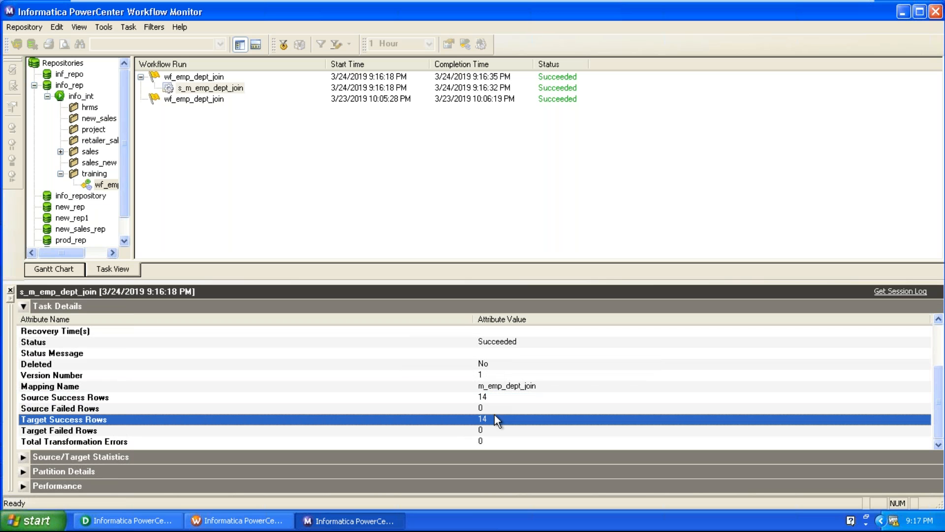
pyautogui.doubleClick(208, 100)
# Step: Compare the 3/23 run's 18 source success rows with the 3/24 run's 14 source and 14 target rows
pyautogui.click(212, 110)
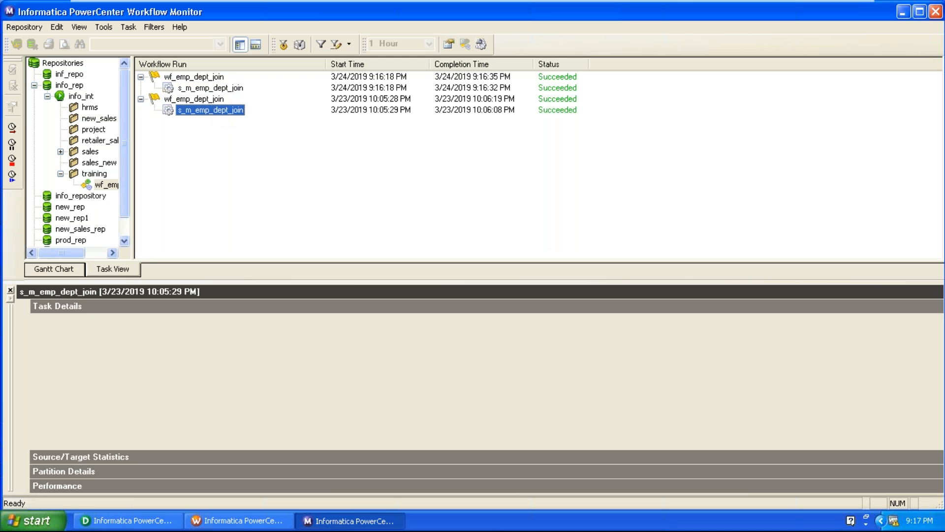
pyautogui.click(374, 407)
pyautogui.scroll(-2, 374, 407)
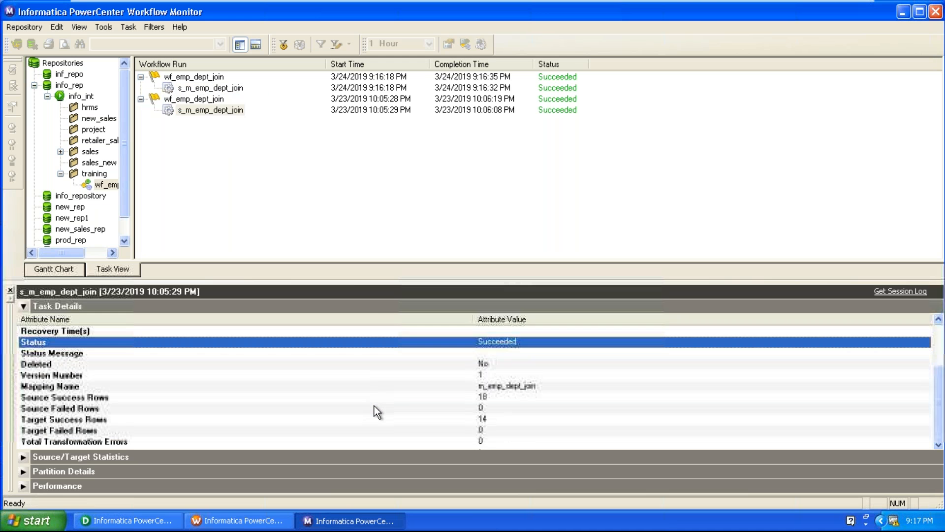
pyautogui.click(460, 401)
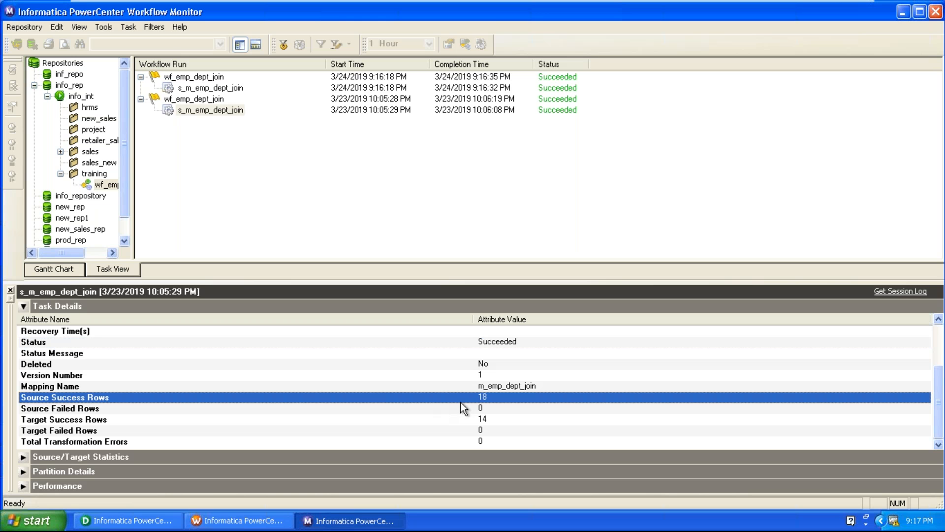
pyautogui.click(211, 88)
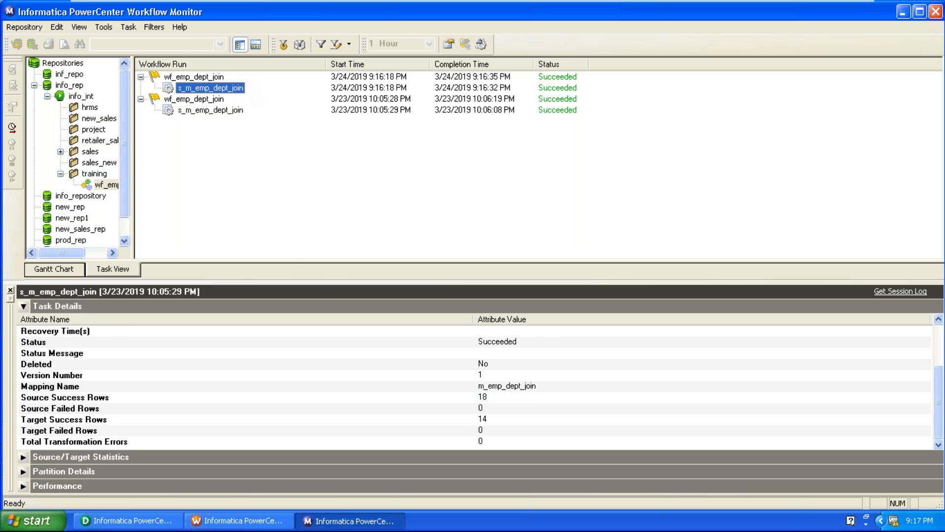
pyautogui.click(509, 433)
pyautogui.scroll(-3, 509, 432)
pyautogui.click(509, 432)
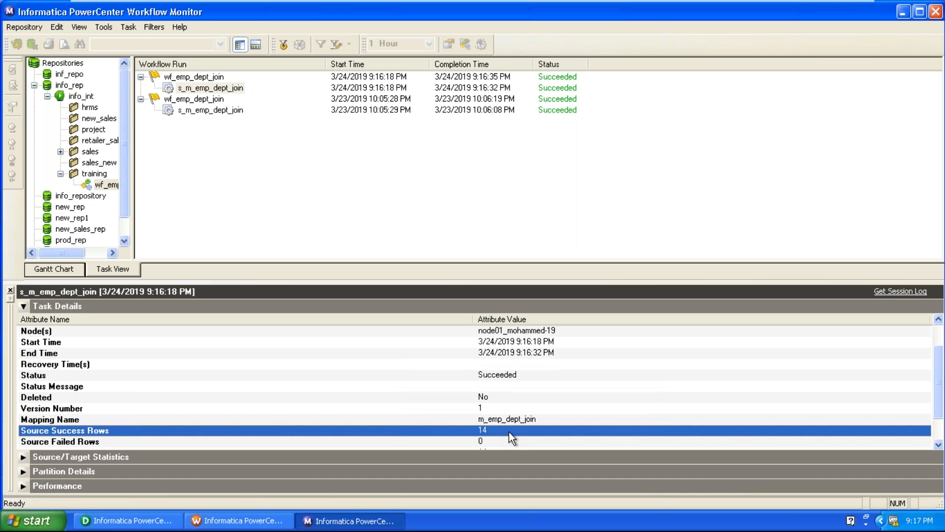
pyautogui.scroll(-1, 509, 432)
pyautogui.click(475, 418)
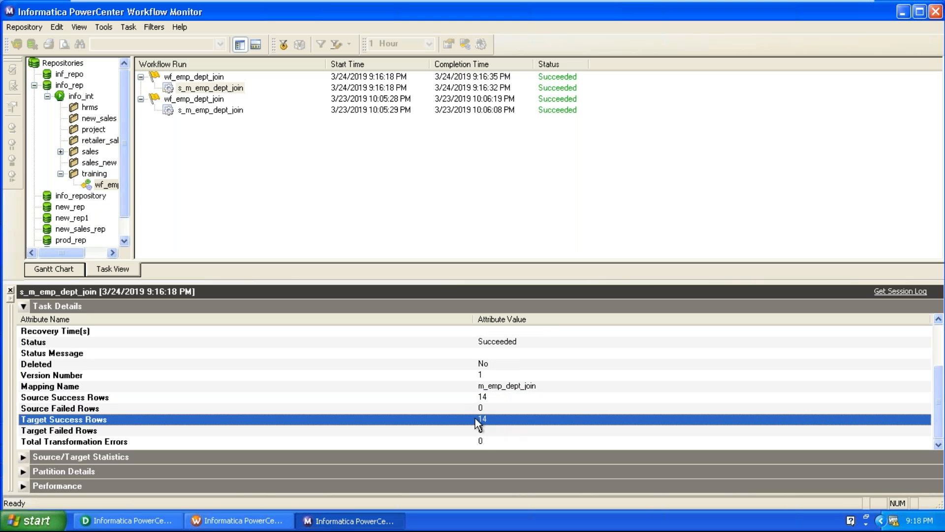
# Step: Recheck the 3/23 session's target success rows and its 18 source success rows
pyautogui.click(236, 112)
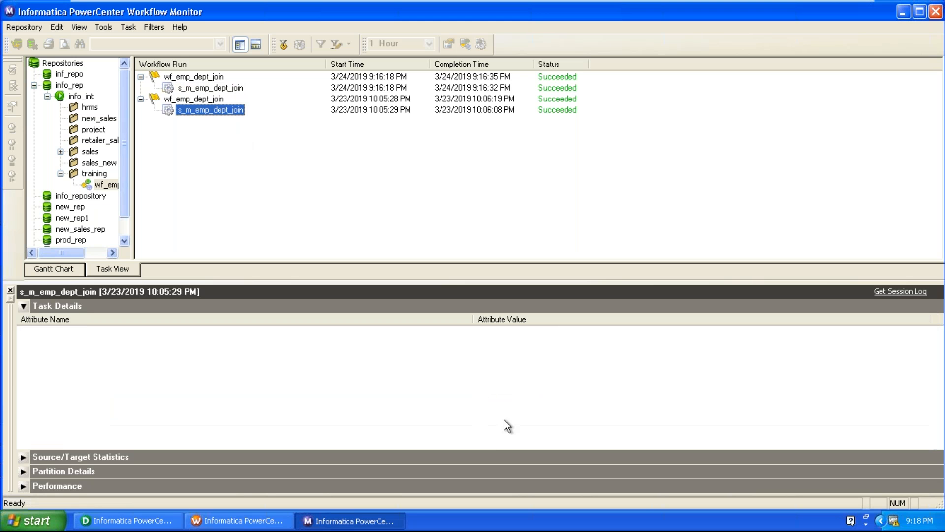
pyautogui.click(515, 418)
pyautogui.scroll(-2, 515, 418)
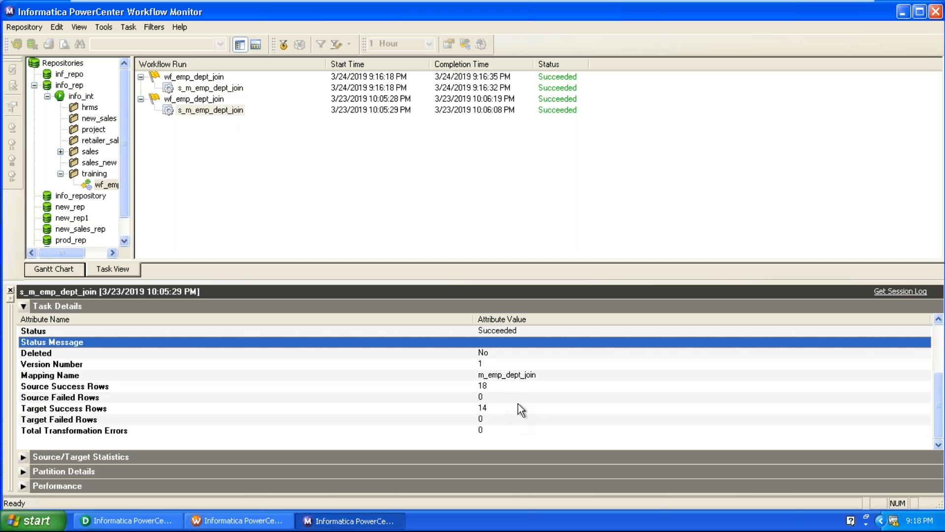
pyautogui.click(518, 405)
pyautogui.click(518, 384)
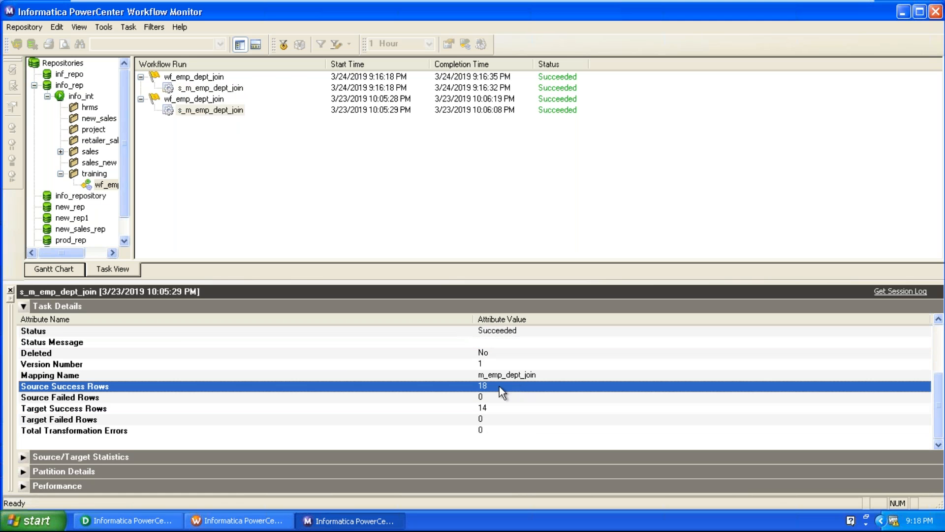
# Step: Inspect per-transformation statistics: SQ_DEPT 4 rows, SQ_EMP 14 rows, 14 rows loaded into EMP_FCT
pyautogui.click(23, 456)
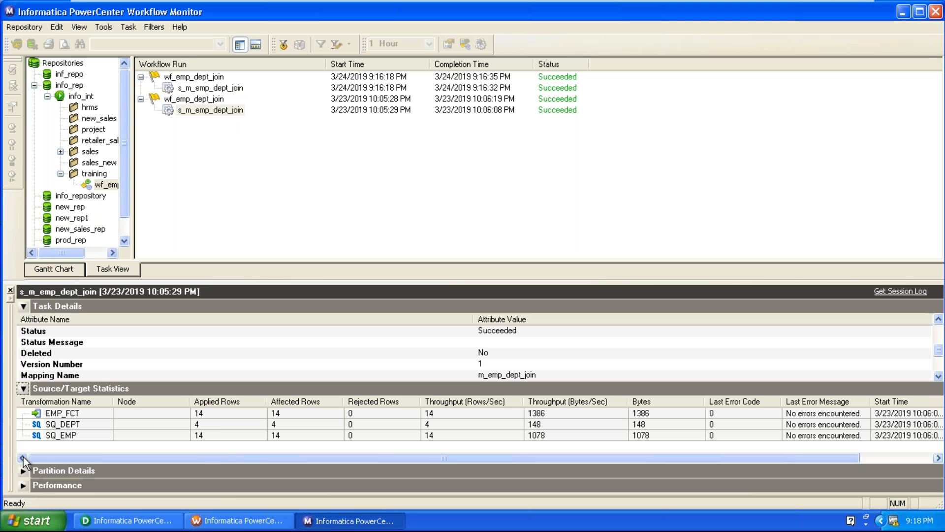
pyautogui.click(212, 424)
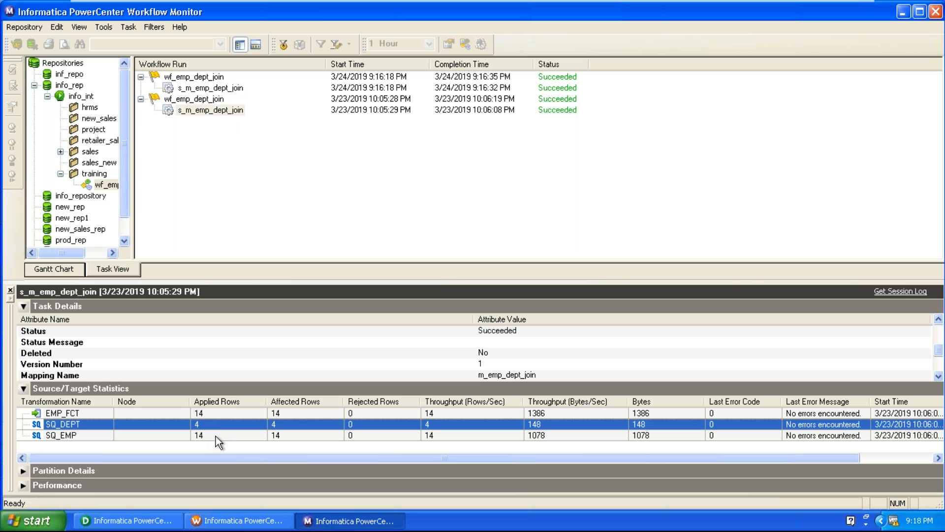
pyautogui.click(216, 436)
pyautogui.click(216, 426)
pyautogui.click(216, 435)
pyautogui.click(215, 428)
pyautogui.click(218, 433)
pyautogui.click(217, 417)
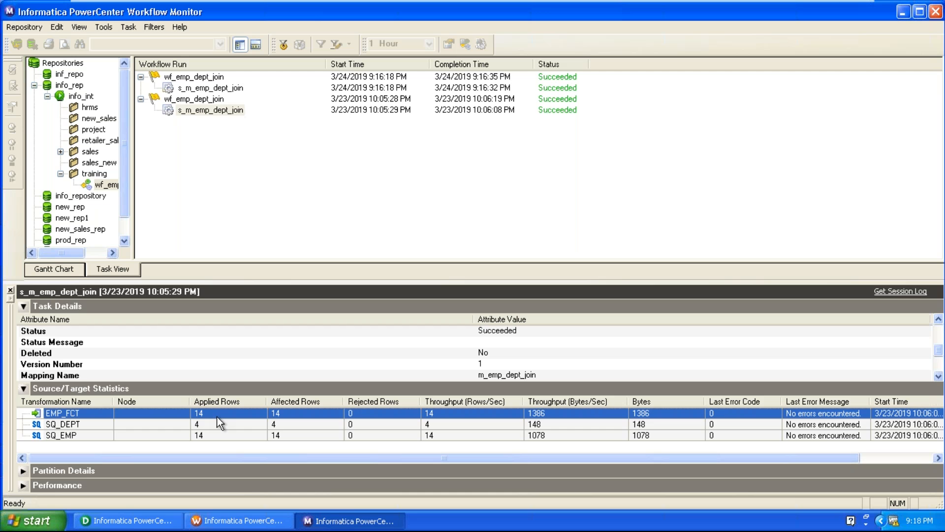
# Step: Hide the statistics, minimize Workflow Monitor and return to Designer
pyautogui.click(23, 393)
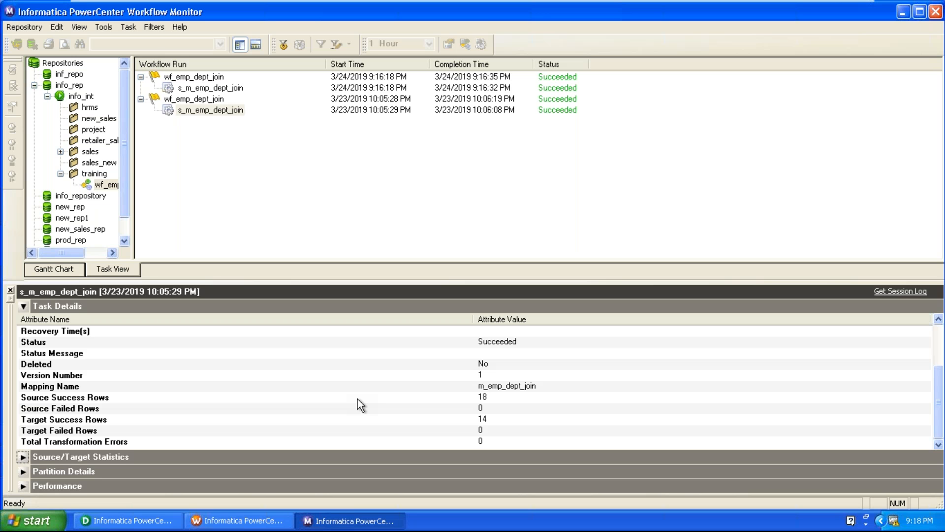
pyautogui.click(909, 14)
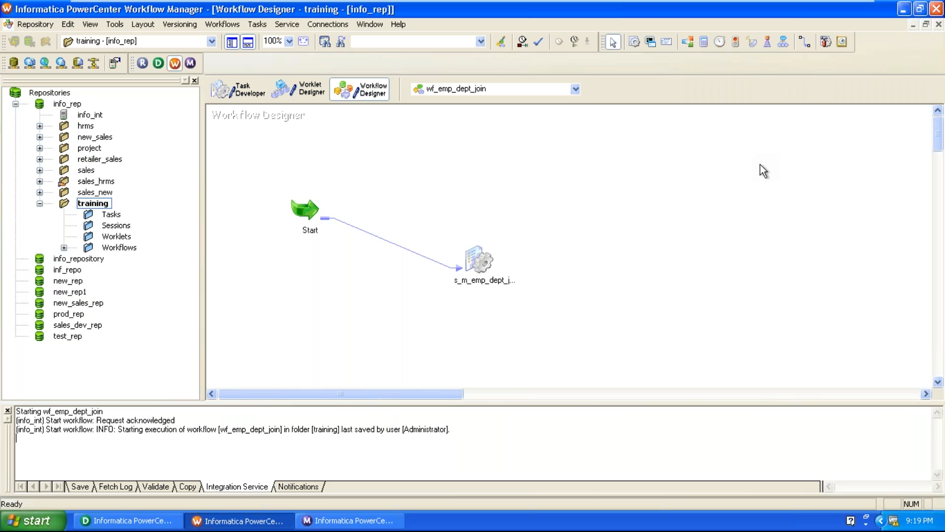
pyautogui.click(123, 521)
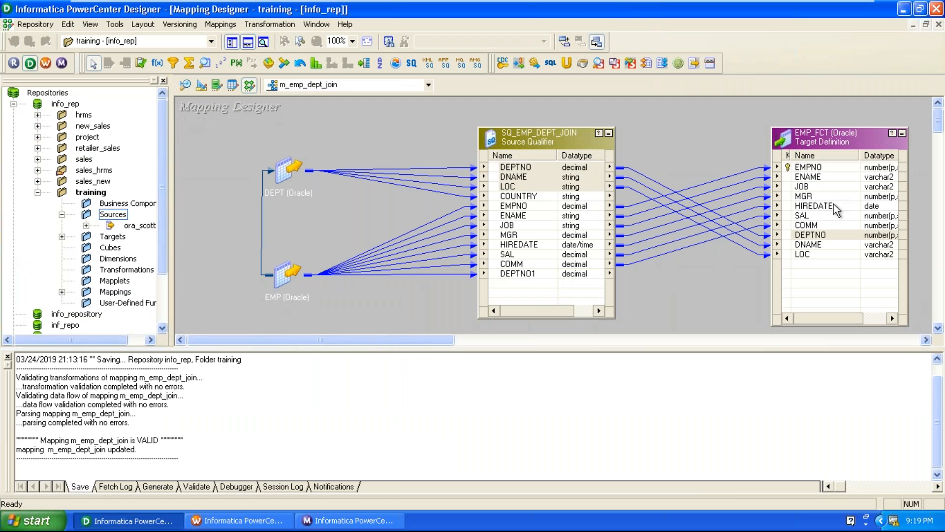
# Step: Move EMP_FCT further right, close the output log, and scroll the canvas to show all links
pyautogui.moveTo(824, 138); pyautogui.dragTo(873, 141)
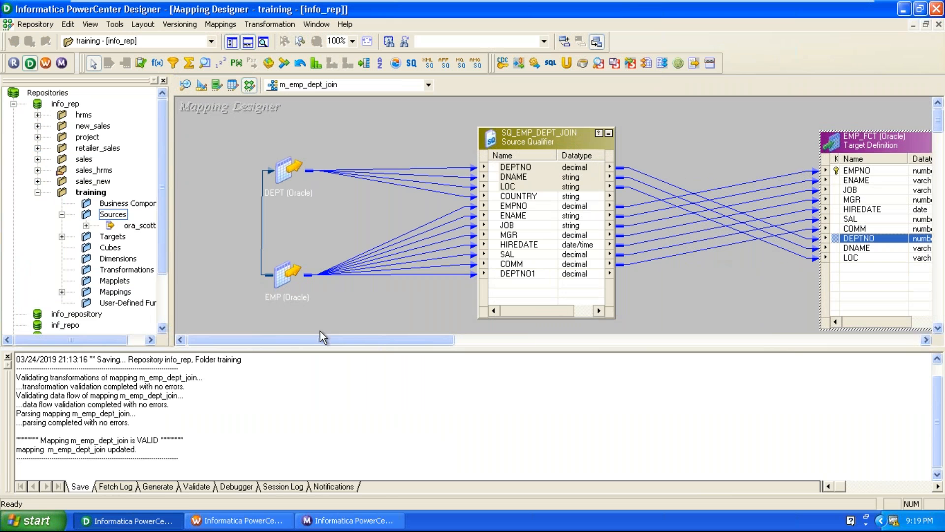
pyautogui.click(7, 356)
pyautogui.click(642, 432)
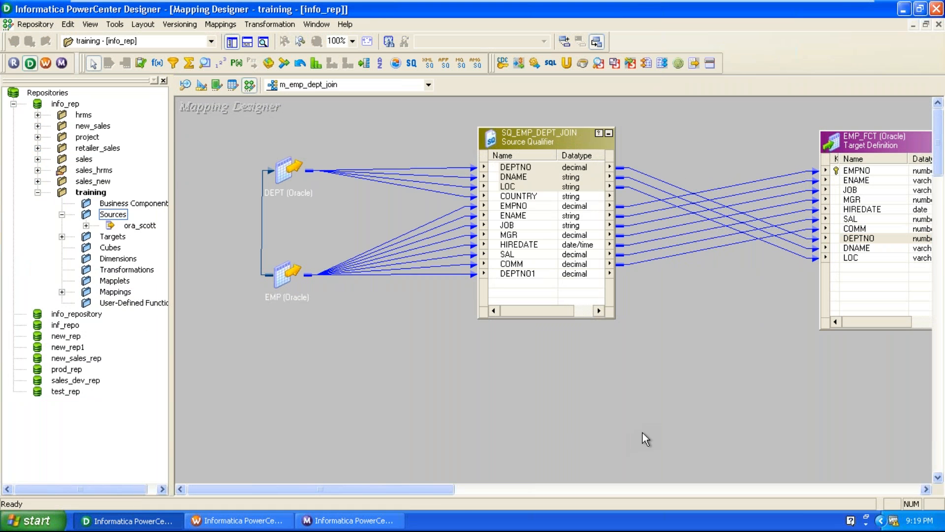
pyautogui.moveTo(414, 486); pyautogui.dragTo(462, 478)
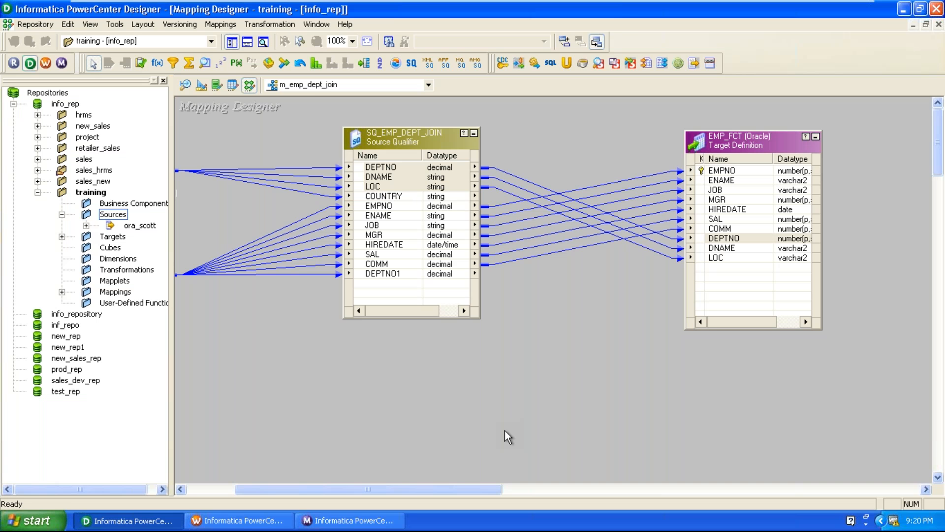
# Step: Move EMP_FCT further right and delete the ten links from SQ_EMP_DEPT_JOIN to it
pyautogui.moveTo(766, 139); pyautogui.dragTo(810, 128)
pyautogui.moveTo(574, 194); pyautogui.dragTo(577, 305)
pyautogui.press('Delete')
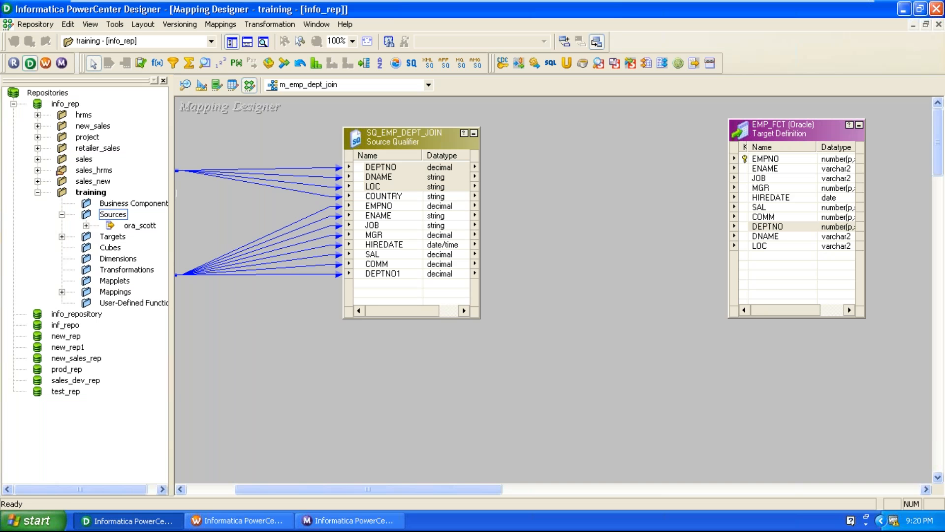
# Step: Place a default FILTRANS filter, nudge EMP_FCT, then delete FILTRANS again
pyautogui.click(174, 63)
pyautogui.click(534, 149)
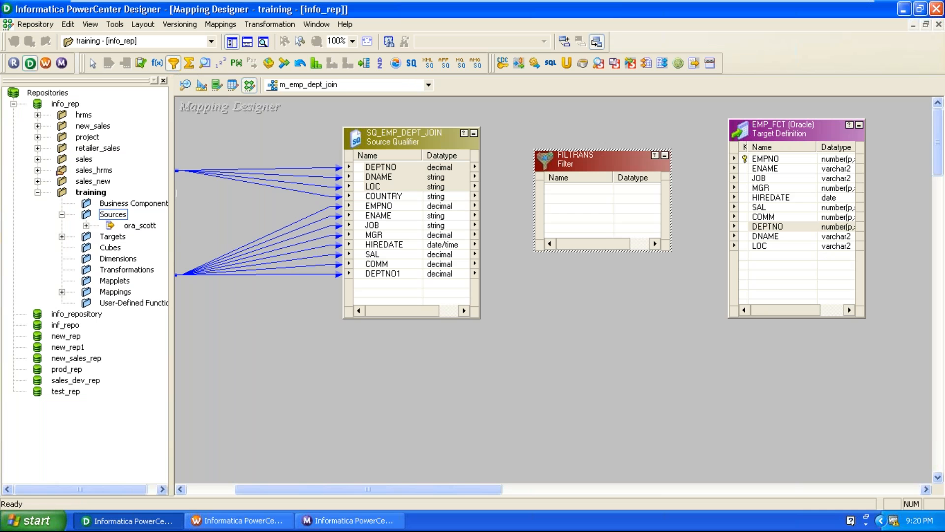
pyautogui.moveTo(774, 134); pyautogui.dragTo(789, 154)
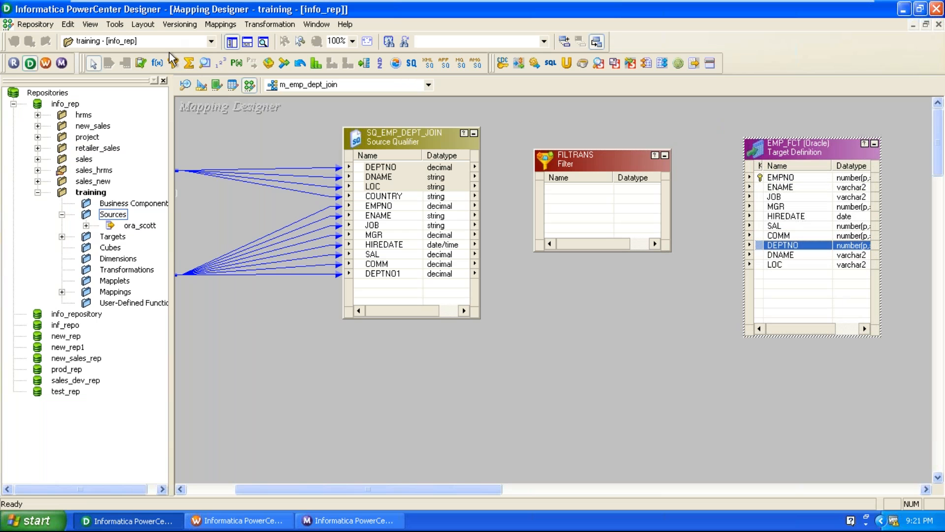
pyautogui.click(572, 167)
pyautogui.press('Delete')
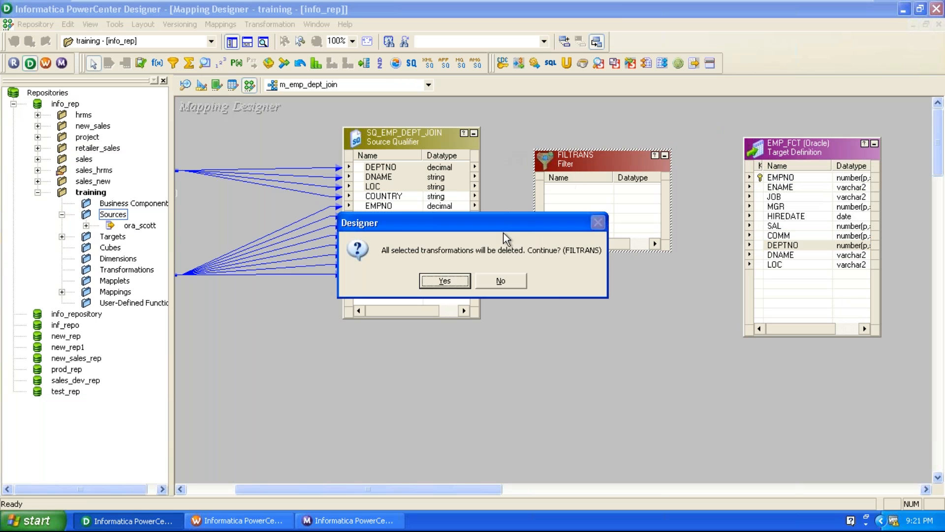
pyautogui.click(442, 276)
# Step: Create a Filter transformation named empsalgrt2000 via Transformation > Create
pyautogui.click(269, 25)
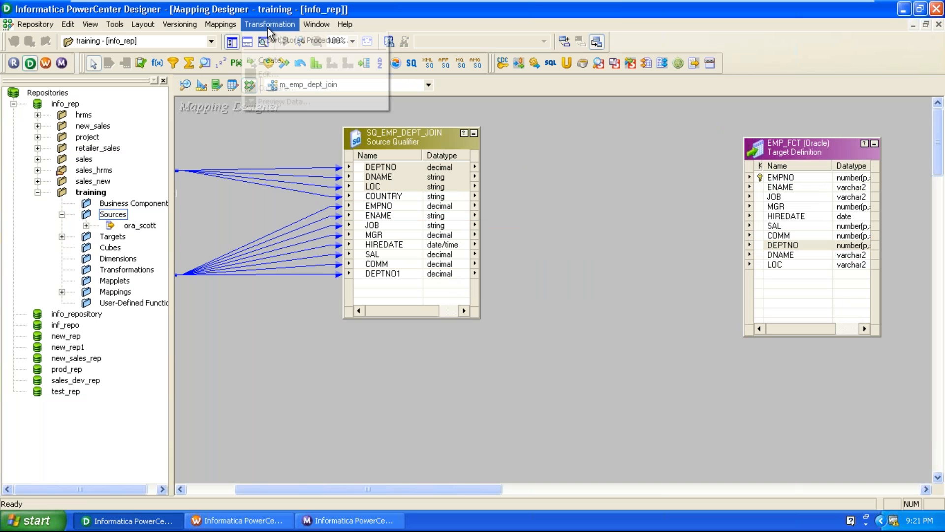
pyautogui.click(274, 60)
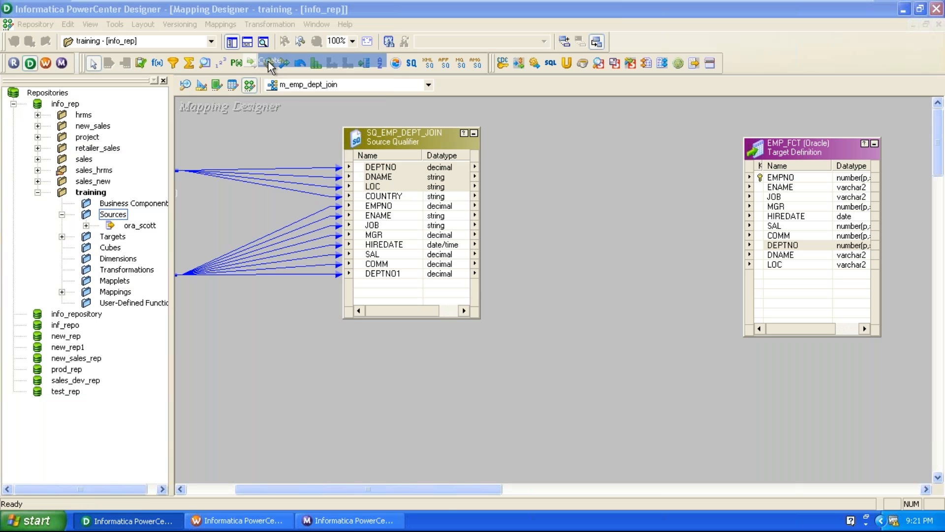
pyautogui.click(506, 280)
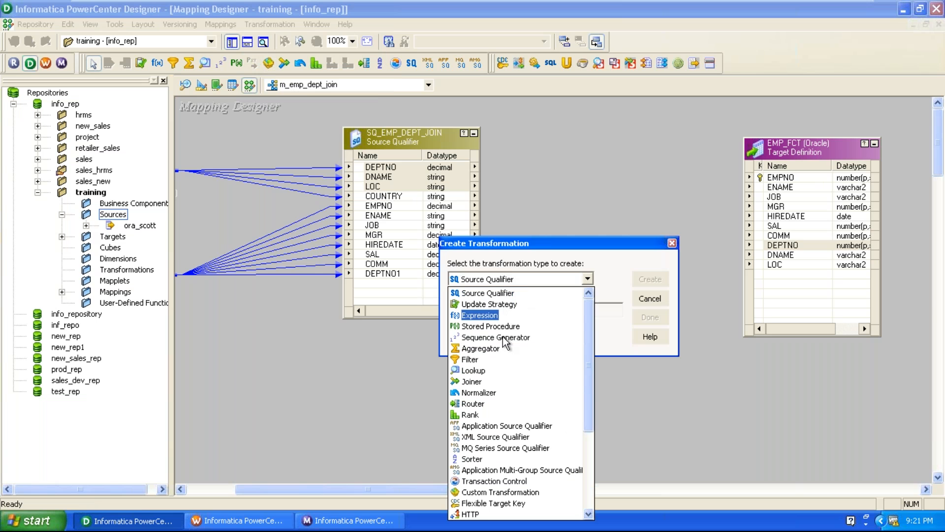
pyautogui.click(497, 360)
pyautogui.click(501, 308)
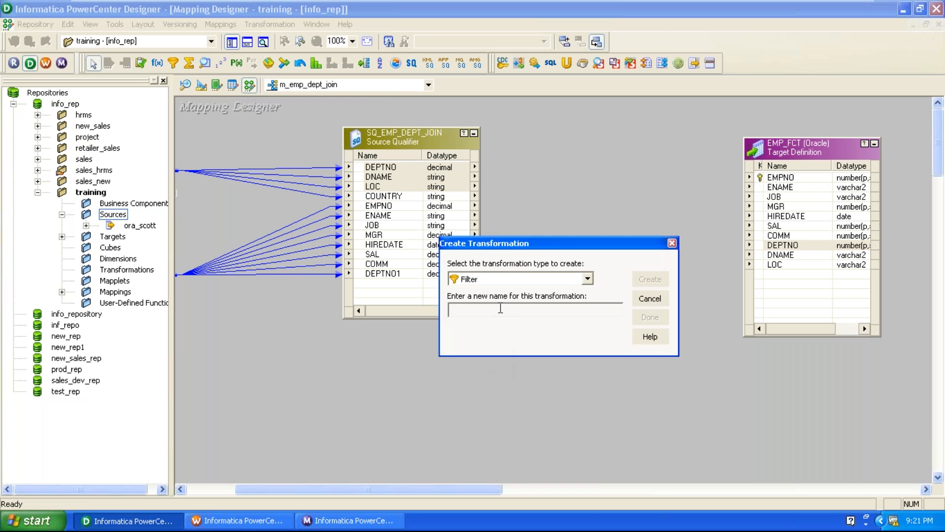
pyautogui.write('empsalgrt2000')
pyautogui.moveTo(547, 243); pyautogui.dragTo(607, 191)
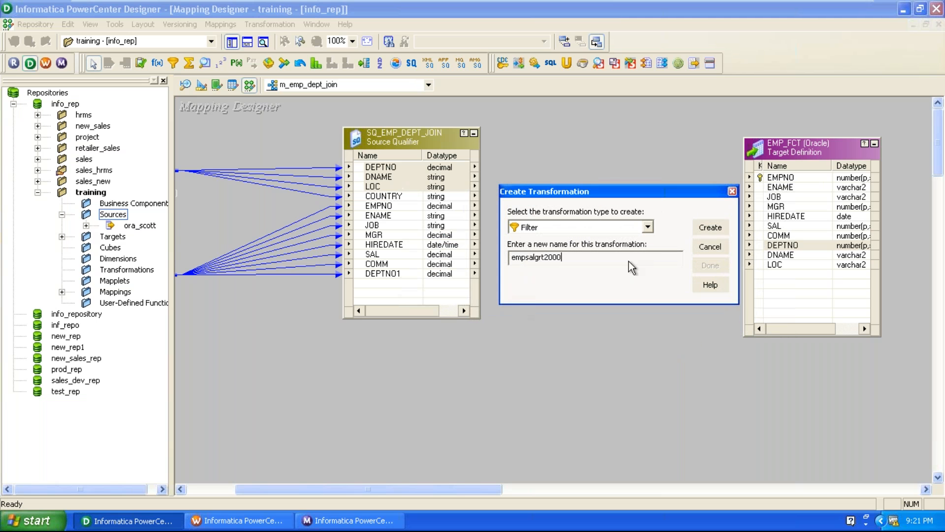
pyautogui.click(718, 227)
pyautogui.click(709, 265)
# Step: Position empsalgrt2000 between SQ_EMP_DEPT_JOIN and EMP_FCT, shifting EMP_FCT further right
pyautogui.moveTo(298, 179); pyautogui.dragTo(641, 178)
pyautogui.moveTo(783, 245); pyautogui.dragTo(828, 240)
pyautogui.moveTo(657, 178); pyautogui.dragTo(628, 172)
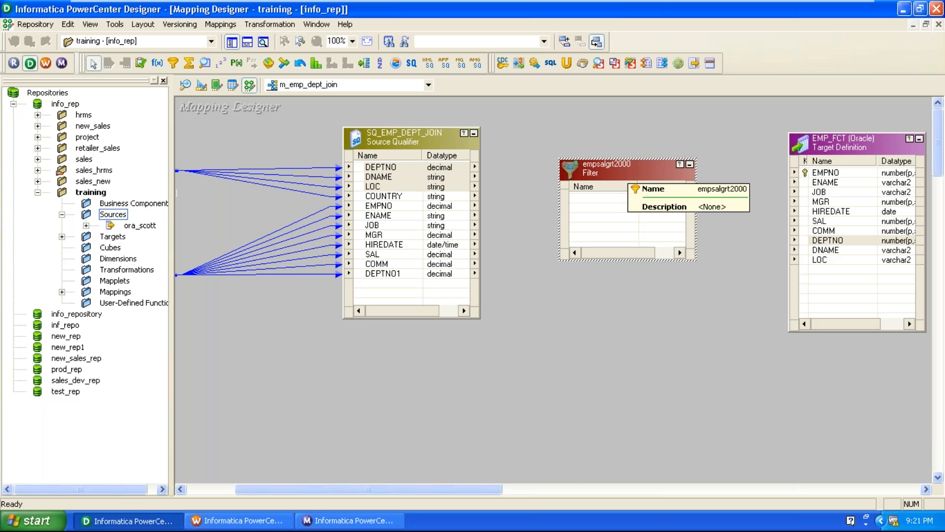
# Step: Link ports EMPNO through COMM into empsalgrt2000 and enlarge the filter to show them
pyautogui.click(387, 207)
pyautogui.keyDown('shift'); pyautogui.click(377, 266); pyautogui.keyUp('shift')
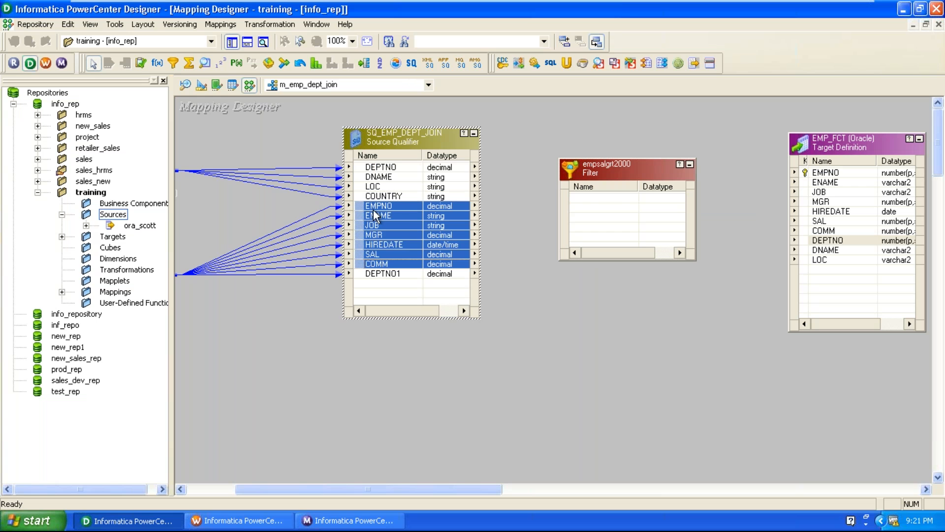
pyautogui.moveTo(378, 215); pyautogui.dragTo(649, 215)
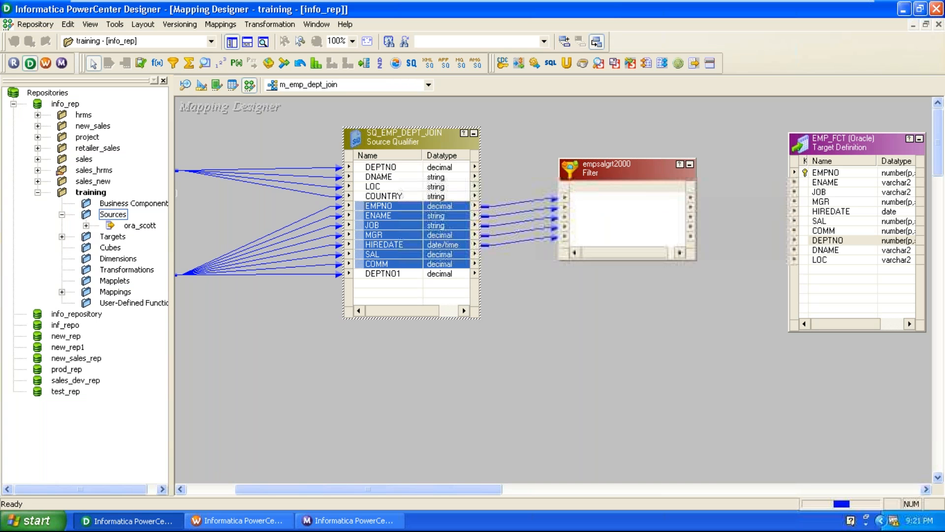
pyautogui.moveTo(625, 159); pyautogui.dragTo(624, 108)
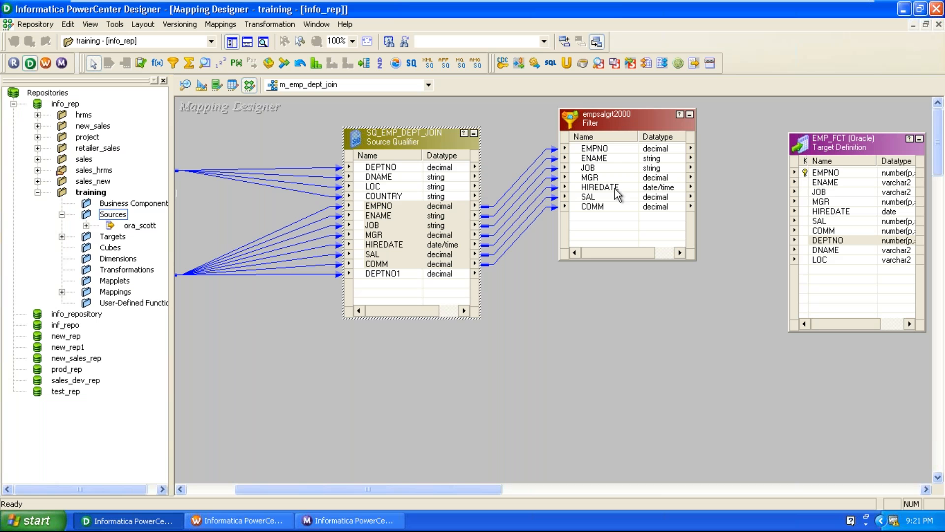
# Step: Link DEPTNO, DNAME and LOC into the filter and reposition the Source Qualifier
pyautogui.click(365, 168)
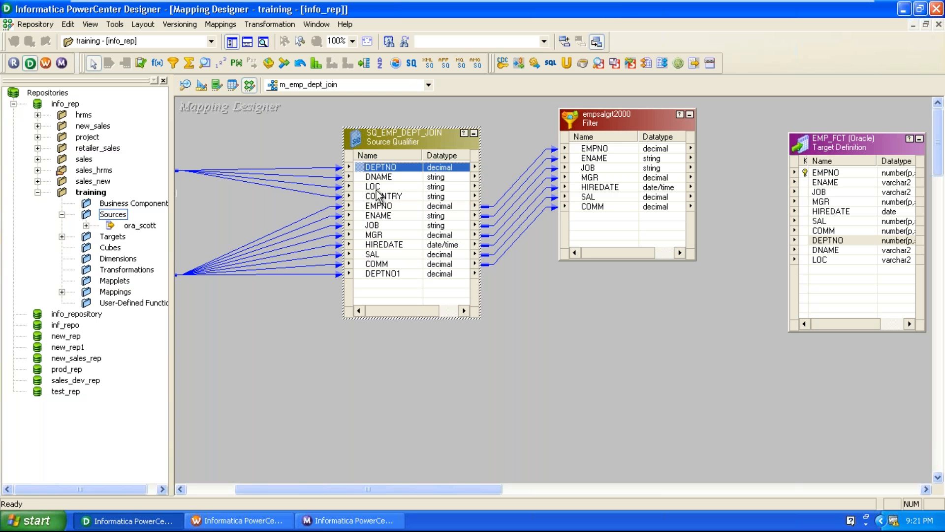
pyautogui.keyDown('shift'); pyautogui.click(376, 190); pyautogui.keyUp('shift')
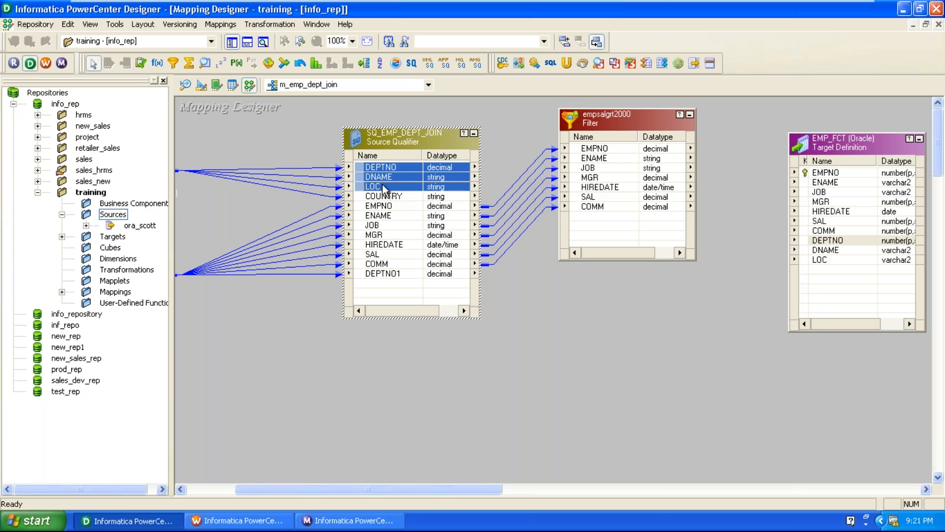
pyautogui.moveTo(378, 185); pyautogui.dragTo(640, 236)
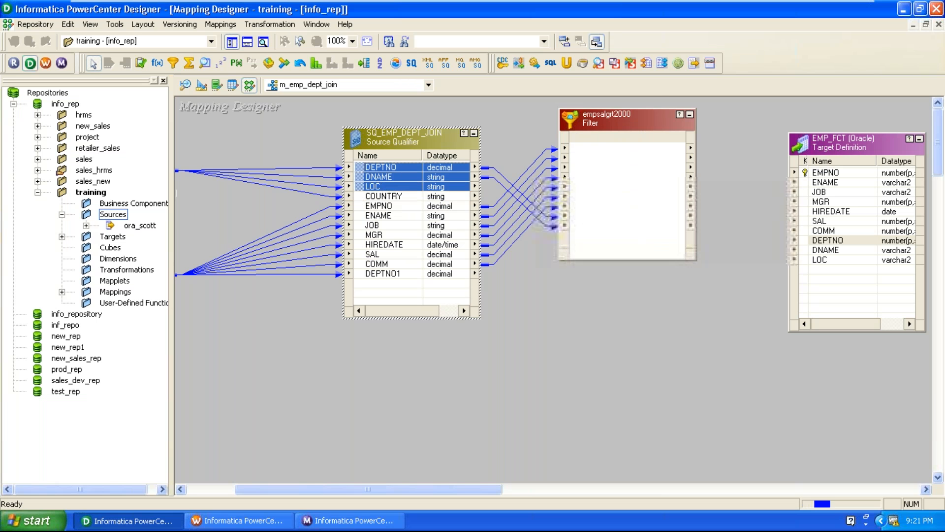
pyautogui.moveTo(404, 137); pyautogui.dragTo(382, 118)
pyautogui.moveTo(610, 119); pyautogui.dragTo(606, 130)
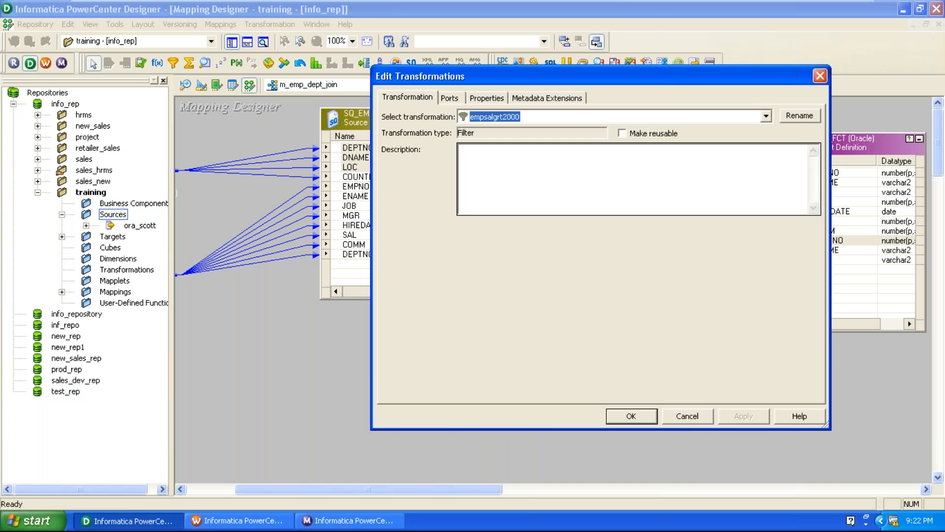
# Step: Open the Filter Condition from the Properties tab in the Expression Editor
pyautogui.click(486, 97)
pyautogui.click(511, 162)
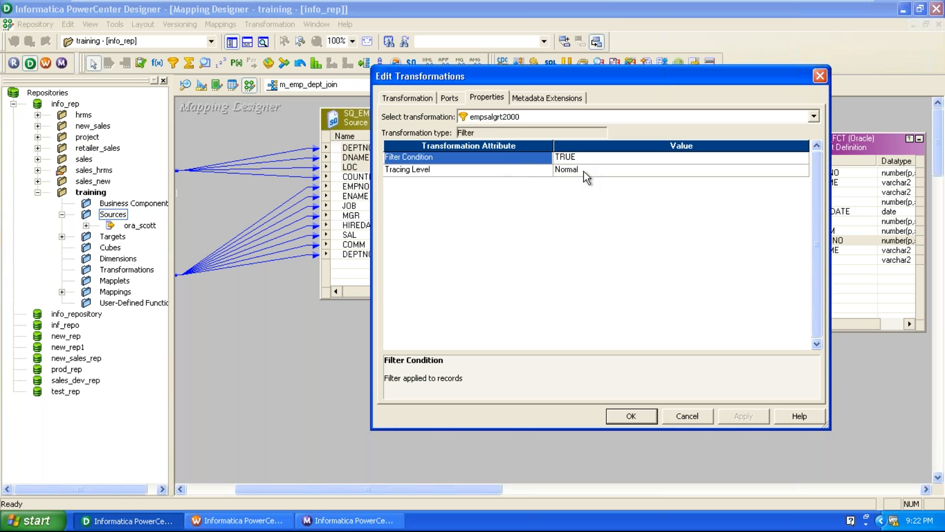
pyautogui.click(637, 161)
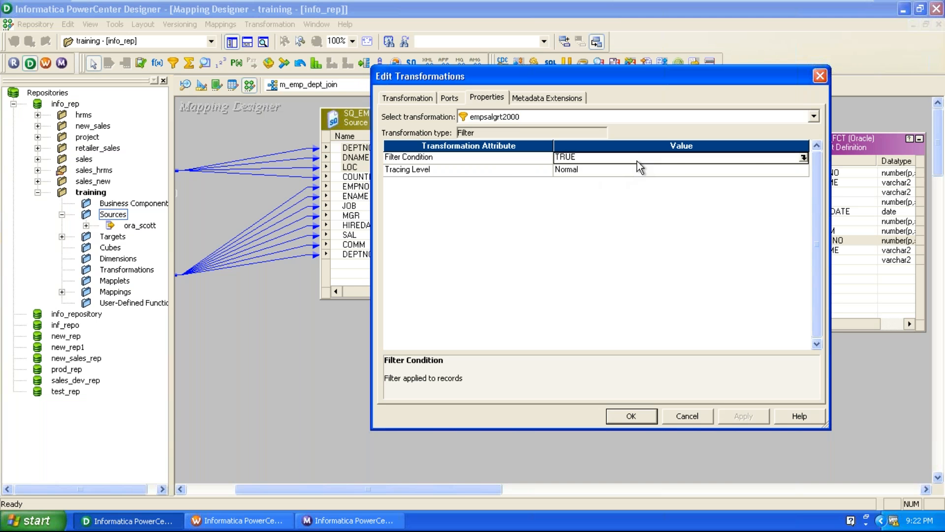
pyautogui.click(804, 158)
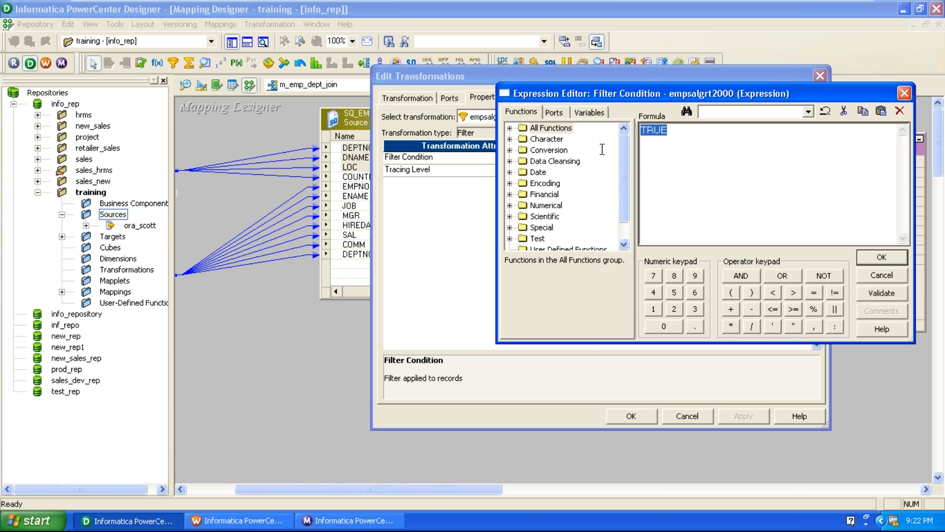
# Step: Build the condition SAL >= 2000, validate it successfully, and accept it
pyautogui.click(555, 112)
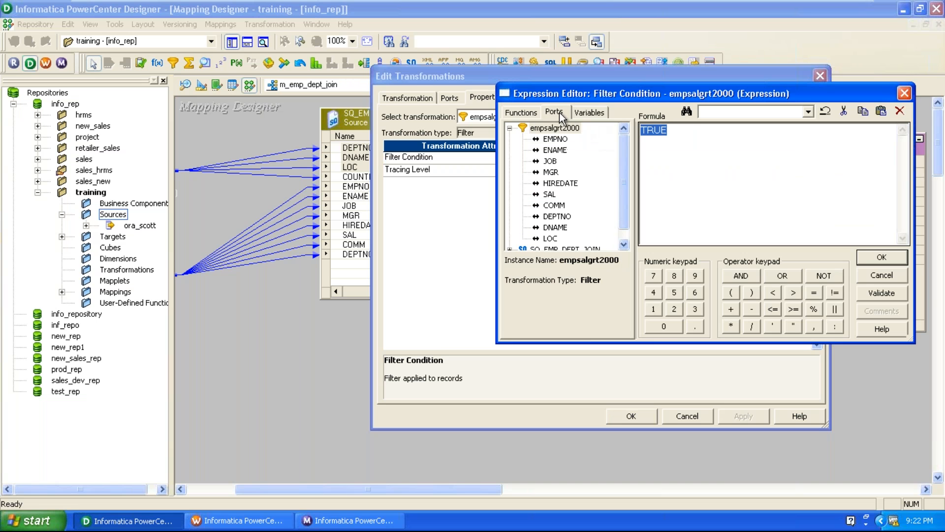
pyautogui.doubleClick(550, 194)
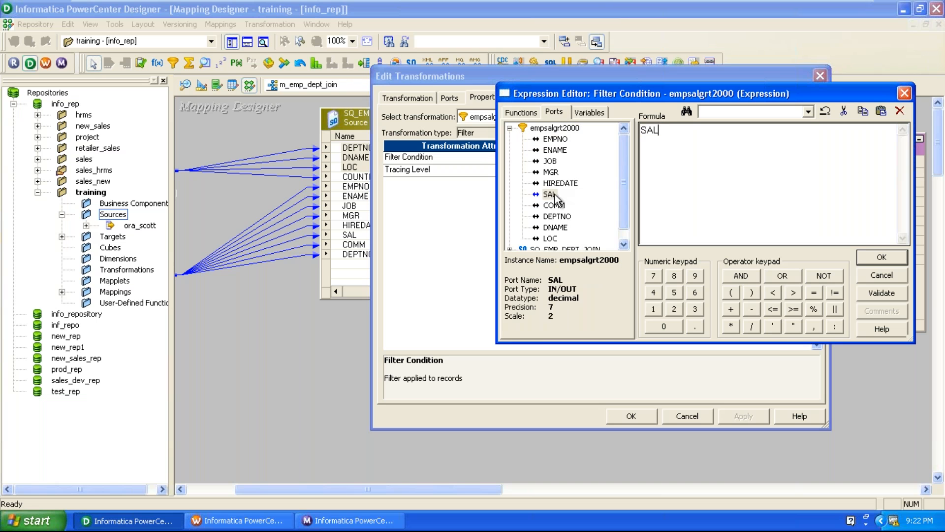
pyautogui.click(794, 309)
pyautogui.click(674, 309)
pyautogui.click(665, 326)
pyautogui.click(665, 327)
pyautogui.click(665, 327)
pyautogui.click(881, 293)
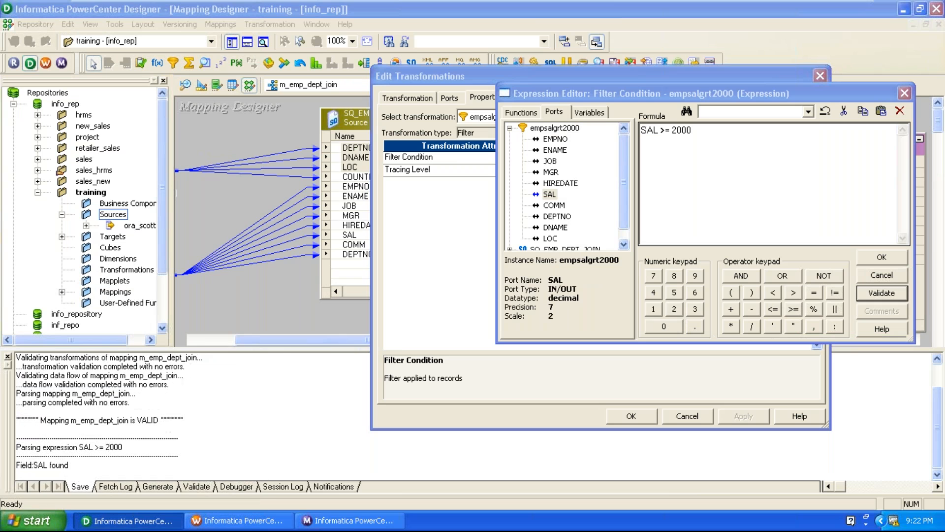
pyautogui.click(482, 286)
pyautogui.click(886, 262)
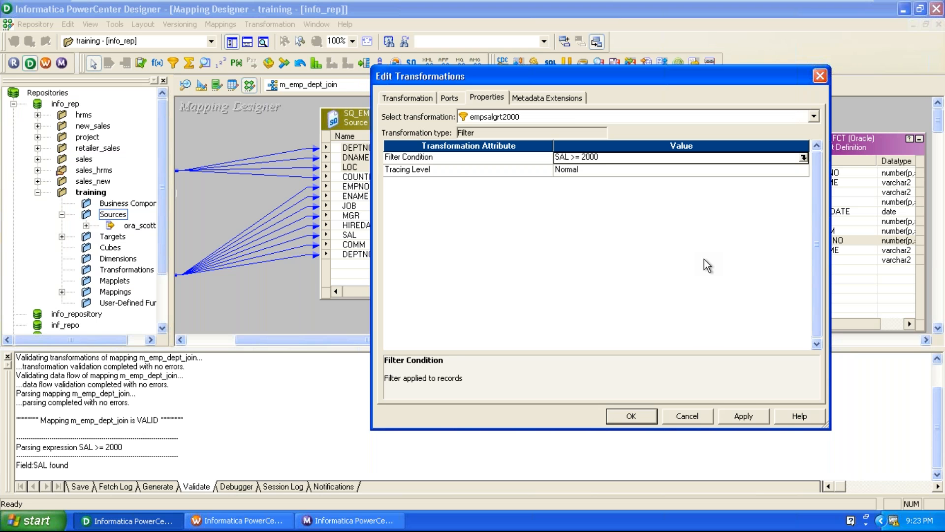
# Step: Close the filter settings and link all empsalgrt2000 ports to EMP_FCT
pyautogui.click(741, 417)
pyautogui.click(616, 419)
pyautogui.rightClick(594, 163)
pyautogui.click(605, 167)
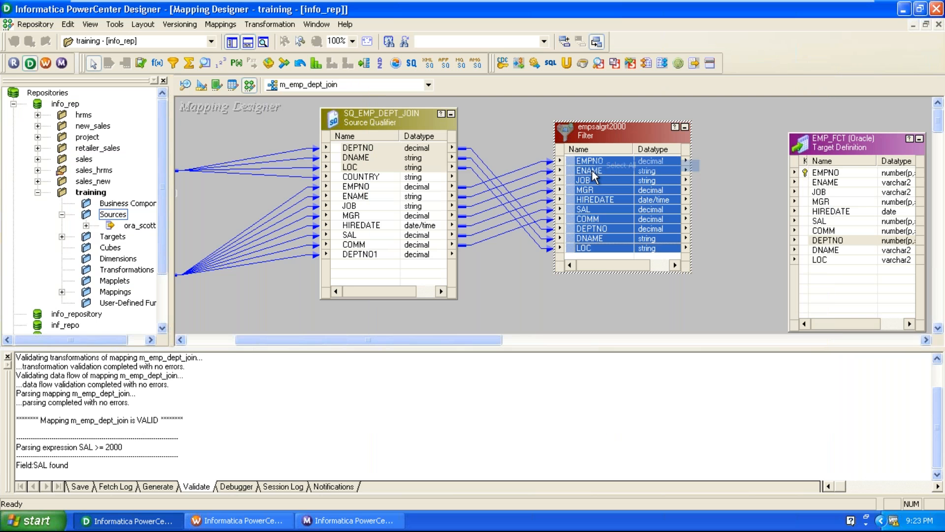
pyautogui.moveTo(584, 170); pyautogui.dragTo(820, 172)
pyautogui.moveTo(847, 144); pyautogui.dragTo(836, 134)
# Step: Reopen the Filter Condition and prefix it with DEPTNO = 30 AND
pyautogui.click(589, 125)
pyautogui.doubleClick(591, 129)
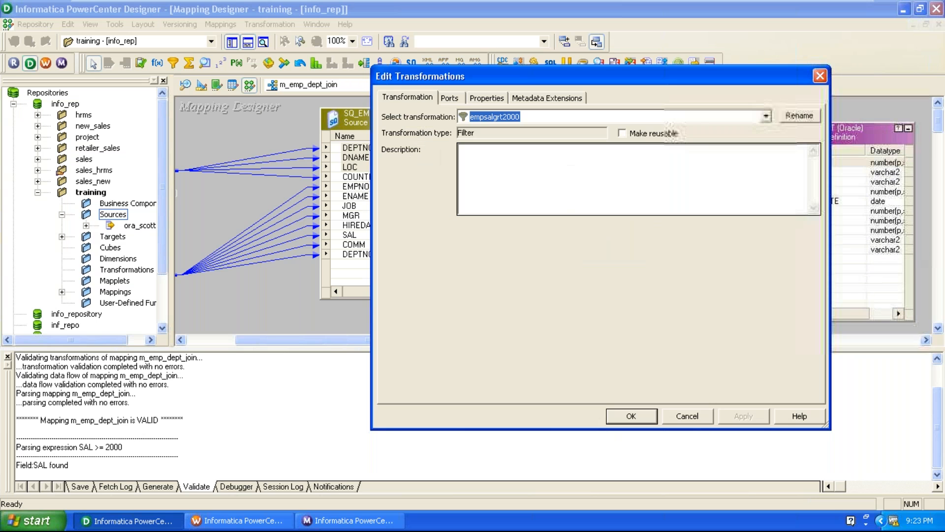
pyautogui.click(487, 97)
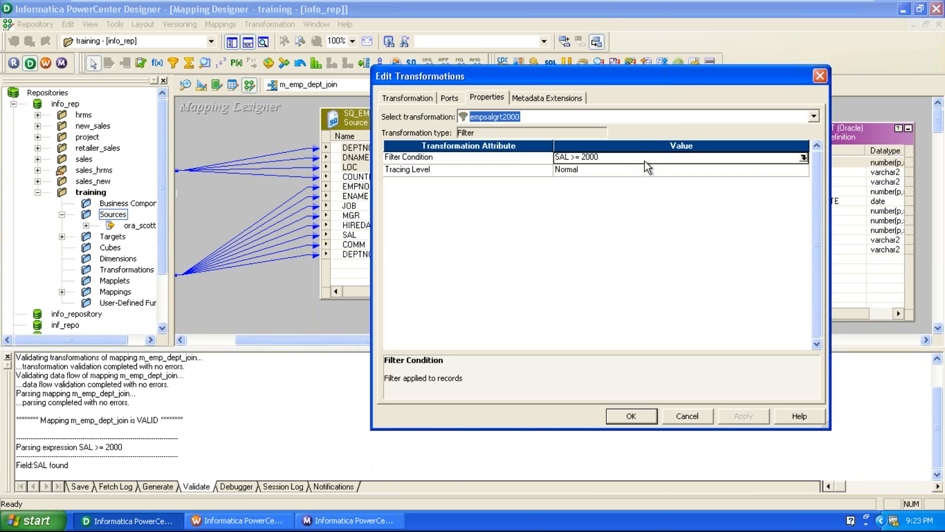
pyautogui.click(804, 157)
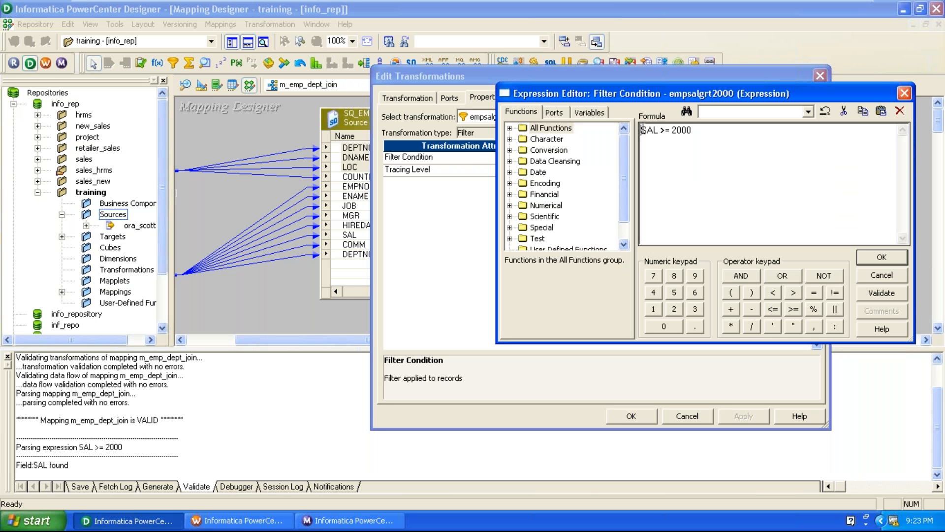
pyautogui.click(566, 113)
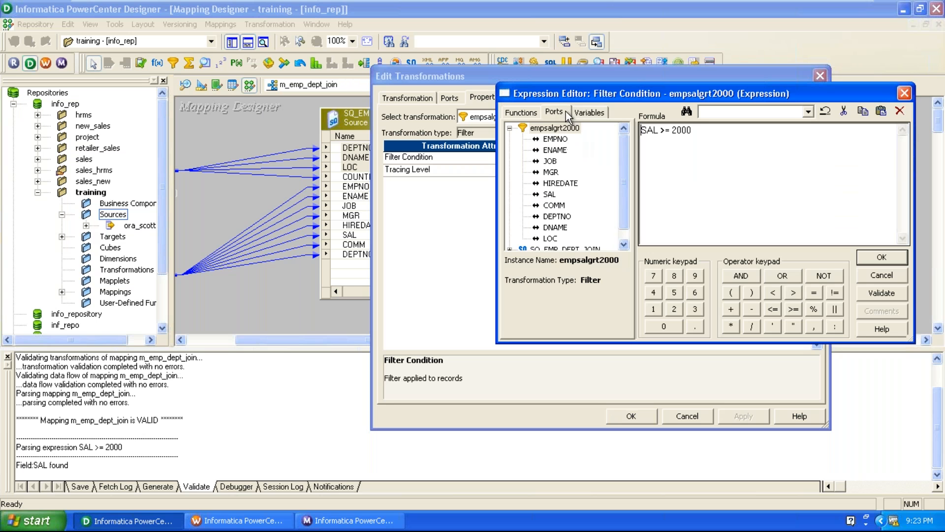
pyautogui.doubleClick(556, 217)
pyautogui.click(814, 292)
pyautogui.click(695, 309)
pyautogui.click(664, 326)
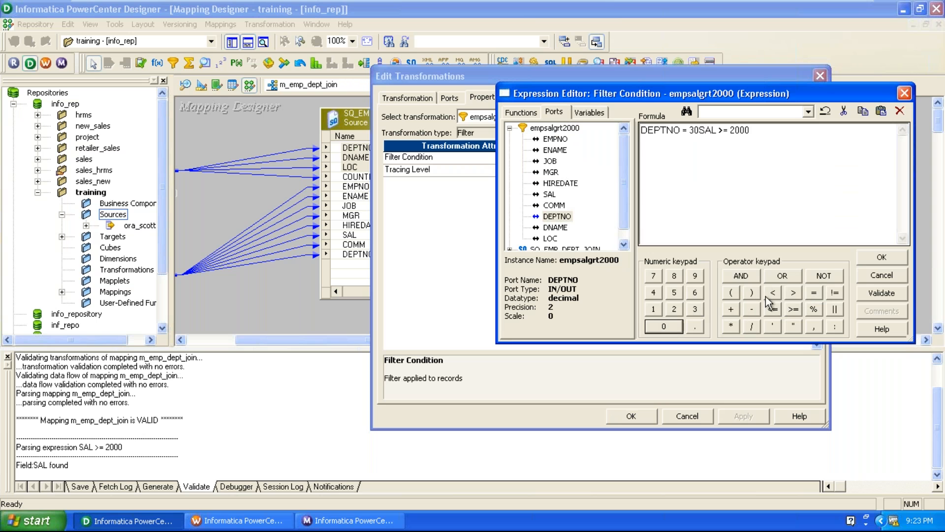
pyautogui.click(741, 276)
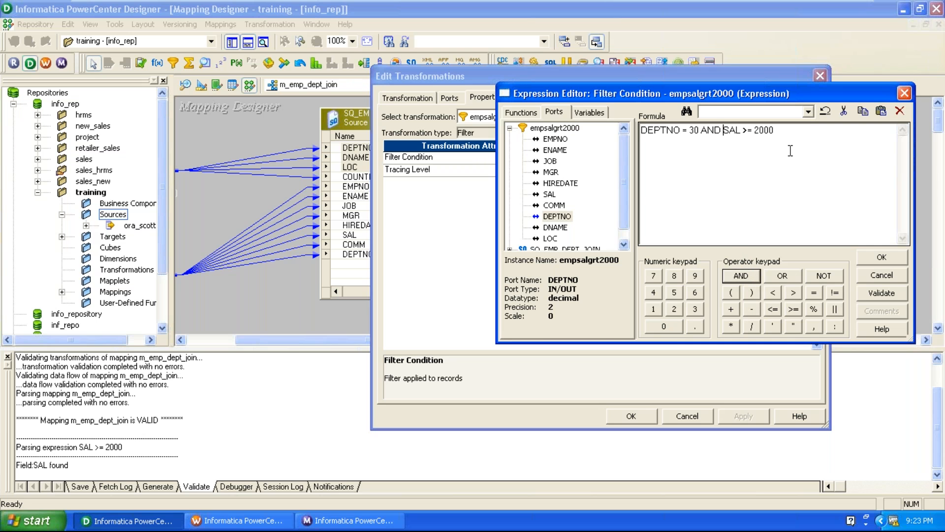
# Step: Validate DEPTNO = 30 AND SAL >= 2000 and apply the filter changes
pyautogui.doubleClick(684, 130)
pyautogui.moveTo(741, 130); pyautogui.dragTo(713, 130)
pyautogui.click(813, 205)
pyautogui.hotkey('ctrl', 'a')
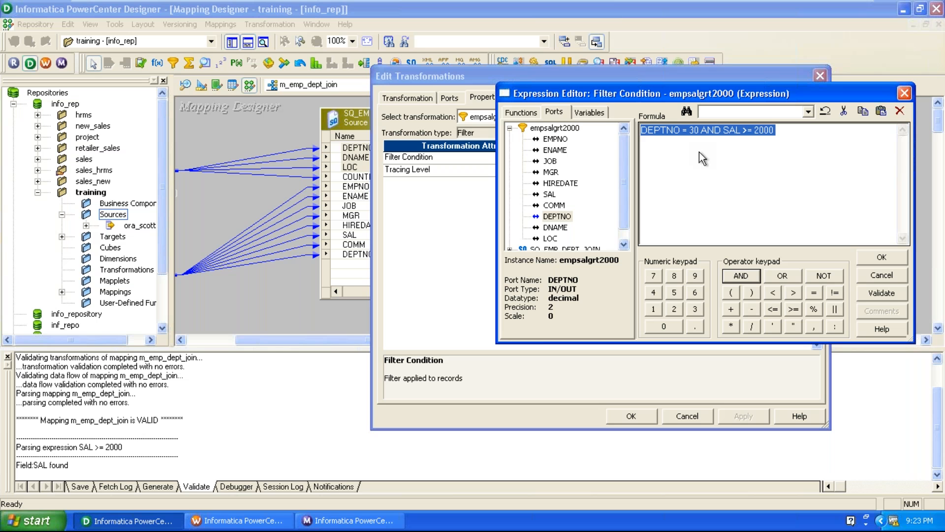
pyautogui.click(885, 289)
pyautogui.click(696, 297)
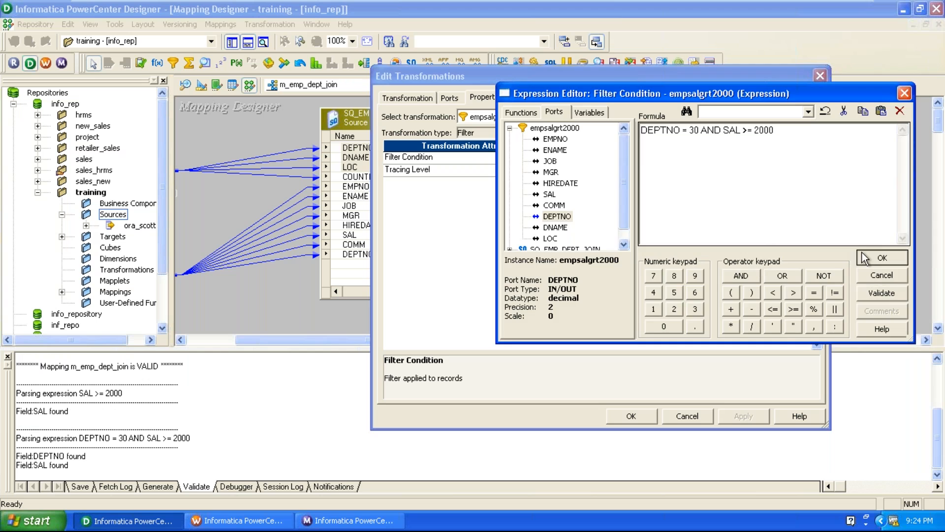
pyautogui.click(882, 257)
pyautogui.click(649, 419)
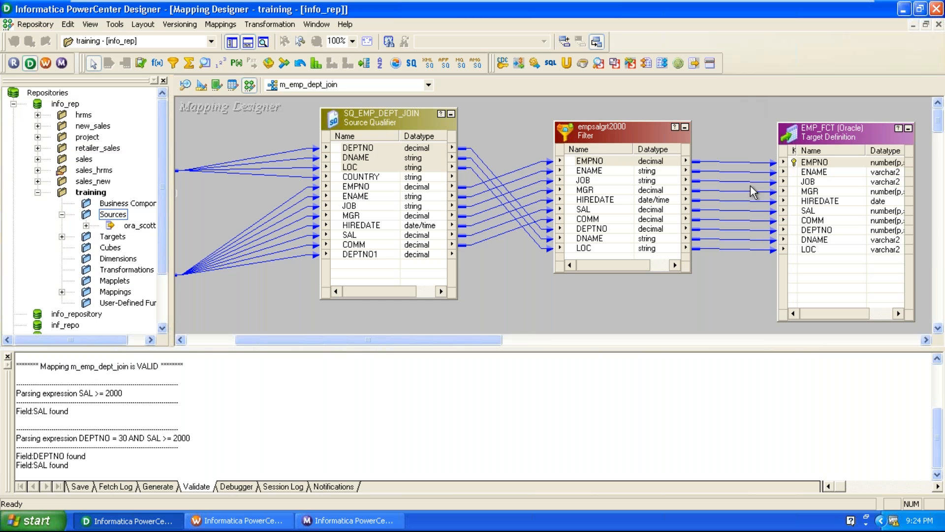
# Step: Validate m_emp_dept_join and save it to the repository
pyautogui.click(221, 24)
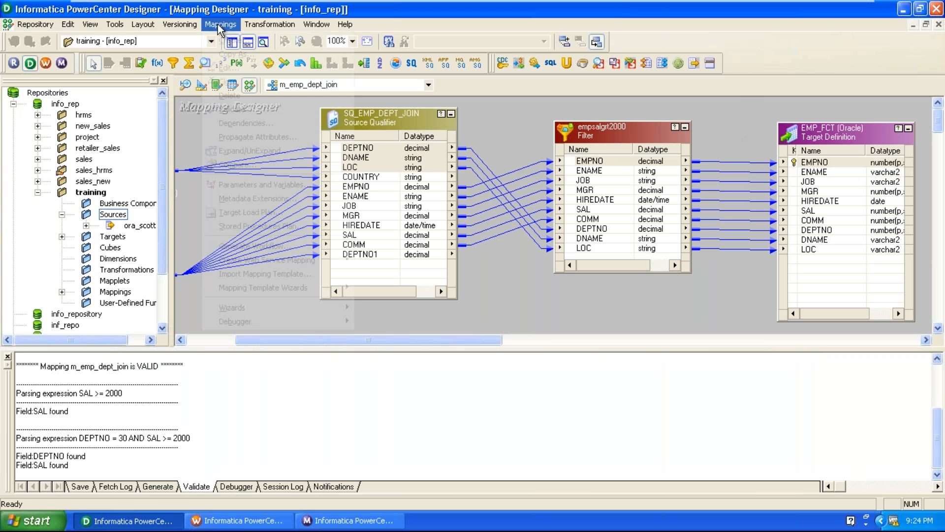
pyautogui.click(232, 109)
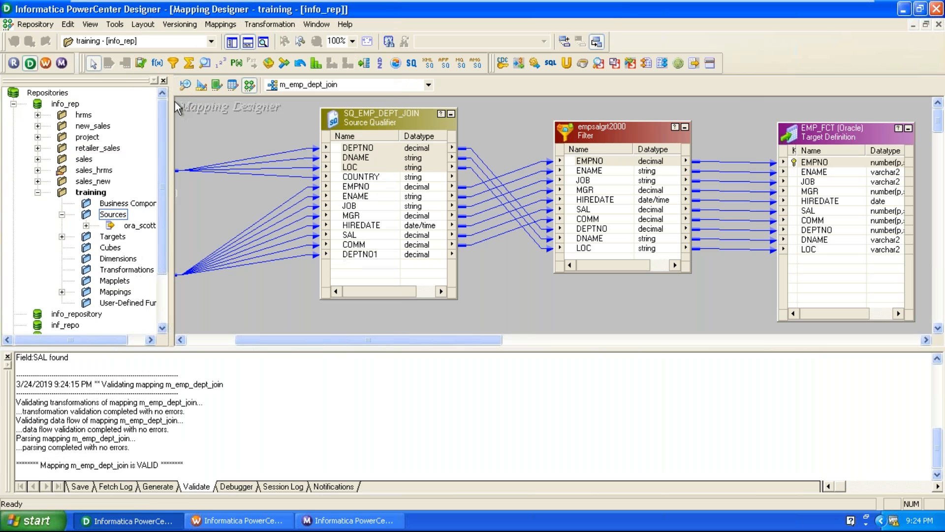
pyautogui.click(35, 24)
pyautogui.click(51, 210)
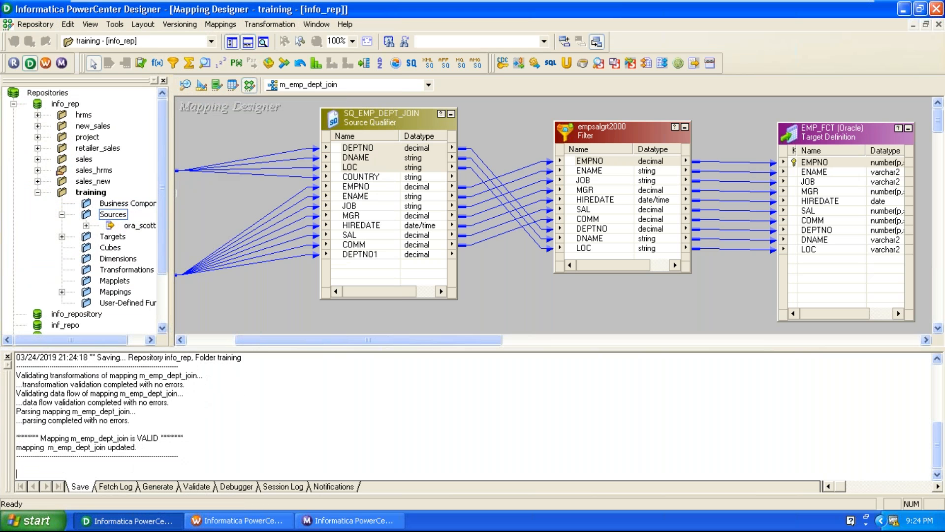
# Step: Arrange all mapping objects as linked icons and switch to Workflow Manager
pyautogui.rightClick(265, 119)
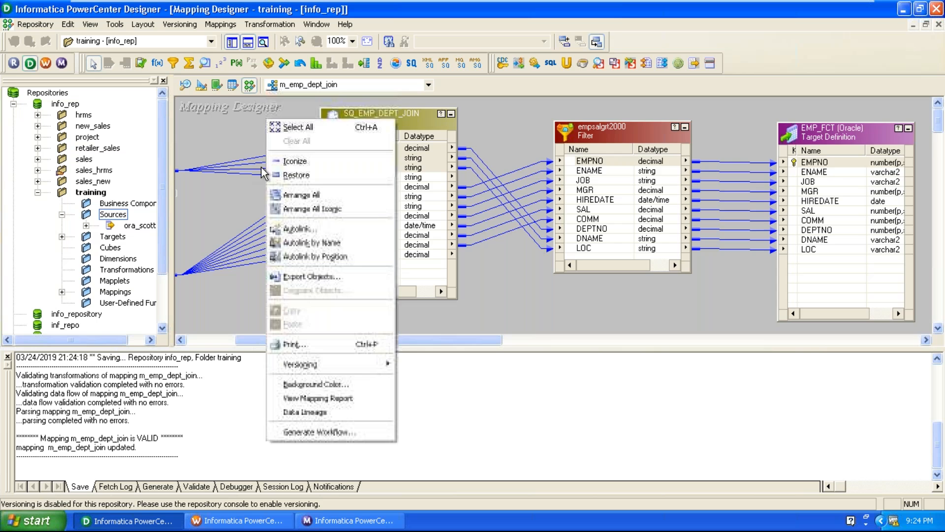
pyautogui.click(295, 208)
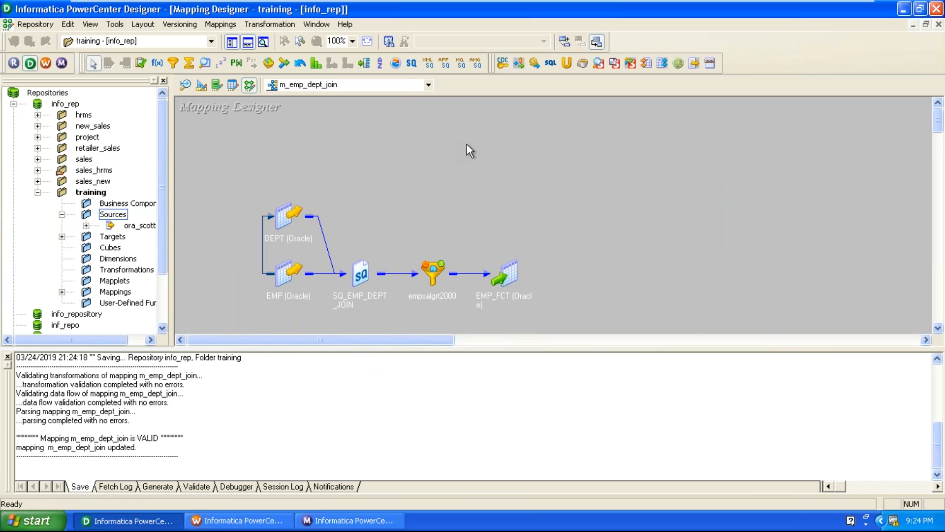
pyautogui.click(239, 520)
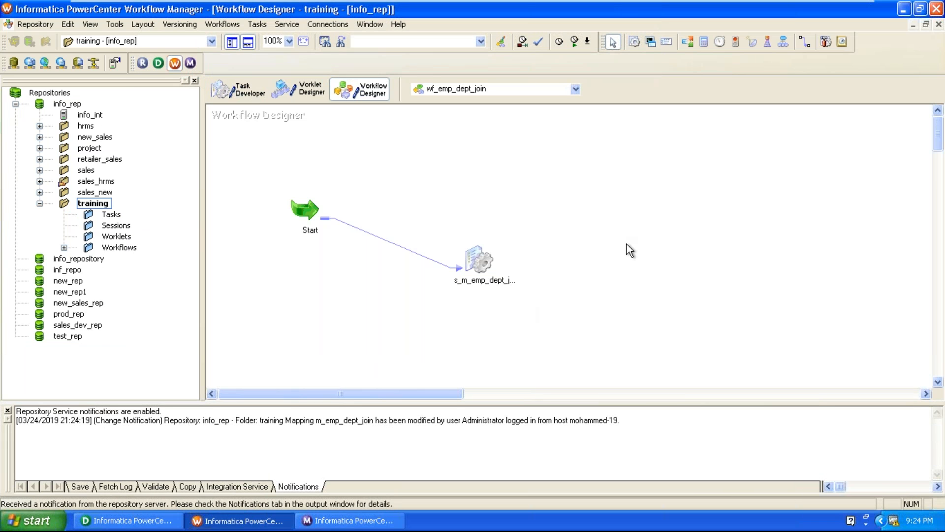
# Step: Refresh Mapping on session s_m_emp_dept_join and acknowledge the completed refresh
pyautogui.rightClick(477, 259)
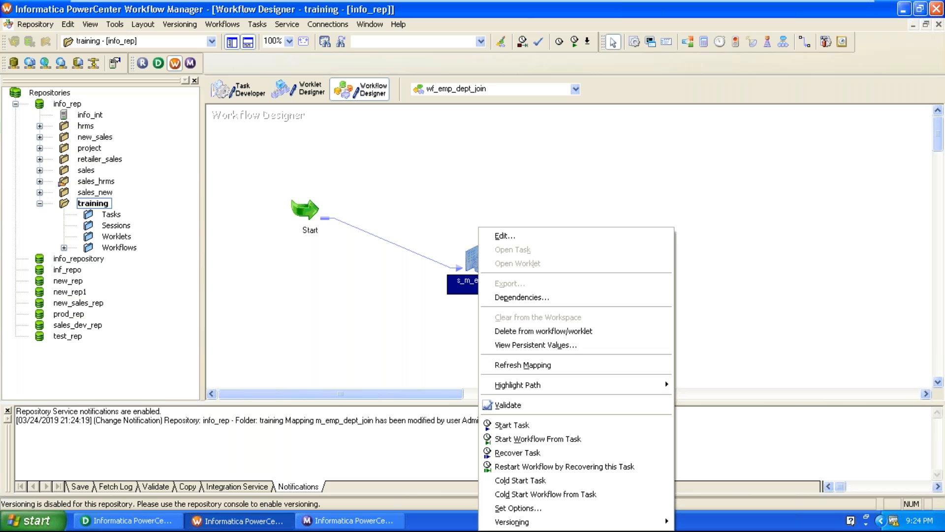
pyautogui.click(508, 367)
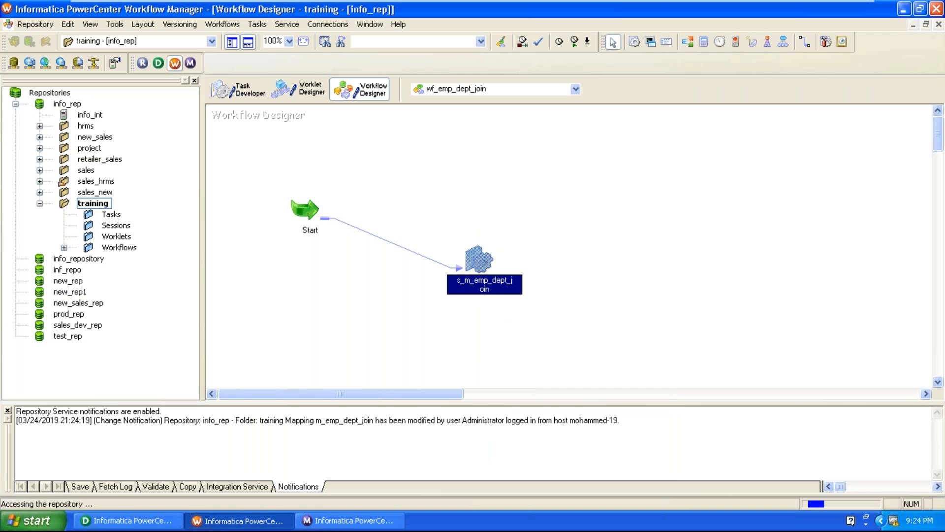
pyautogui.click(481, 308)
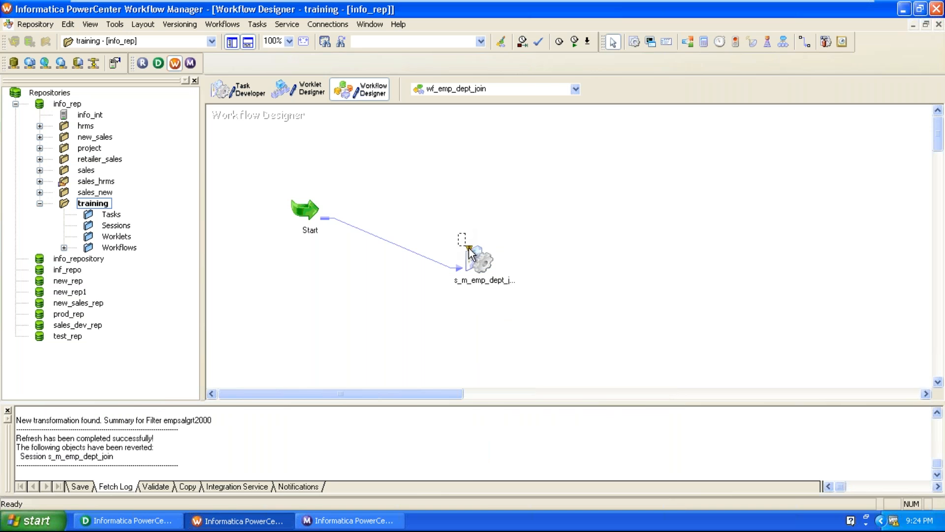
pyautogui.moveTo(485, 258)
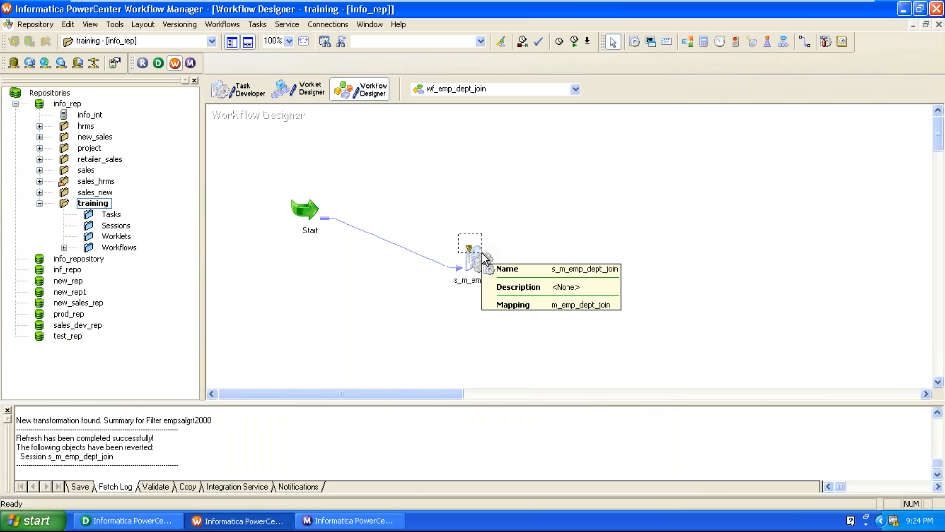
pyautogui.click(484, 258)
pyautogui.click(565, 227)
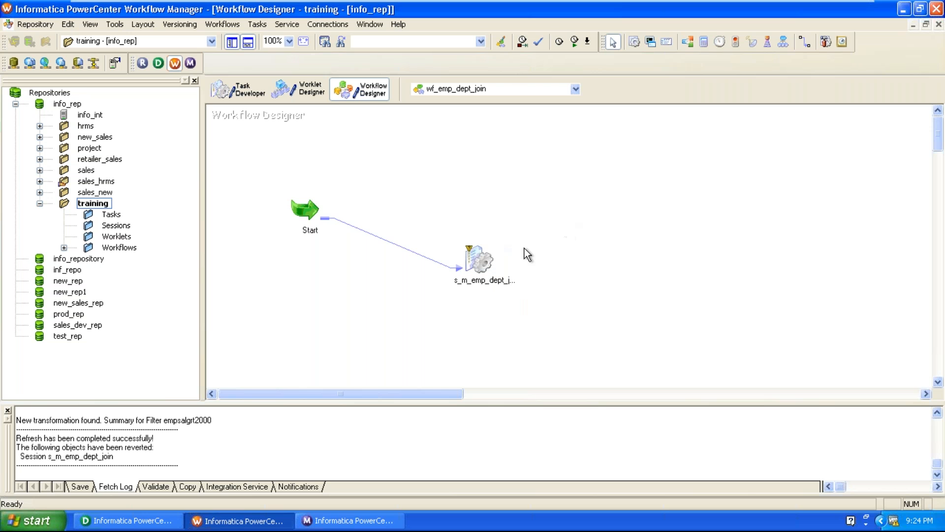
# Step: Check the session's empsalgrt2000 Filter Condition under Mapping > Transformations, then close
pyautogui.click(472, 266)
pyautogui.doubleClick(472, 266)
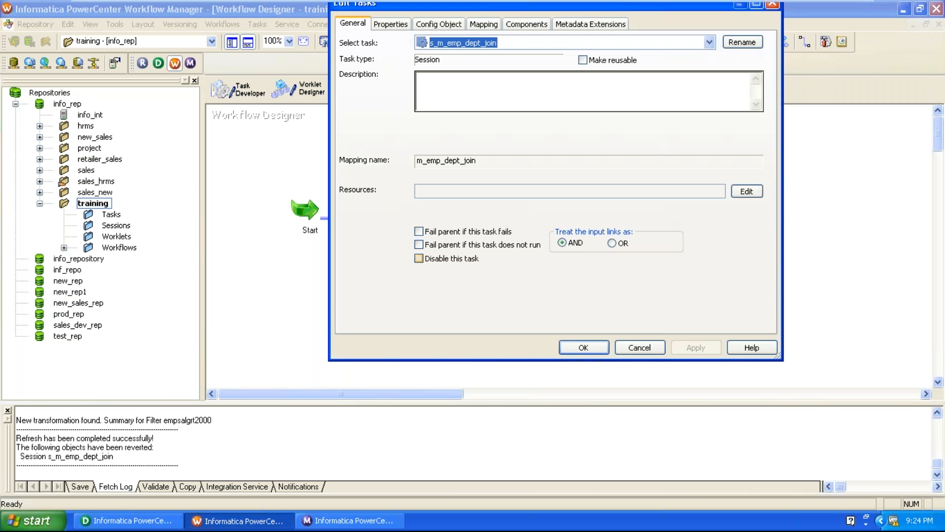
pyautogui.click(482, 23)
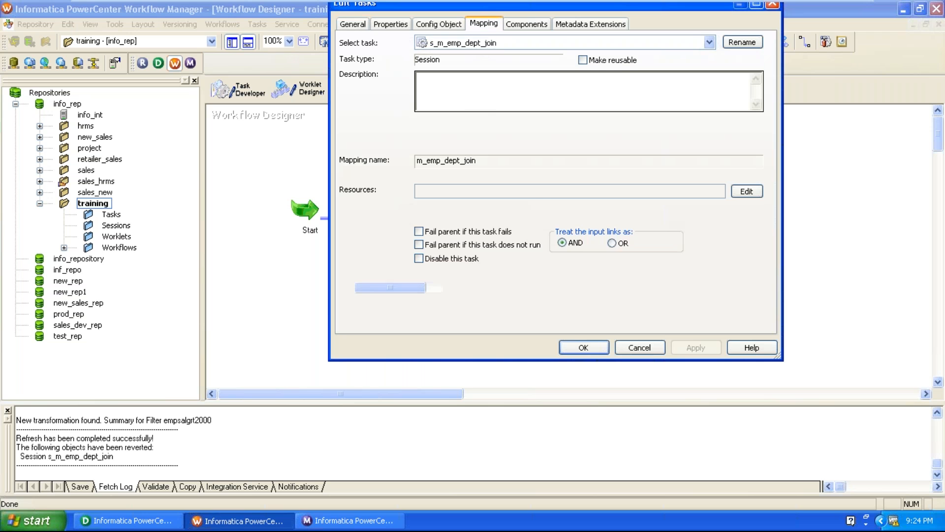
pyautogui.click(400, 177)
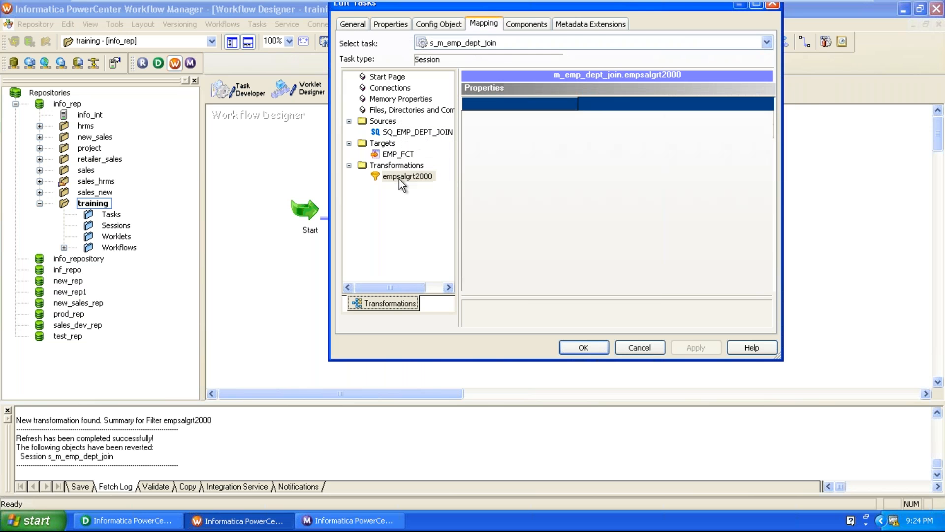
pyautogui.click(692, 117)
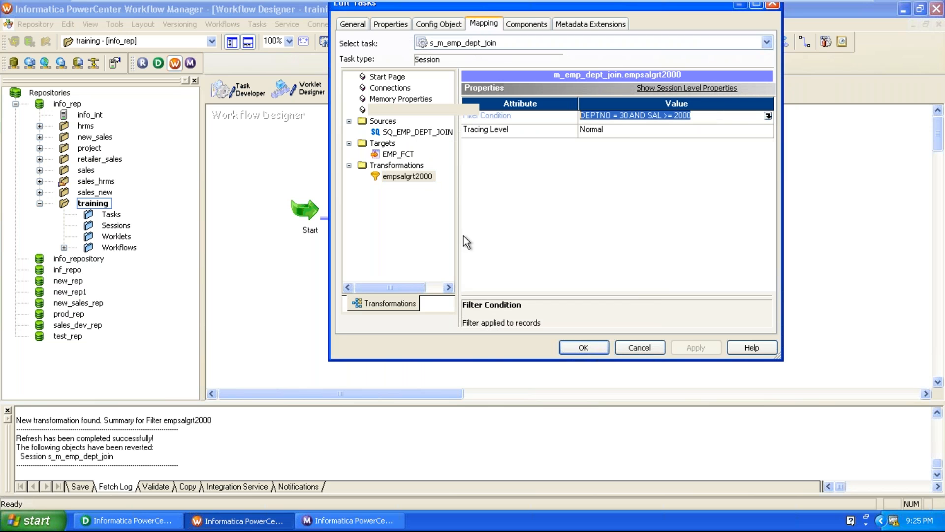
pyautogui.click(583, 347)
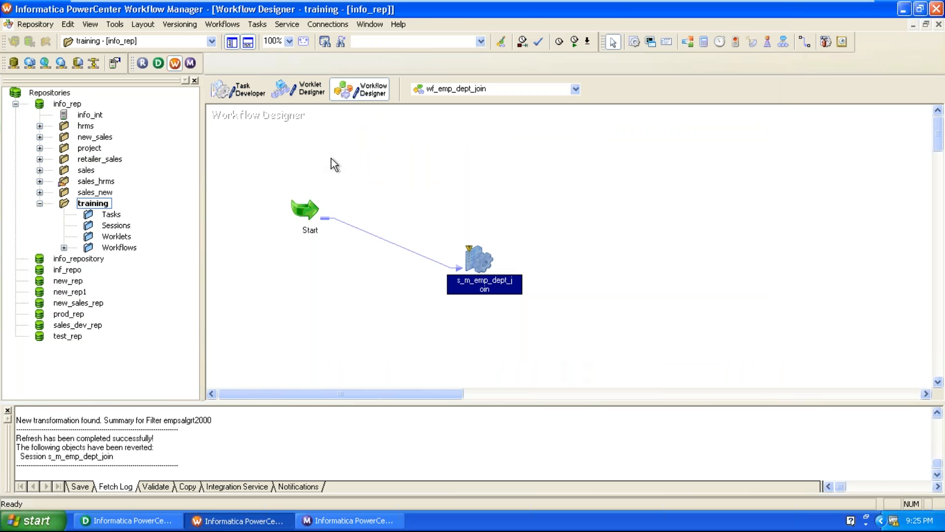
# Step: Validate and save wf_emp_dept_join, then switch to Workflow Monitor
pyautogui.click(218, 22)
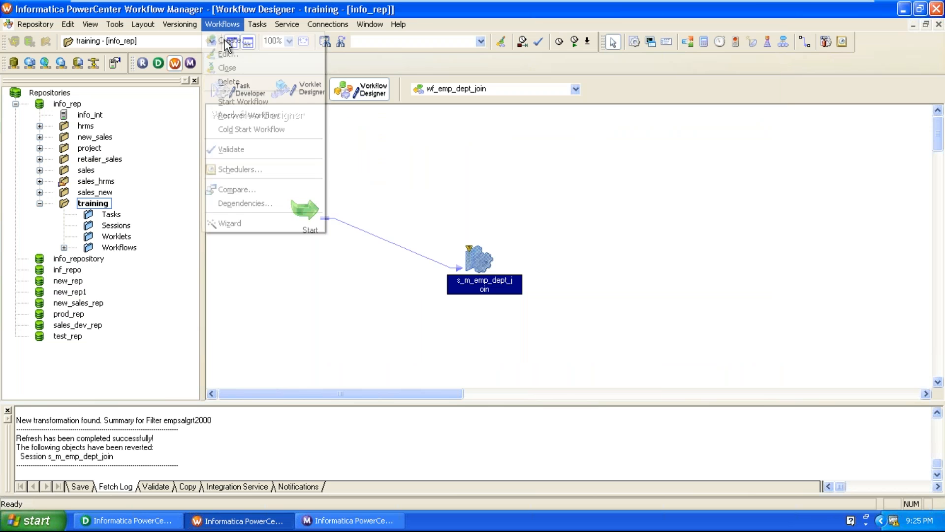
pyautogui.click(224, 148)
pyautogui.click(23, 25)
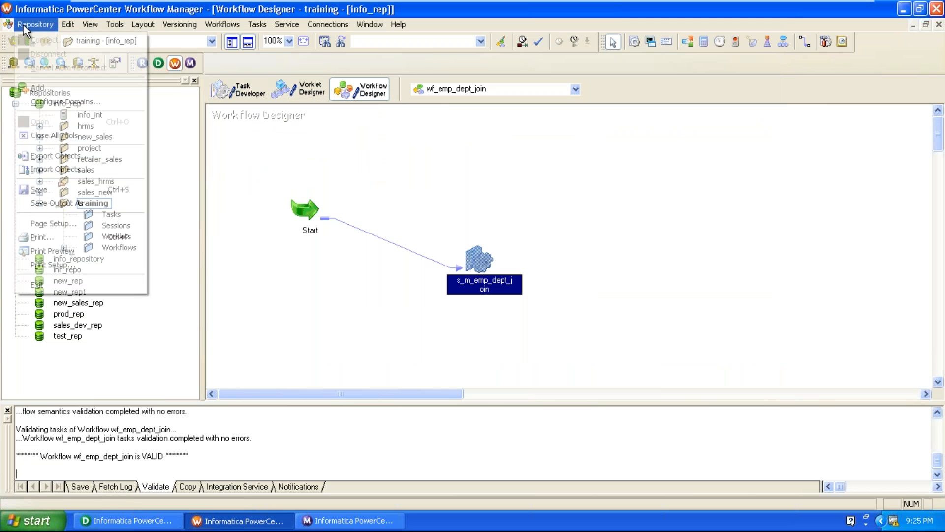
pyautogui.click(58, 190)
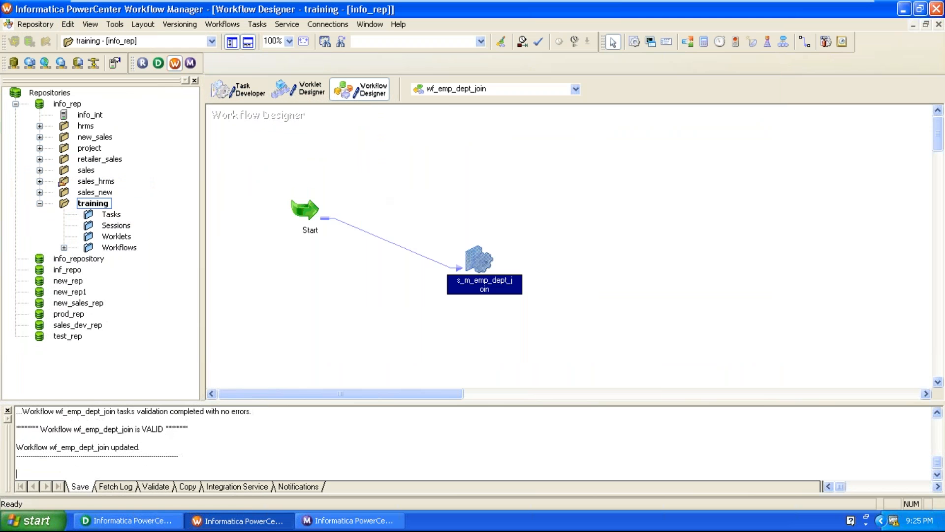
pyautogui.click(379, 521)
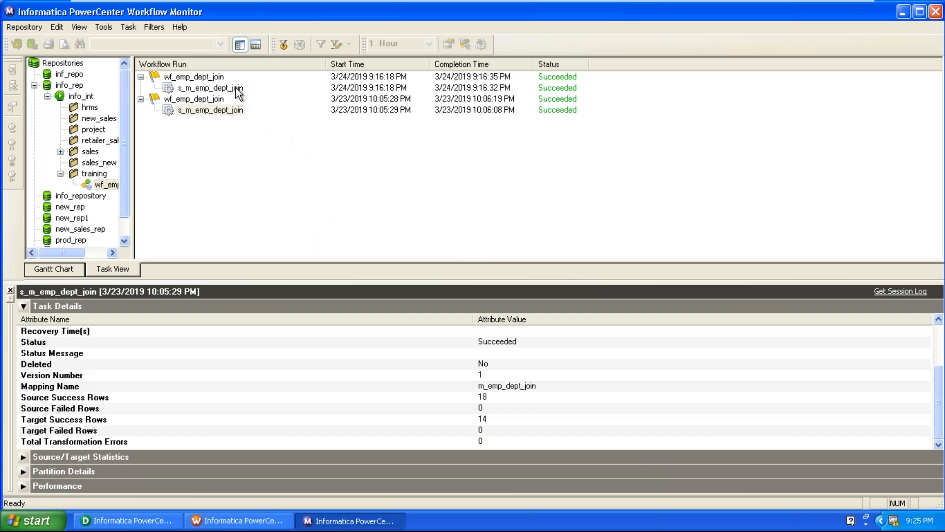
# Step: Open the run properties of the latest s_m_emp_dept_join session run
pyautogui.rightClick(236, 89)
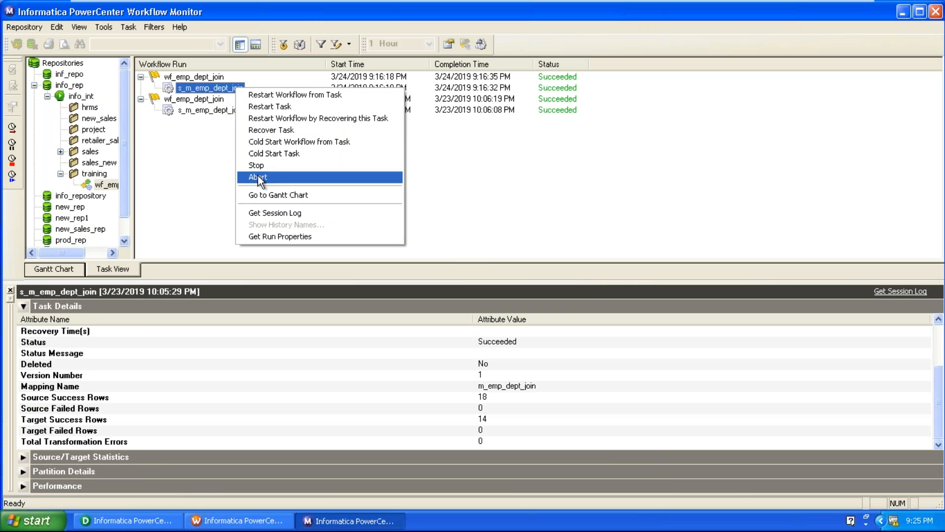
pyautogui.press('Escape')
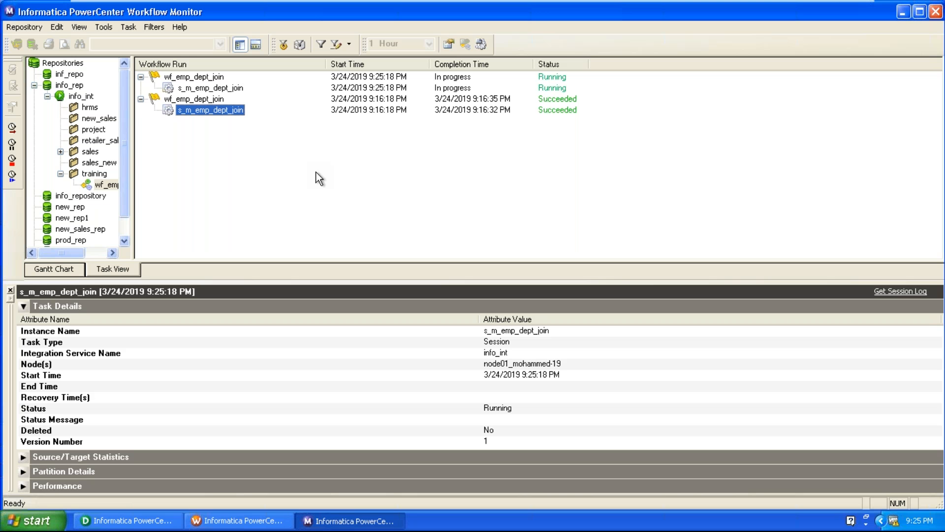
pyautogui.rightClick(230, 91)
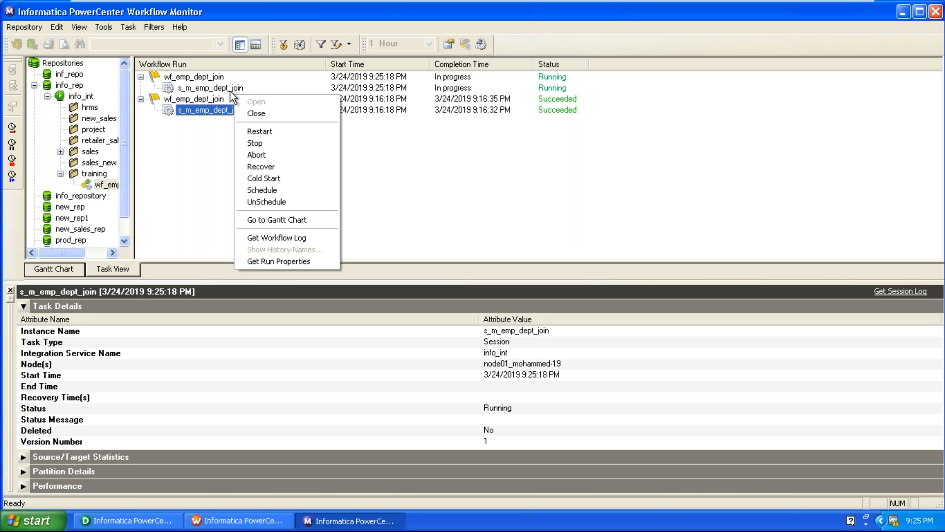
pyautogui.click(256, 238)
pyautogui.click(436, 386)
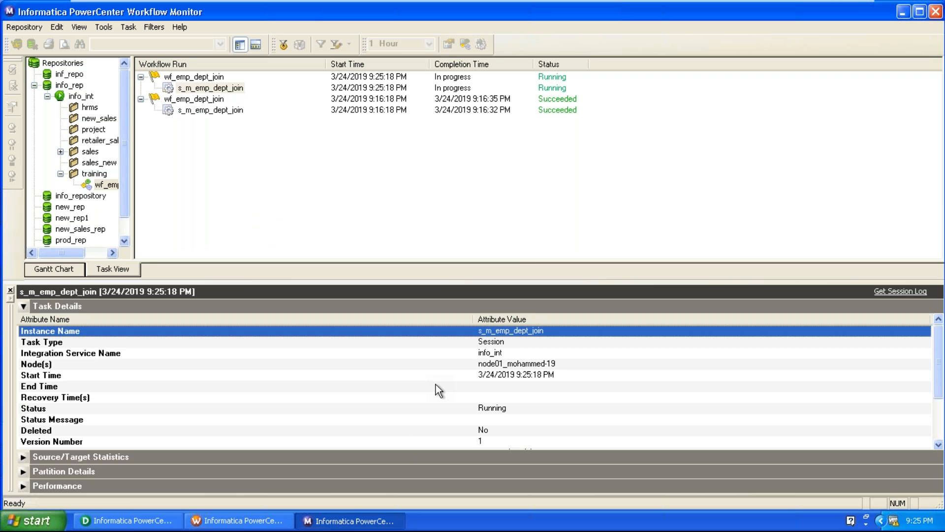
# Step: Confirm 14 source success rows and 4 target success rows, then return to Designer
pyautogui.scroll(-2, 436, 384)
pyautogui.scroll(-1, 436, 390)
pyautogui.scroll(-2, 437, 389)
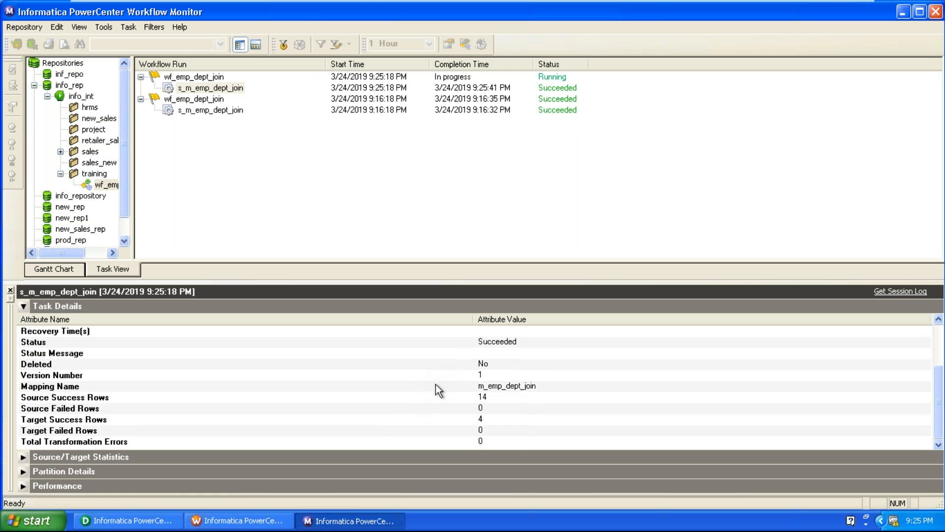
pyautogui.click(472, 398)
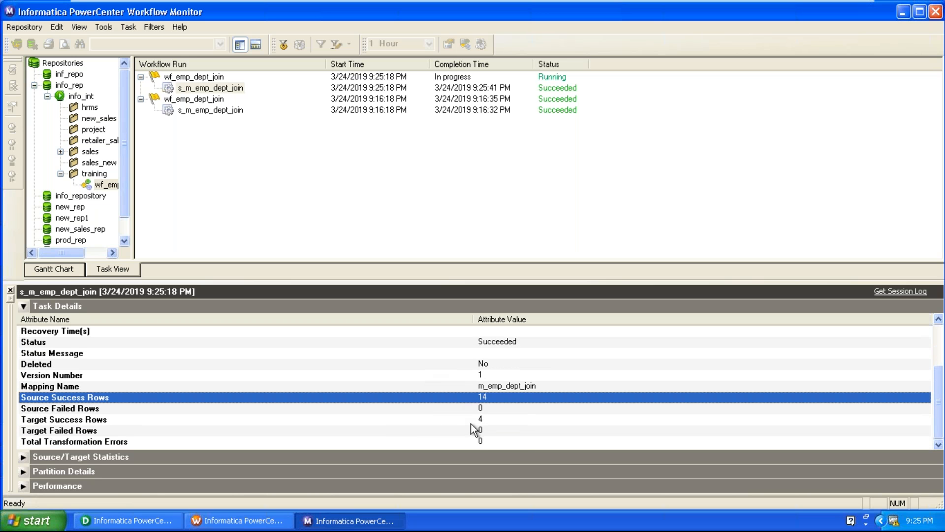
pyautogui.click(471, 419)
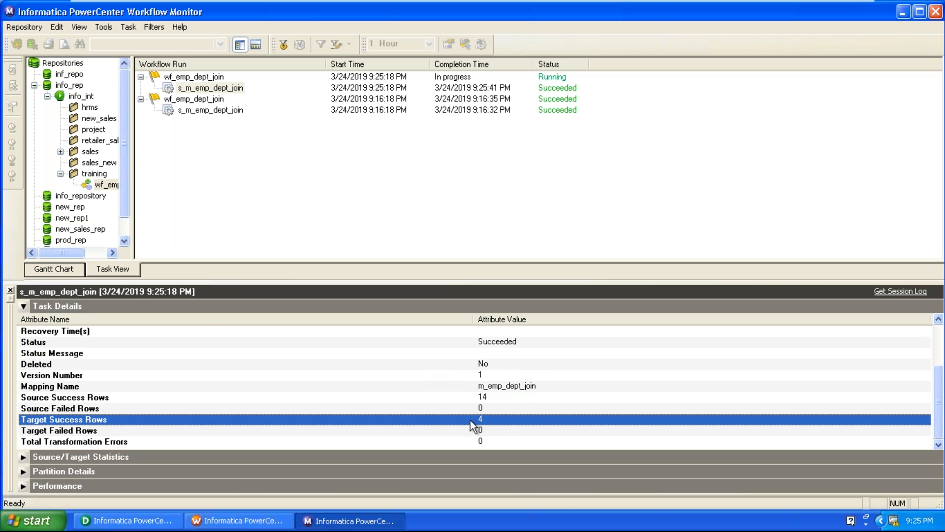
pyautogui.click(155, 516)
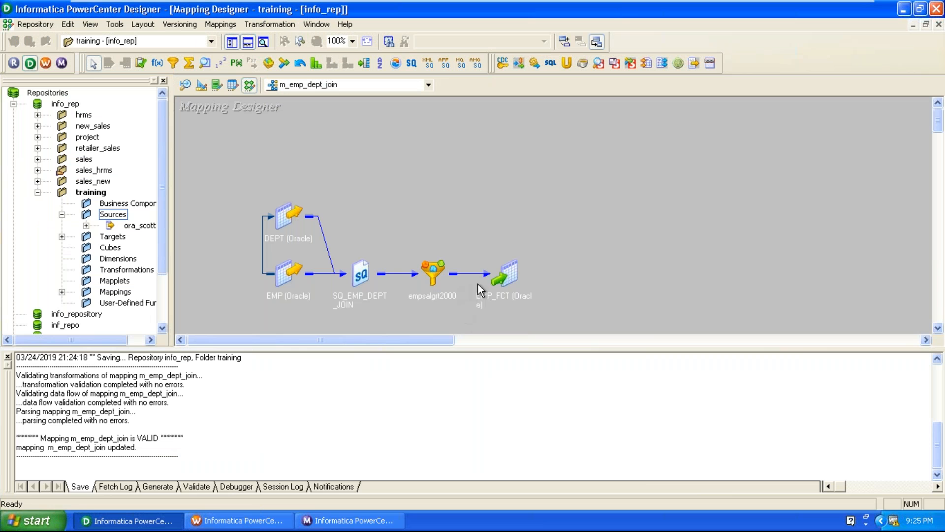
pyautogui.rightClick(505, 278)
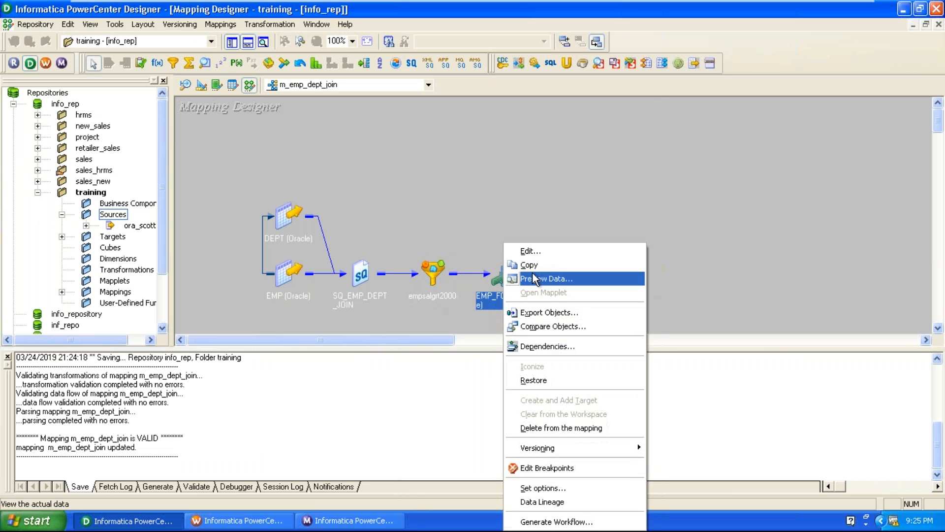
pyautogui.click(530, 250)
pyautogui.click(432, 131)
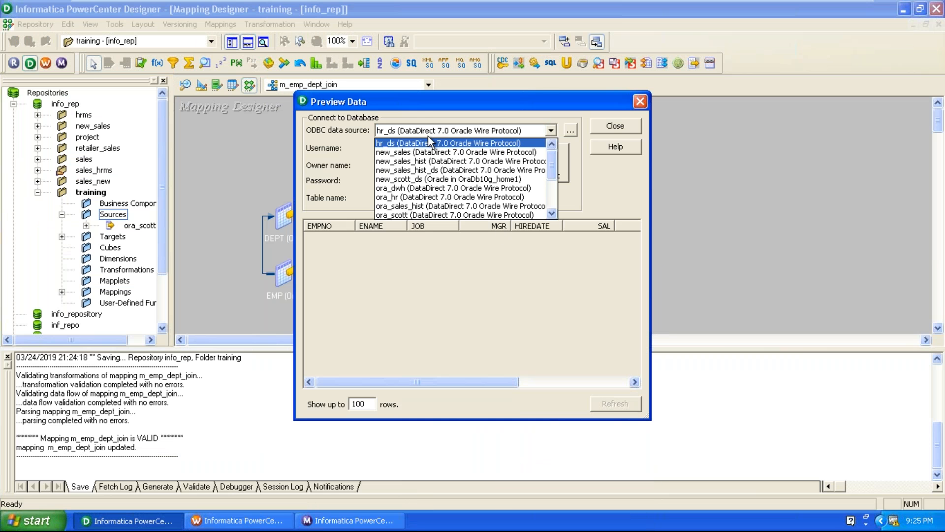
pyautogui.click(429, 188)
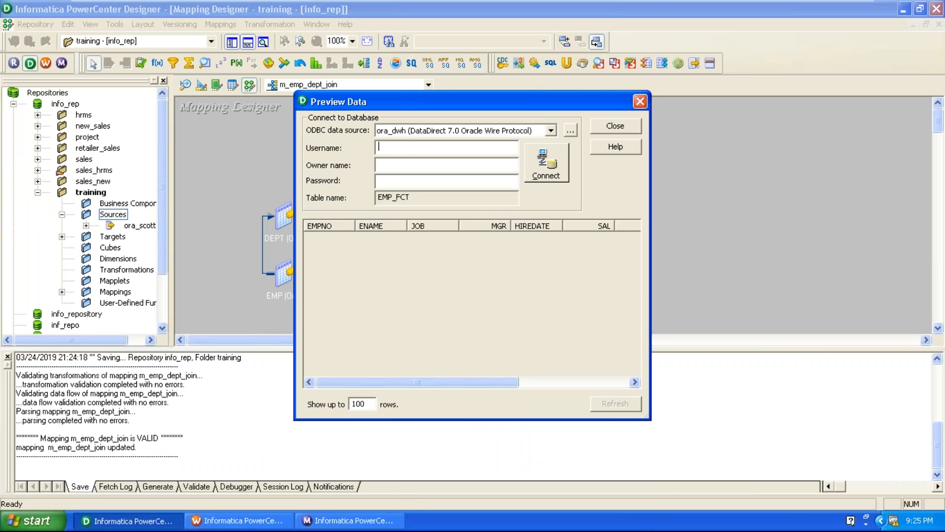
pyautogui.write('dwh')
pyautogui.press('Tab')
pyautogui.press('Tab')
pyautogui.write('dwh')
pyautogui.click(538, 180)
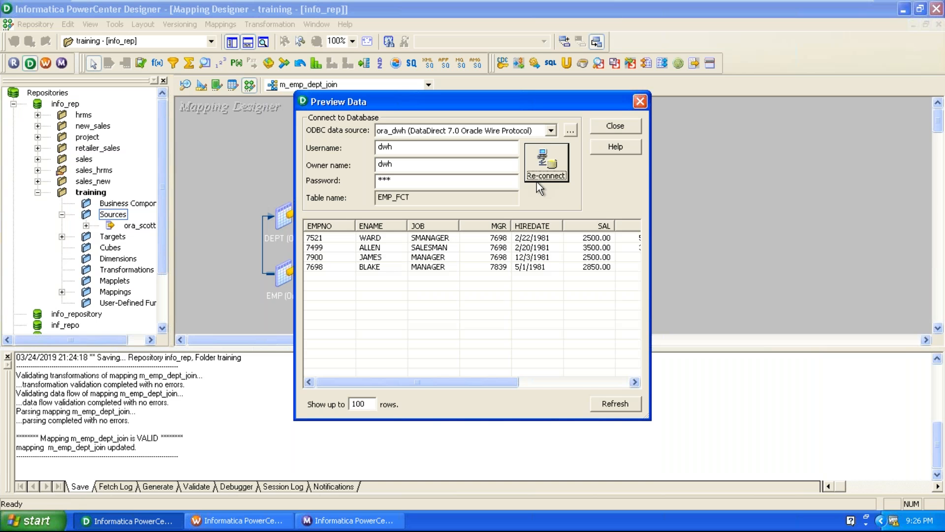
pyautogui.moveTo(424, 382); pyautogui.dragTo(581, 381)
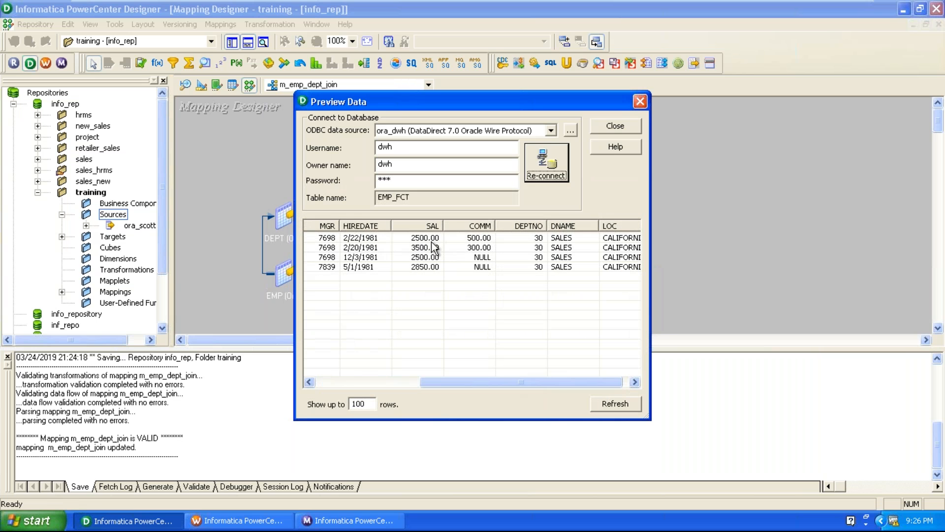
pyautogui.click(434, 238)
pyautogui.click(434, 247)
pyautogui.click(435, 266)
pyautogui.click(435, 257)
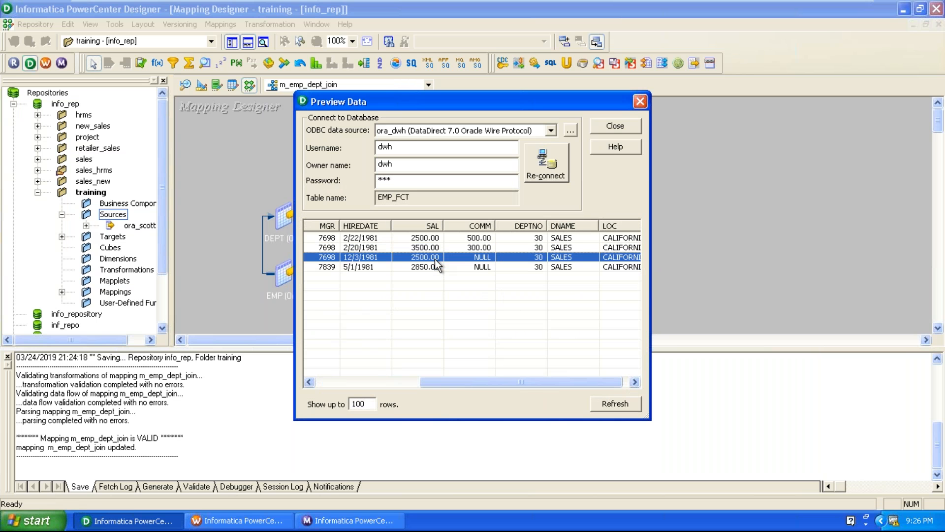
pyautogui.moveTo(486, 386); pyautogui.dragTo(530, 387)
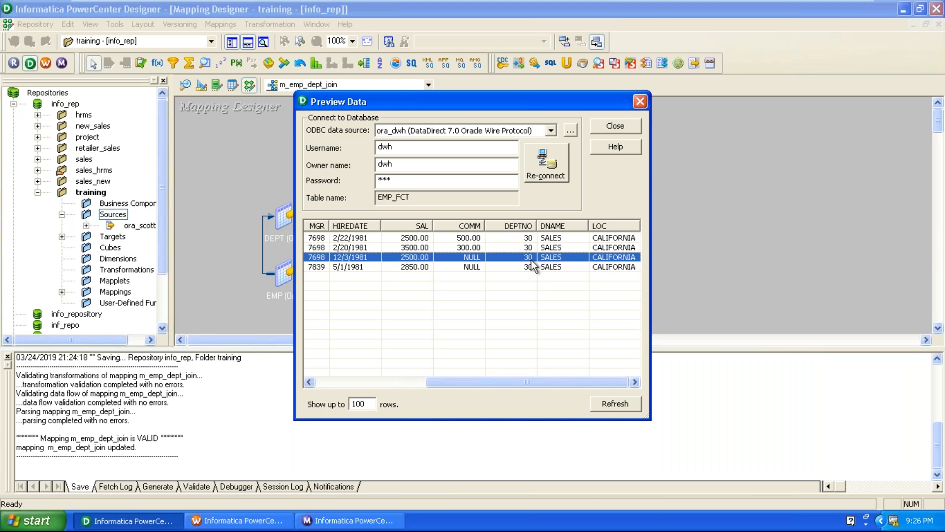
pyautogui.click(639, 102)
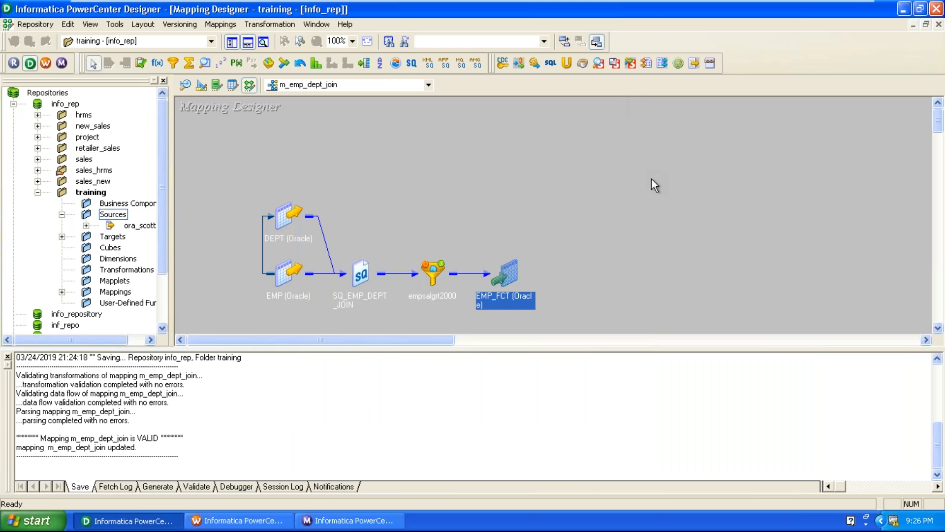
pyautogui.click(652, 179)
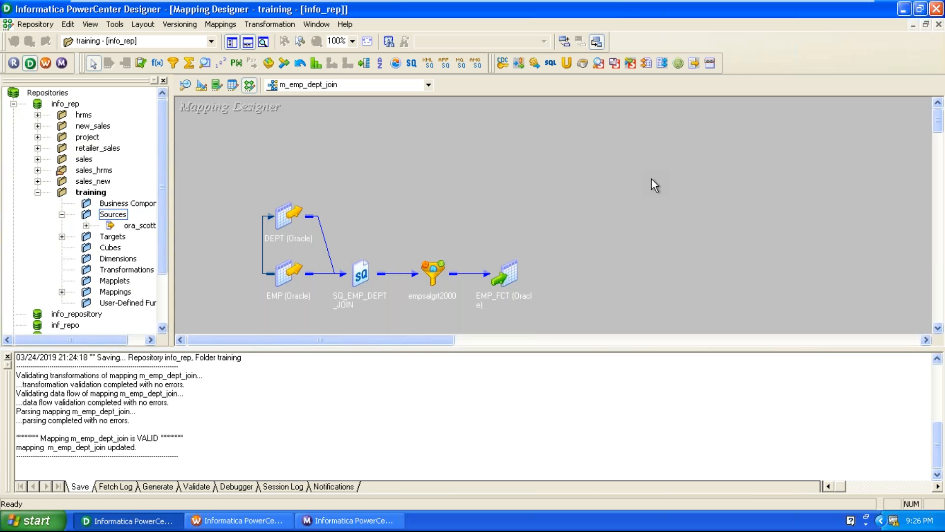
pyautogui.scroll(-5, 651, 179)
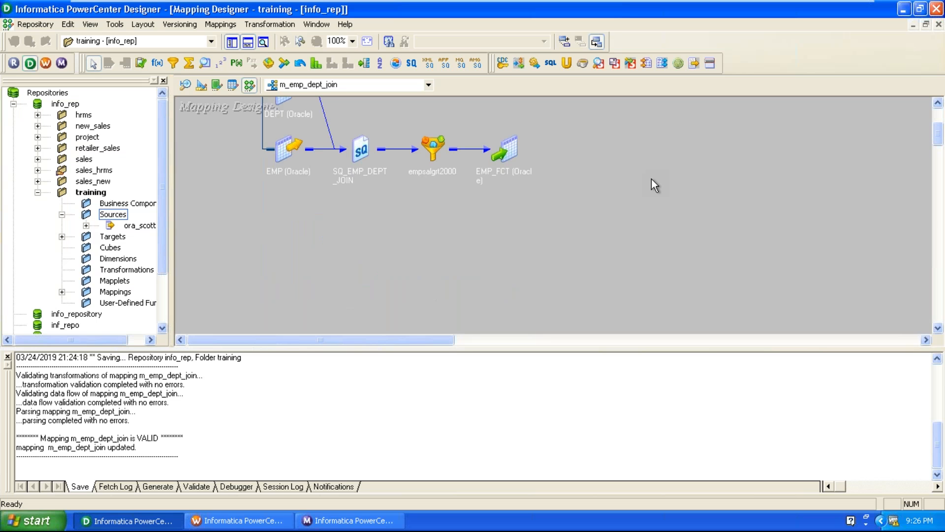
pyautogui.scroll(3, 651, 178)
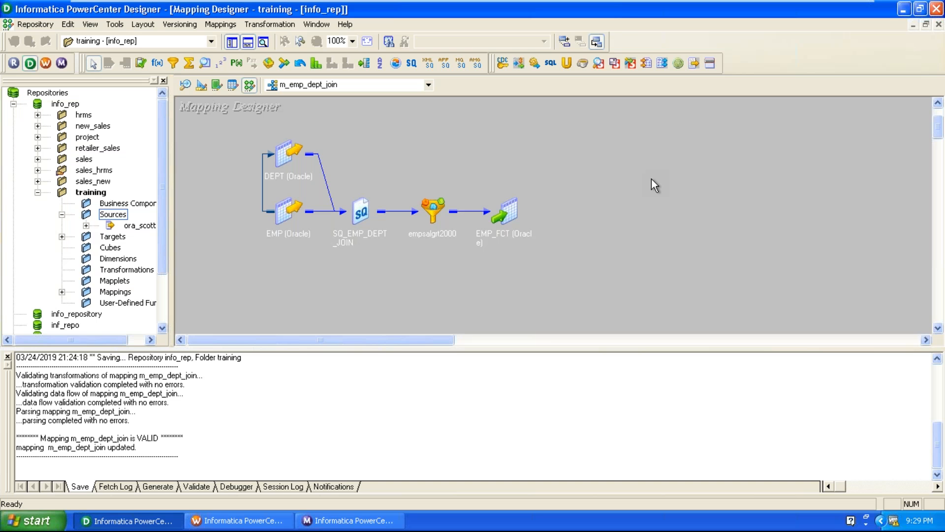
# Step: Expand EMP_FCT and empsalgrt2000 into full column tables and move them upward
pyautogui.doubleClick(519, 199)
pyautogui.moveTo(518, 199); pyautogui.dragTo(635, 133)
pyautogui.doubleClick(441, 207)
pyautogui.moveTo(442, 207); pyautogui.dragTo(457, 131)
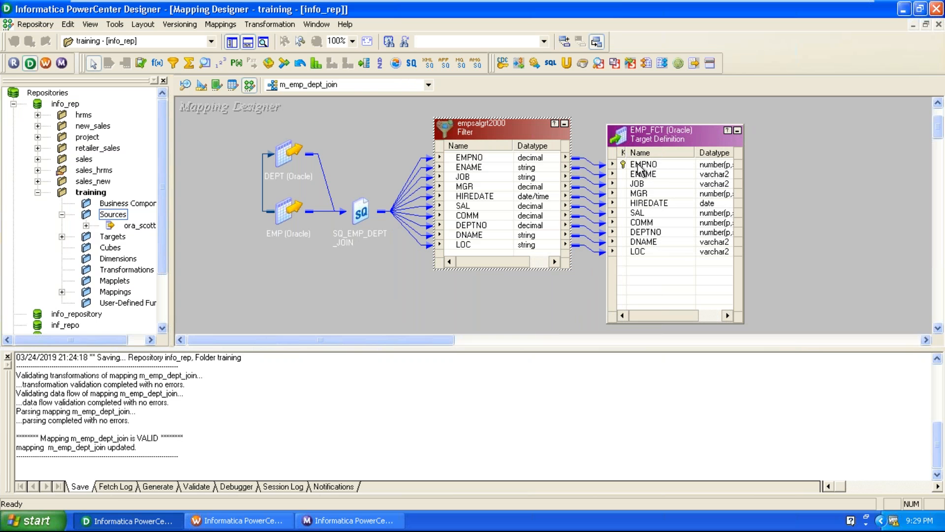
pyautogui.moveTo(664, 140); pyautogui.dragTo(764, 107)
pyautogui.moveTo(469, 115); pyautogui.dragTo(493, 103)
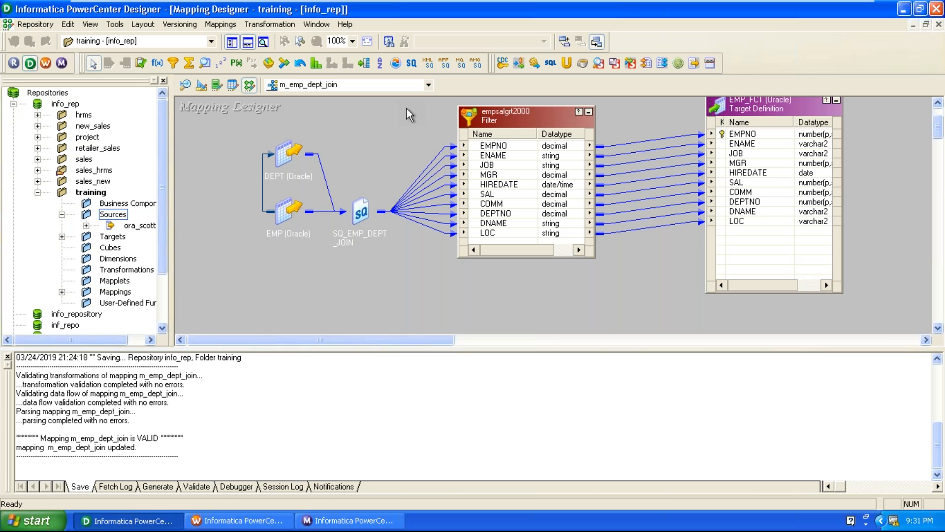
# Step: Fine-tune the EMP_FCT and filter table positions so their links line up
pyautogui.click(779, 104)
pyautogui.moveTo(779, 104); pyautogui.dragTo(793, 119)
pyautogui.moveTo(521, 186); pyautogui.dragTo(543, 149)
pyautogui.click(450, 104)
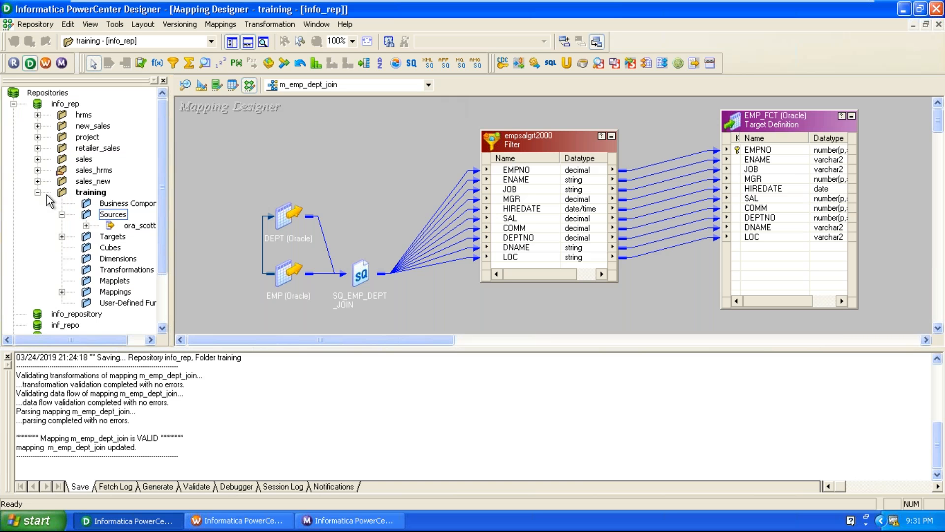
# Step: Collapse the info_rep folders, then raise the empsalgrt2000 filter and shift EMP_FCT further right
pyautogui.click(13, 104)
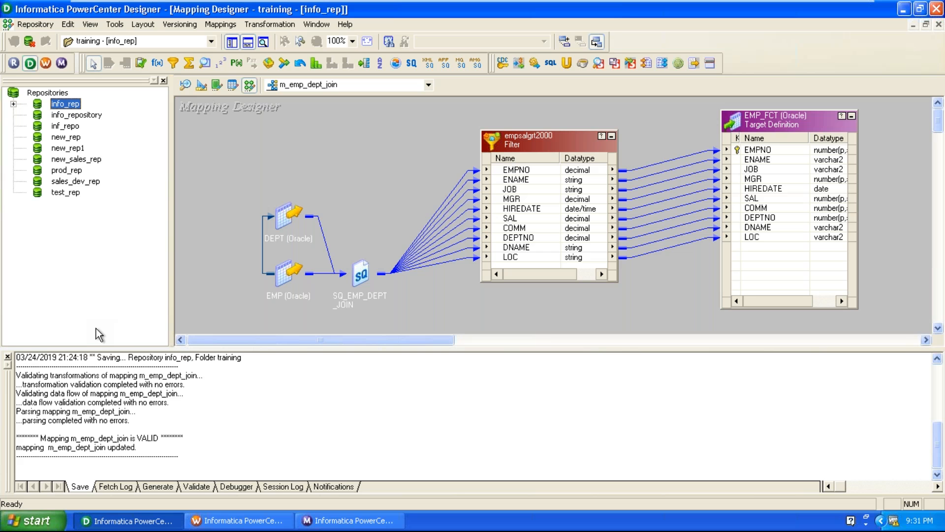
pyautogui.click(297, 169)
pyautogui.moveTo(533, 147); pyautogui.dragTo(535, 142)
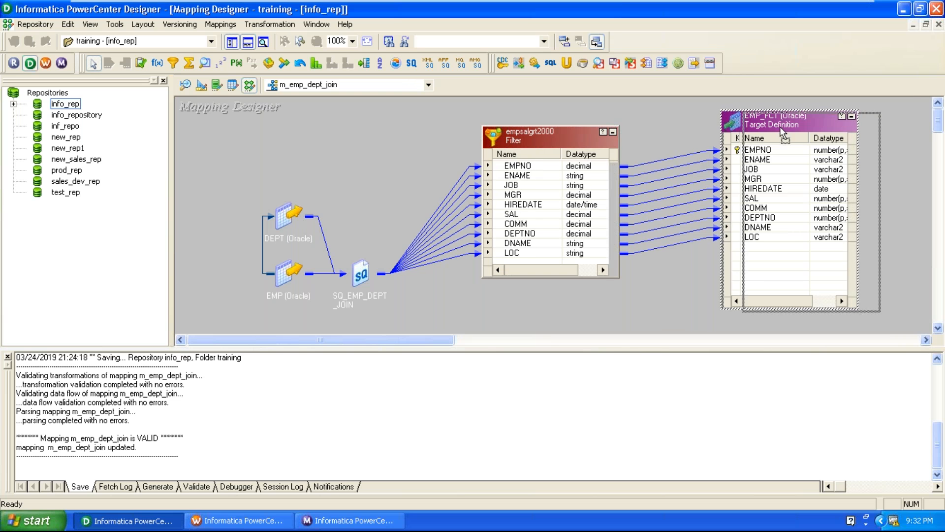
pyautogui.moveTo(779, 126); pyautogui.dragTo(809, 129)
pyautogui.moveTo(556, 142); pyautogui.dragTo(556, 134)
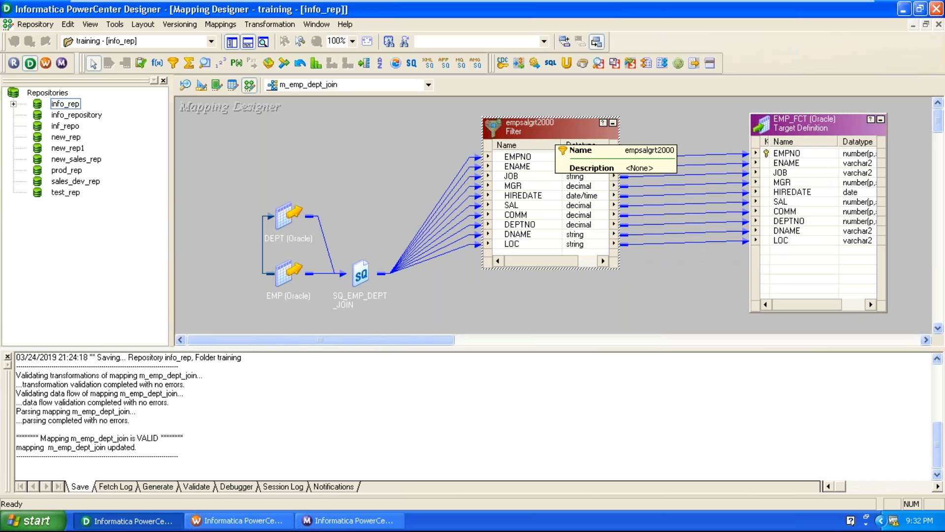
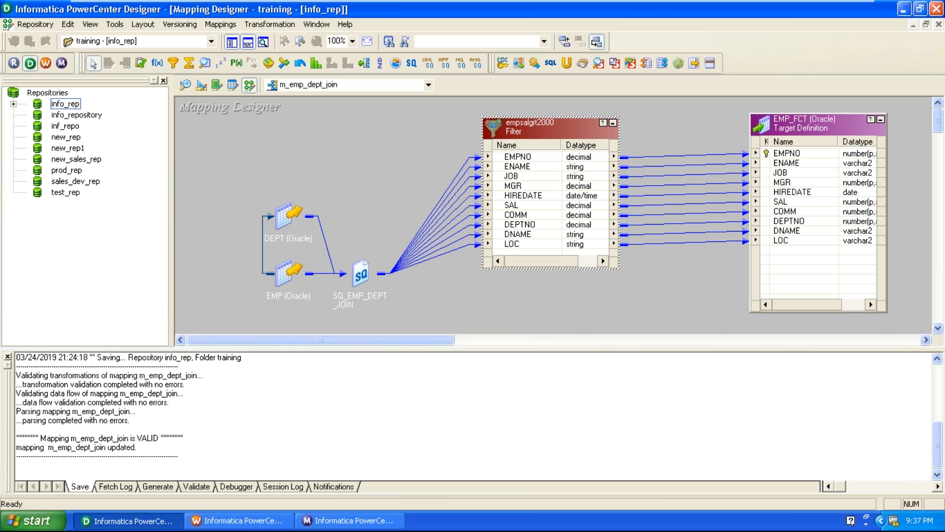
# Step: Shift the EMP_FCT target and the empsalgrt2000 Filter to the right
pyautogui.click(673, 122)
pyautogui.moveTo(777, 128); pyautogui.dragTo(809, 119)
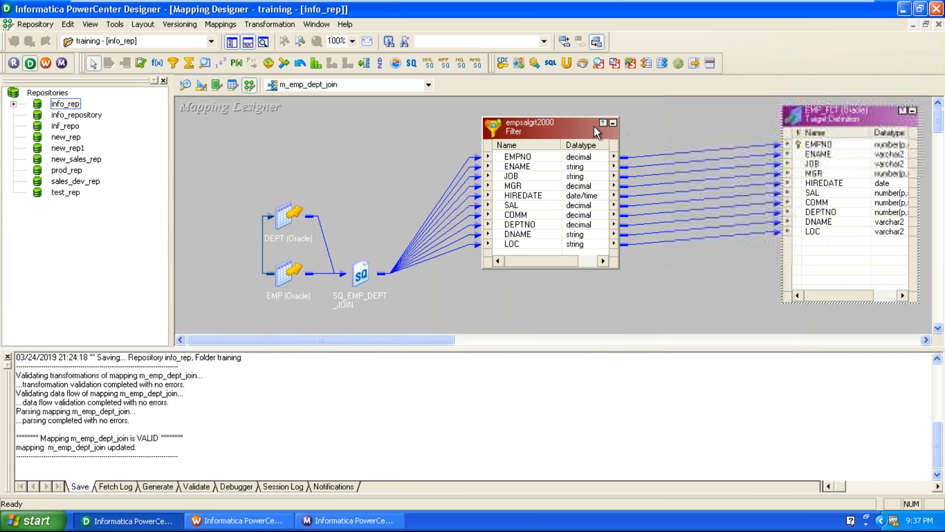
pyautogui.moveTo(587, 137); pyautogui.dragTo(675, 150)
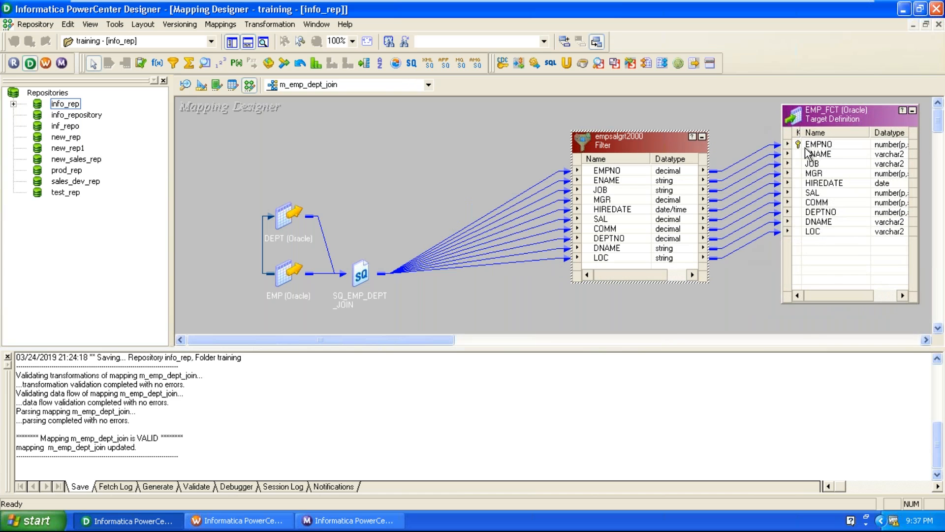
pyautogui.moveTo(813, 120); pyautogui.dragTo(834, 153)
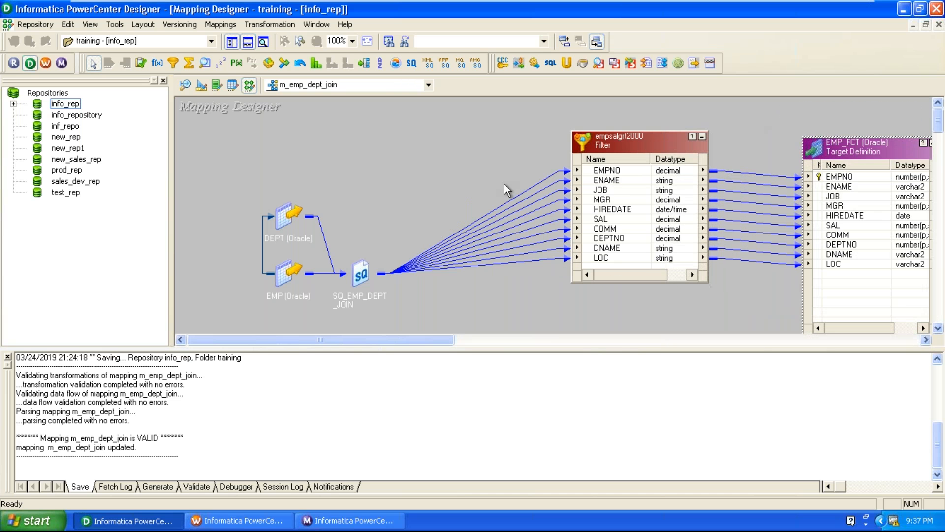
# Step: Expand SQ_EMP_DEPT_JOIN, place it between the sources and Filter, and straighten the links
pyautogui.doubleClick(361, 274)
pyautogui.moveTo(374, 274); pyautogui.dragTo(387, 152)
pyautogui.moveTo(587, 180); pyautogui.dragTo(606, 194)
pyautogui.moveTo(813, 147); pyautogui.dragTo(835, 141)
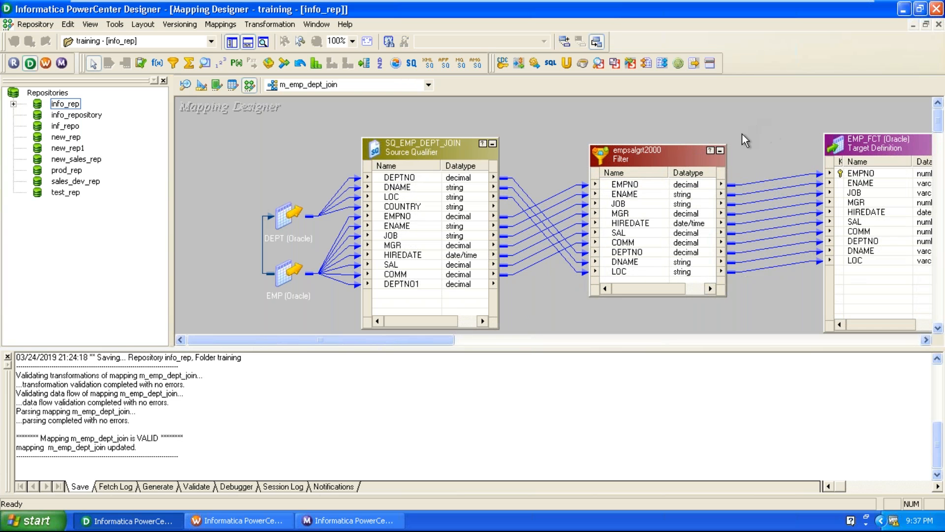
pyautogui.moveTo(625, 158); pyautogui.dragTo(632, 154)
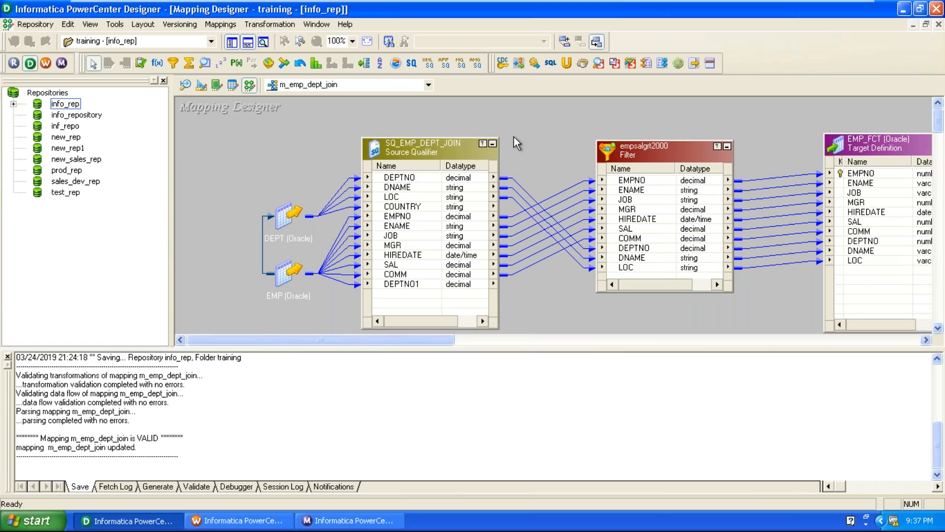
pyautogui.moveTo(417, 153); pyautogui.dragTo(427, 145)
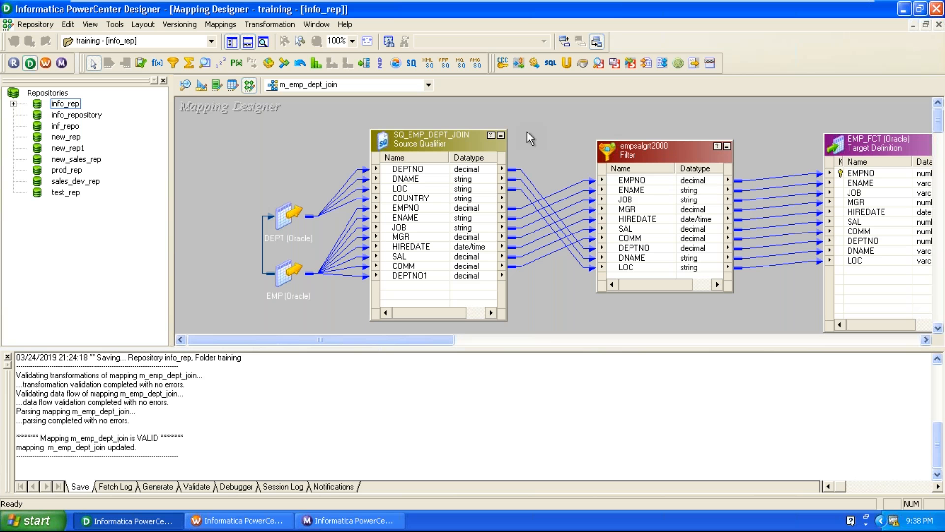
pyautogui.moveTo(426, 141); pyautogui.dragTo(449, 136)
pyautogui.moveTo(845, 166); pyautogui.dragTo(858, 159)
pyautogui.moveTo(673, 146); pyautogui.dragTo(674, 141)
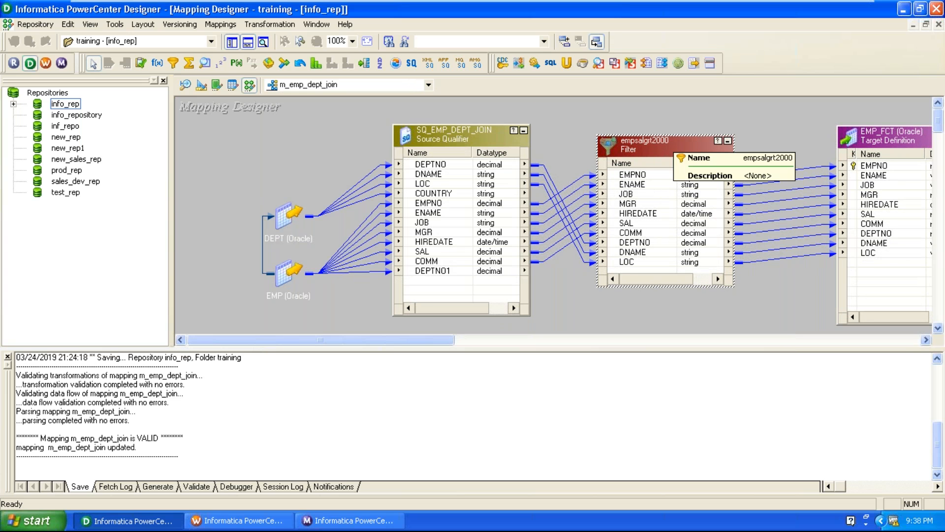
# Step: Delete the empsalgrt2000 Filter and reposition the EMP_FCT target
pyautogui.press('Delete')
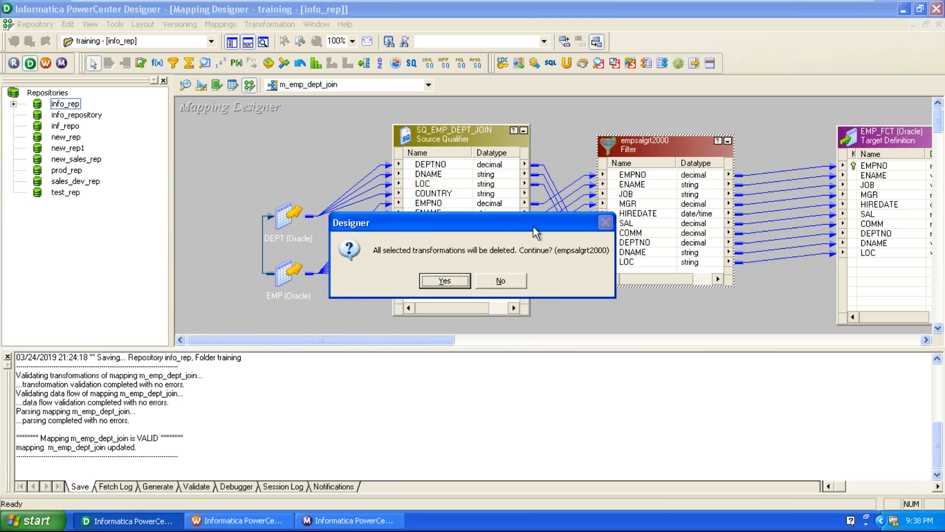
pyautogui.click(466, 279)
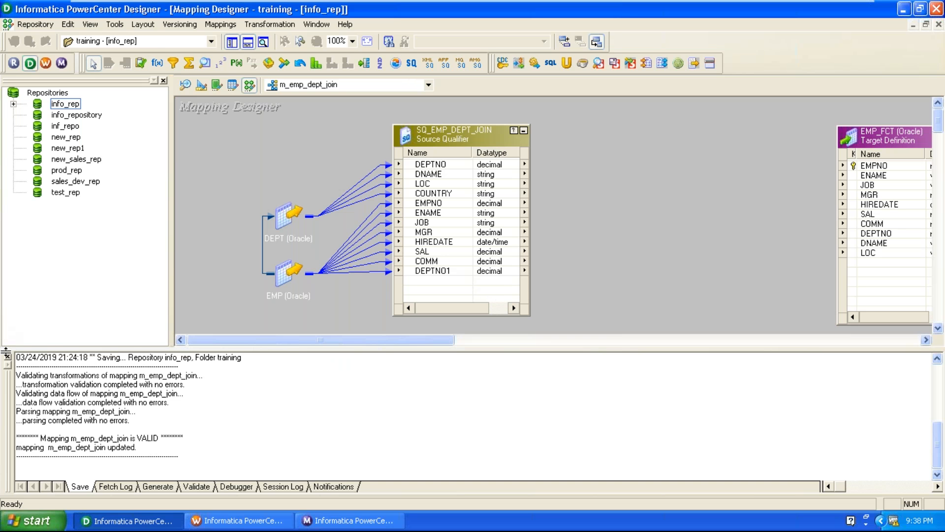
pyautogui.click(6, 356)
pyautogui.moveTo(881, 136); pyautogui.dragTo(767, 130)
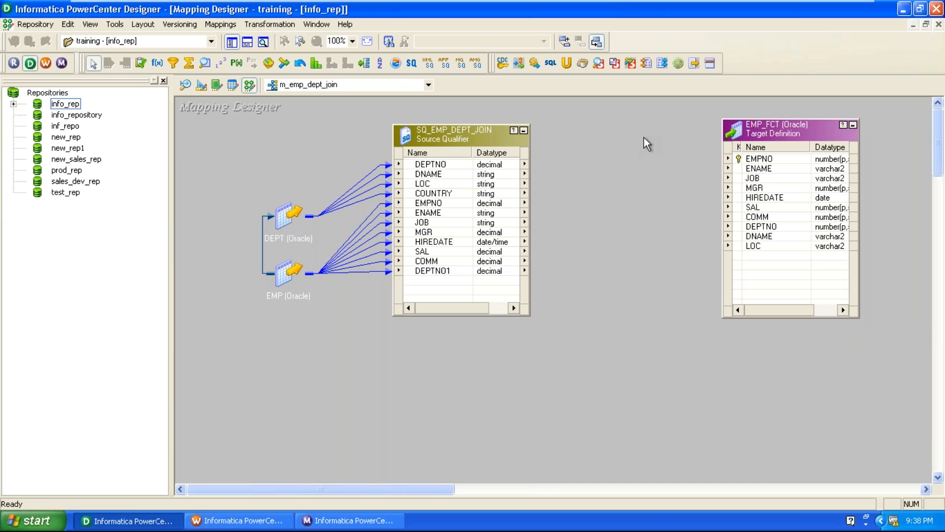
pyautogui.moveTo(783, 132); pyautogui.dragTo(817, 124)
# Step: Expand info_rep > training > Targets and switch to the Target Designer workspace
pyautogui.click(14, 104)
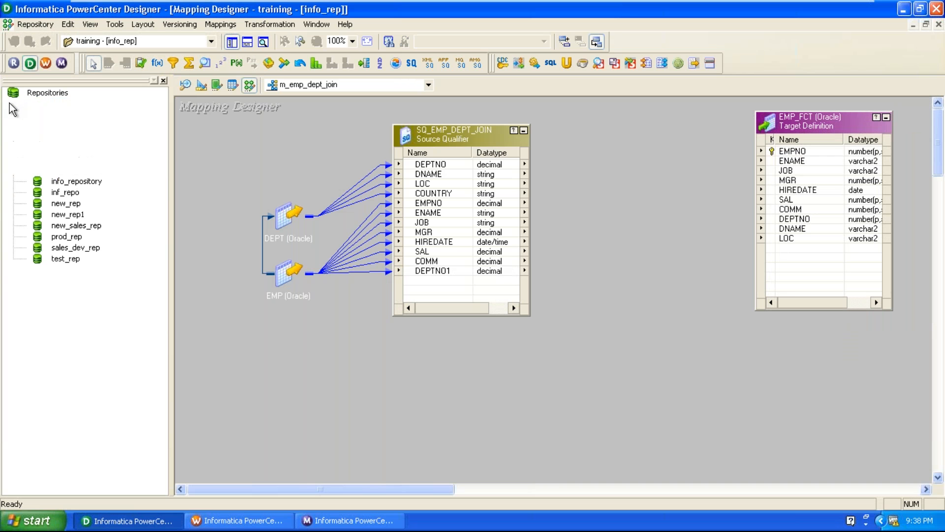
pyautogui.click(38, 192)
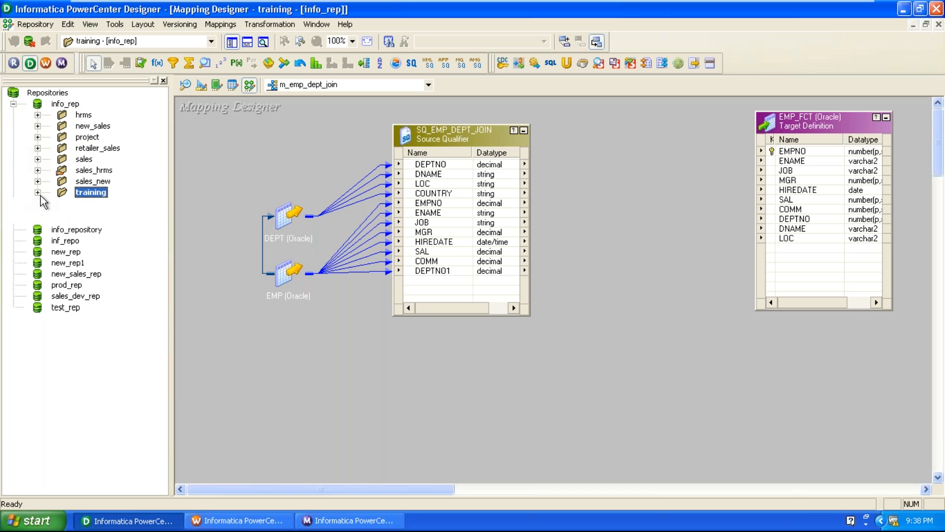
pyautogui.click(61, 236)
pyautogui.moveTo(148, 247); pyautogui.dragTo(308, 167)
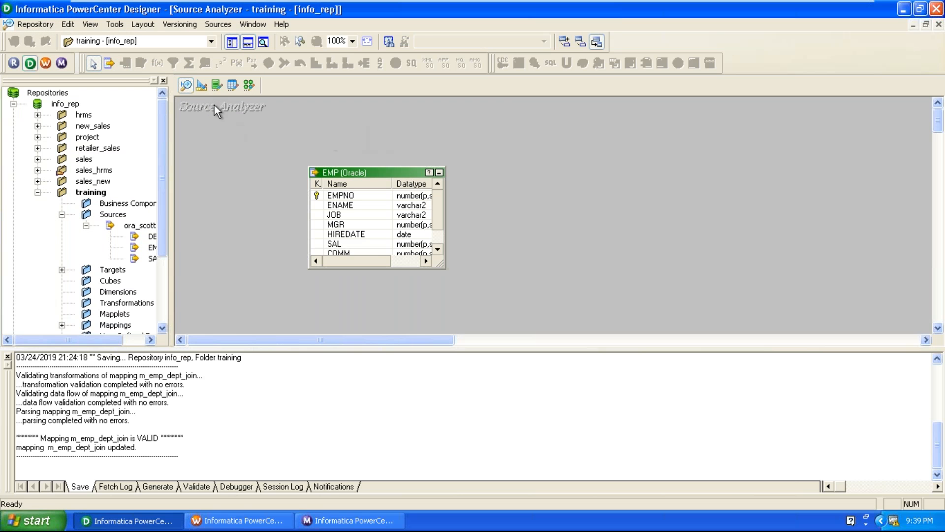
pyautogui.click(201, 86)
pyautogui.rightClick(311, 132)
# Step: Clear the Target Designer workspace and drop EMP_10, EMP_20 and EMP_30 onto it
pyautogui.click(333, 155)
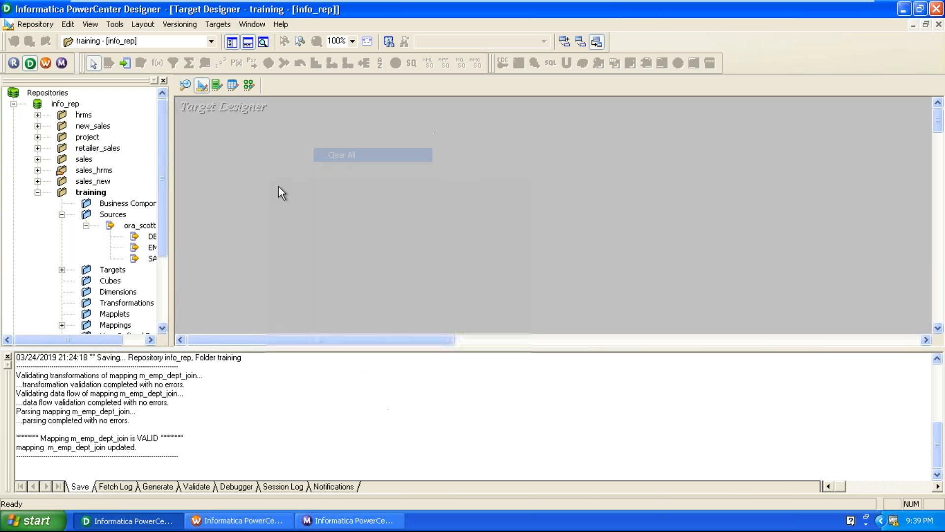
pyautogui.click(87, 226)
pyautogui.click(61, 237)
pyautogui.click(138, 281)
pyautogui.keyDown('shift'); pyautogui.click(134, 258); pyautogui.keyUp('shift')
pyautogui.moveTo(134, 257); pyautogui.dragTo(339, 169)
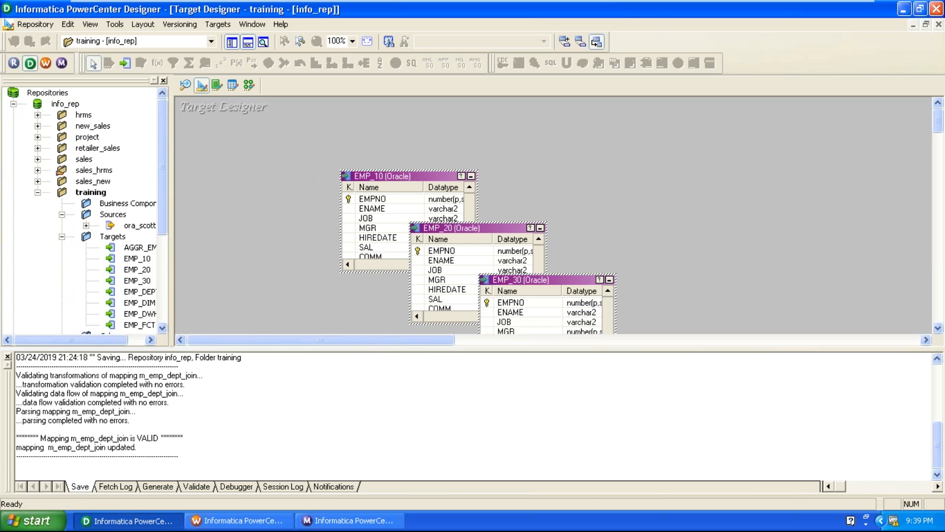
# Step: Spread the three targets across the canvas and return to the Mapping Designer
pyautogui.click(578, 179)
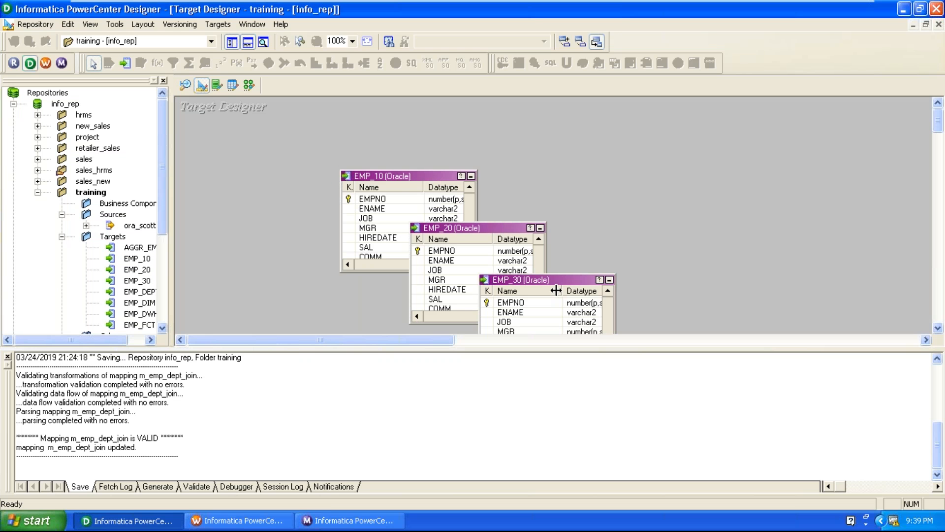
pyautogui.moveTo(555, 282); pyautogui.dragTo(664, 296)
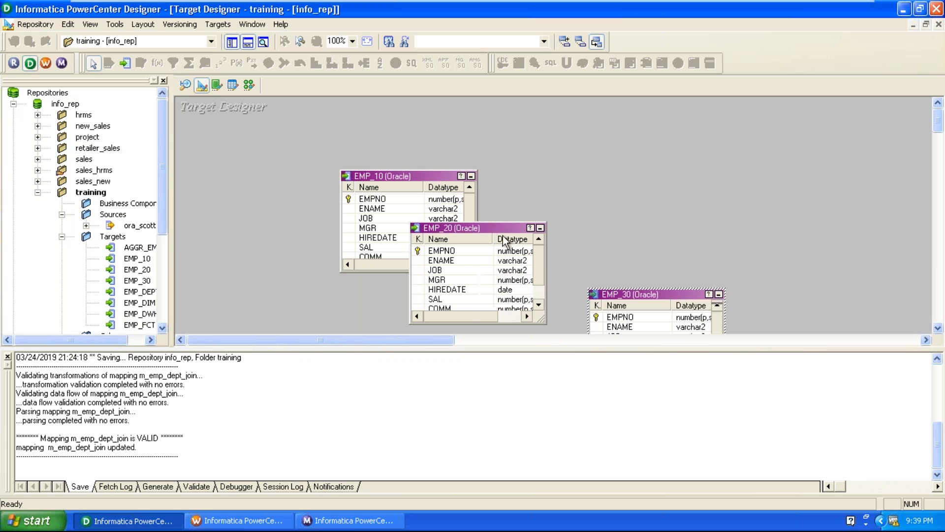
pyautogui.moveTo(498, 227); pyautogui.dragTo(697, 150)
pyautogui.click(400, 182)
pyautogui.moveTo(400, 181); pyautogui.dragTo(460, 123)
pyautogui.moveTo(624, 300); pyautogui.dragTo(659, 326)
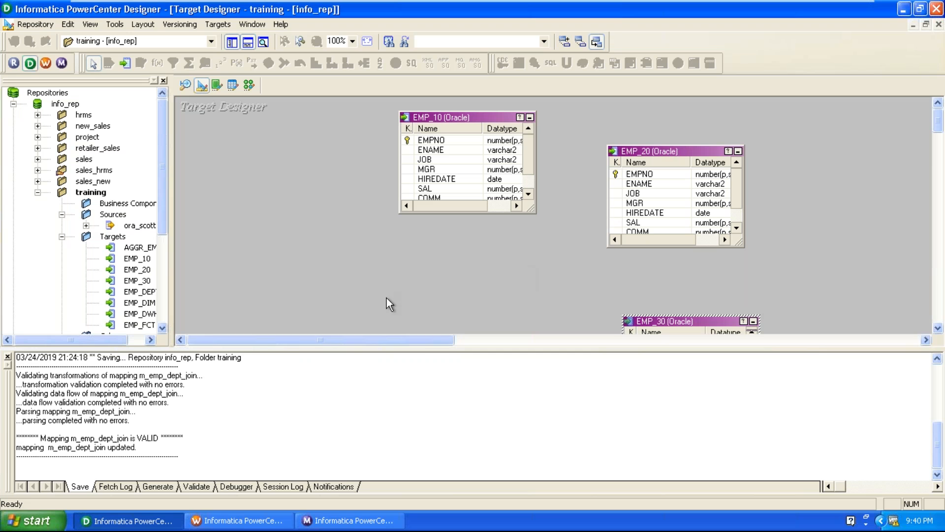
pyautogui.click(8, 356)
pyautogui.click(249, 85)
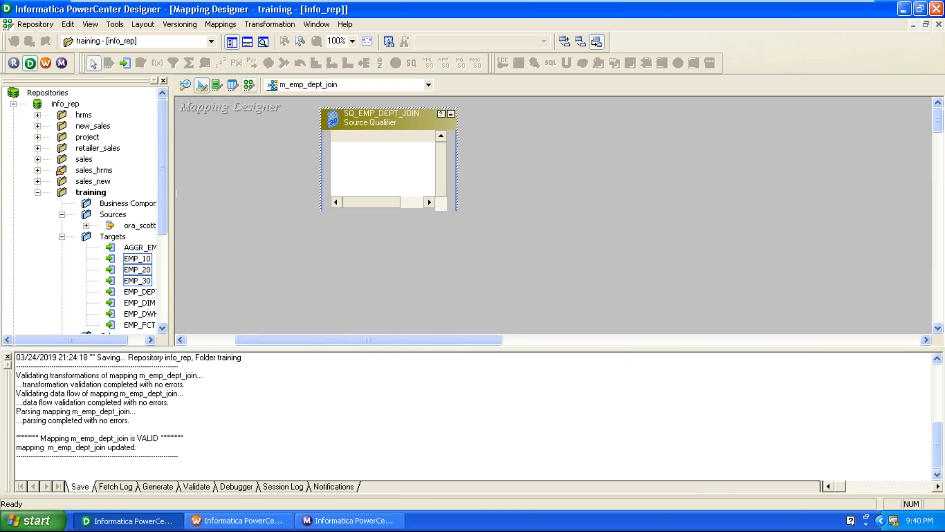
# Step: Create a new mapping named m_emp_router from the Mappings menu
pyautogui.click(220, 24)
pyautogui.click(256, 40)
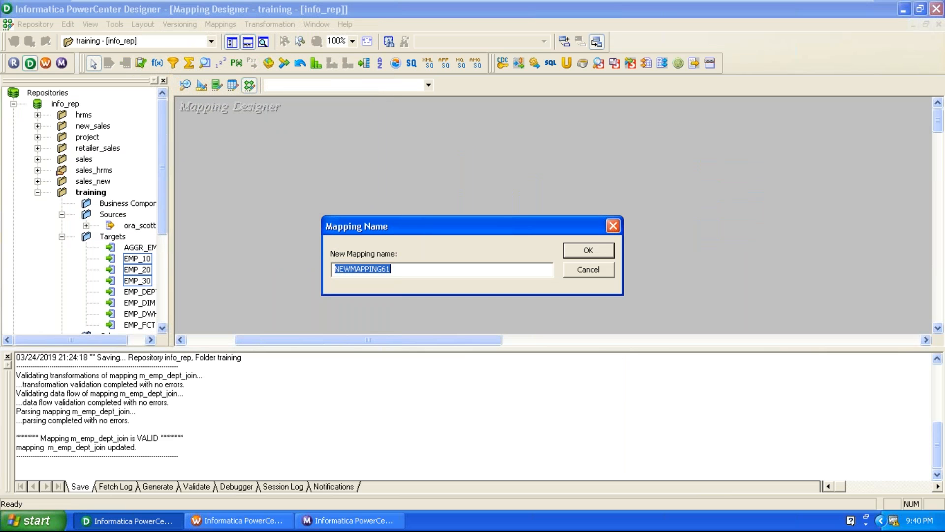
pyautogui.write('m-')
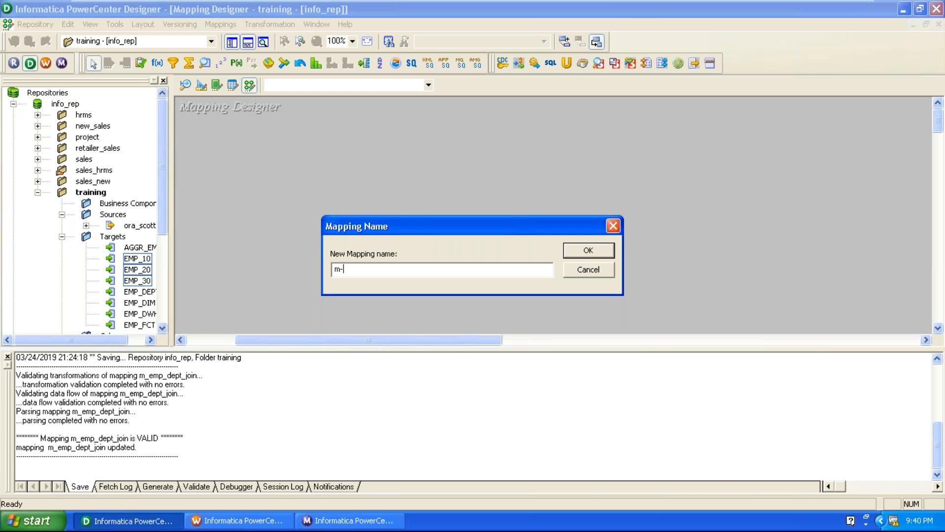
pyautogui.press('BackSpace')
pyautogui.write('_emp_router')
pyautogui.press('Return')
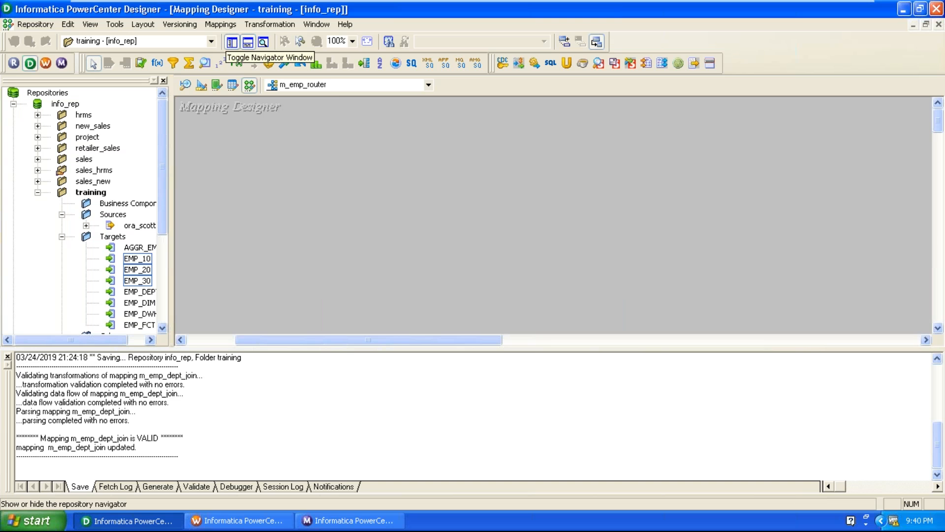
# Step: Add the EMP source from ora_scott and pull SQ_EMP away from it
pyautogui.click(86, 226)
pyautogui.moveTo(152, 247); pyautogui.dragTo(280, 177)
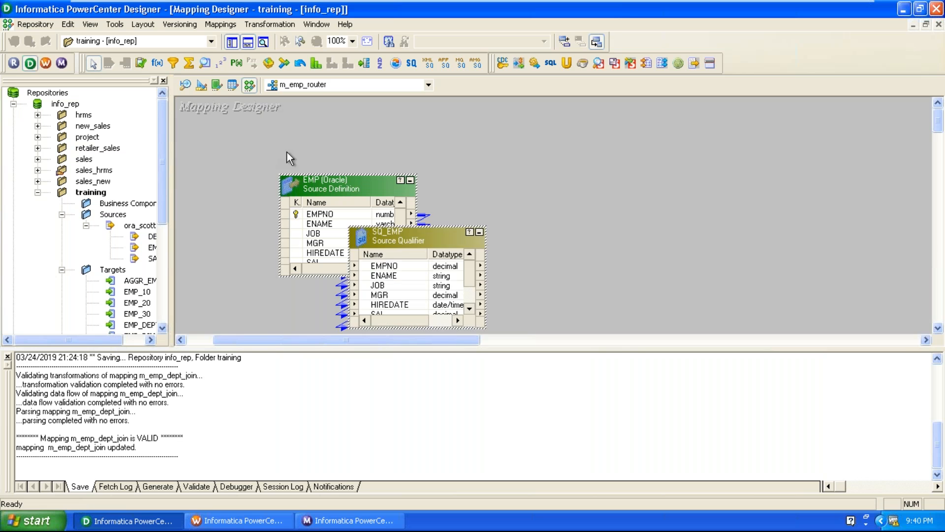
pyautogui.moveTo(394, 235); pyautogui.dragTo(527, 141)
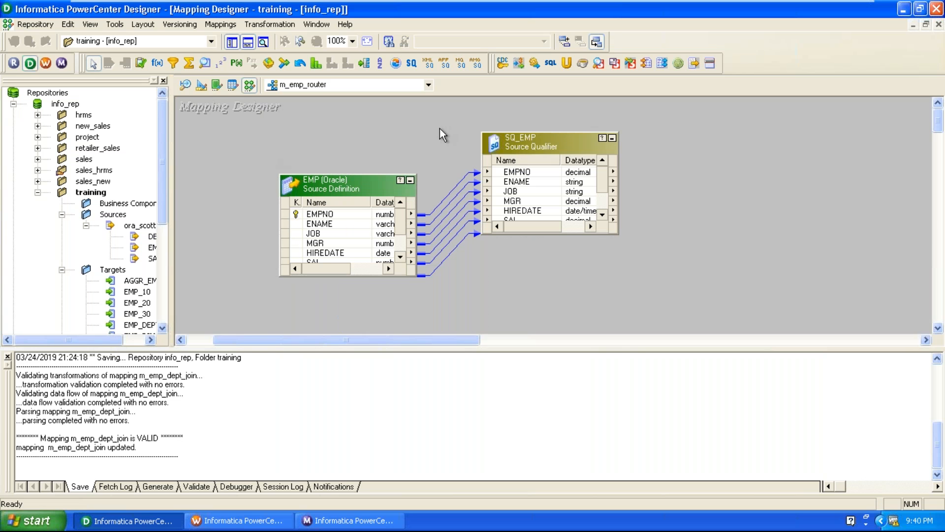
# Step: Add targets EMP_10, EMP_20 and EMP_30, then tuck EMP beside SQ_EMP
pyautogui.click(138, 292)
pyautogui.keyDown('shift'); pyautogui.click(144, 315); pyautogui.keyUp('shift')
pyautogui.moveTo(148, 320); pyautogui.dragTo(734, 118)
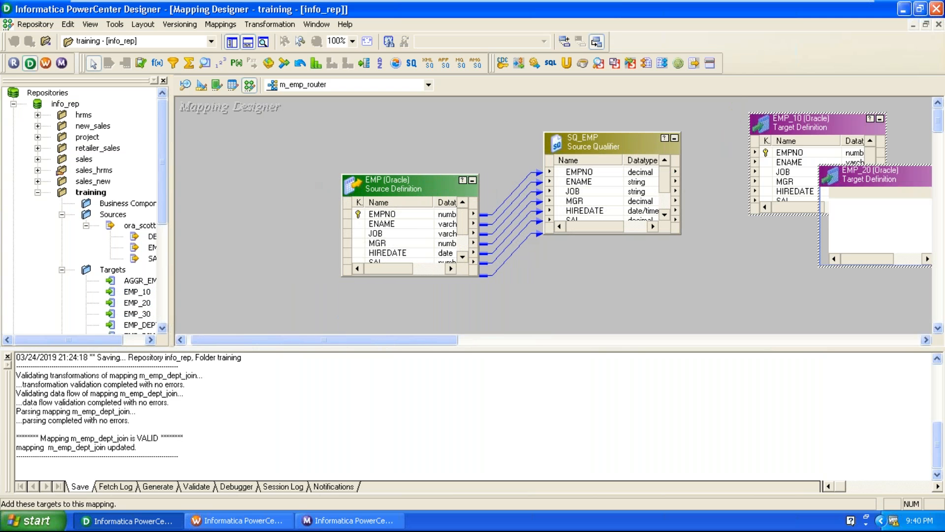
pyautogui.moveTo(397, 184); pyautogui.dragTo(328, 160)
pyautogui.moveTo(541, 143); pyautogui.dragTo(470, 188)
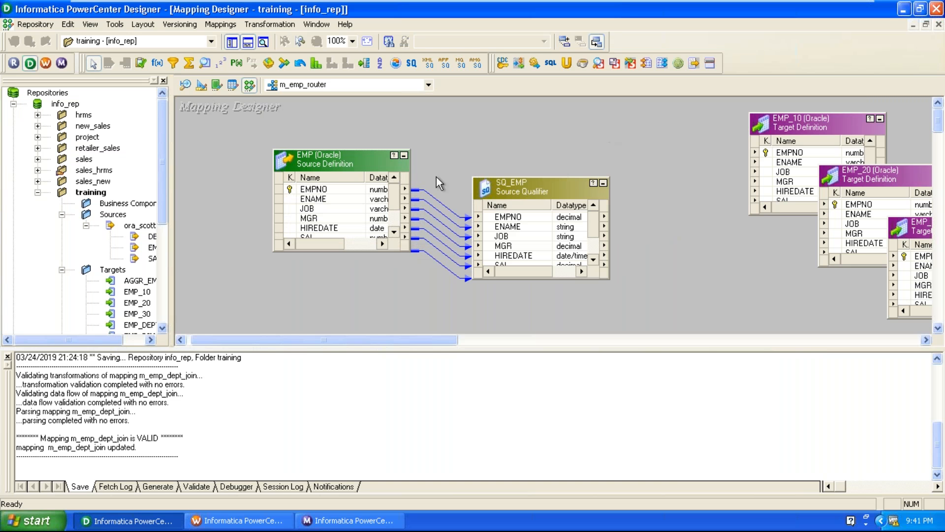
pyautogui.moveTo(335, 159); pyautogui.dragTo(255, 171)
pyautogui.moveTo(532, 187); pyautogui.dragTo(488, 175)
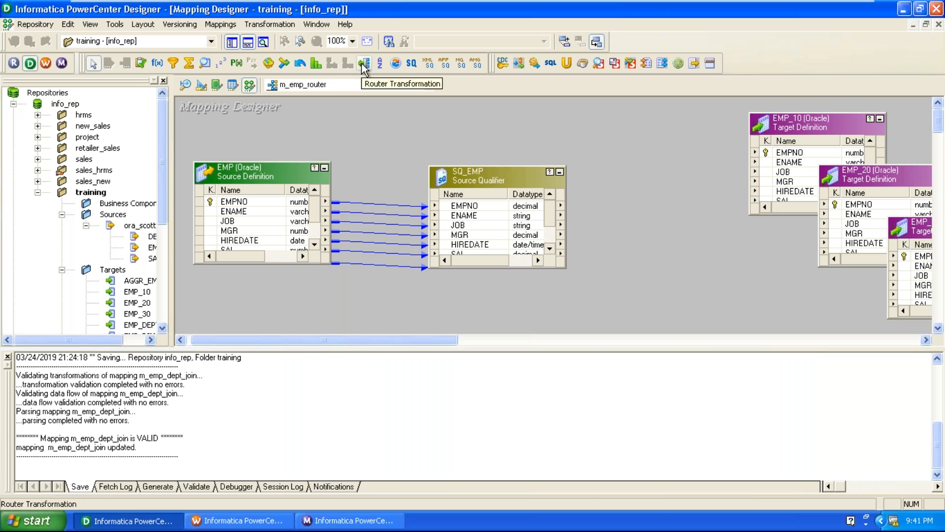
# Step: Place a Router transformation, link every SQ_EMP port into it, and save
pyautogui.click(363, 64)
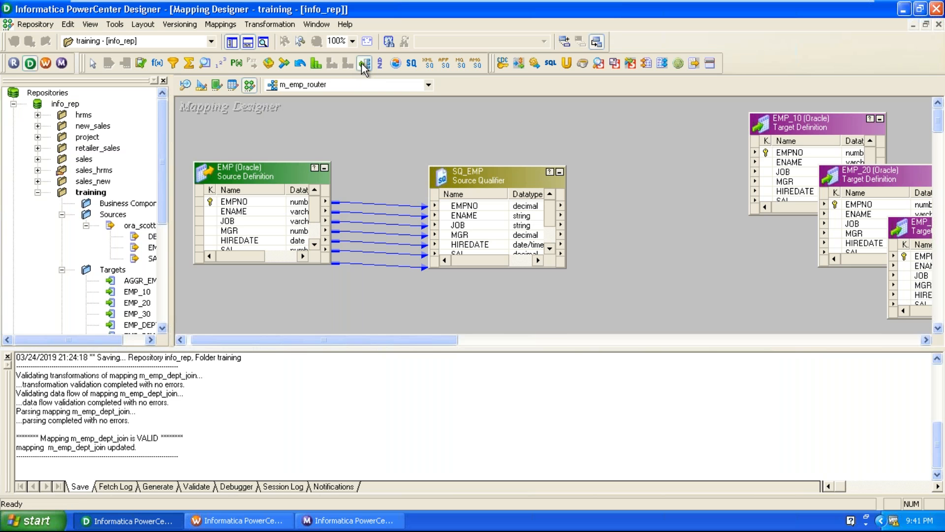
pyautogui.click(627, 183)
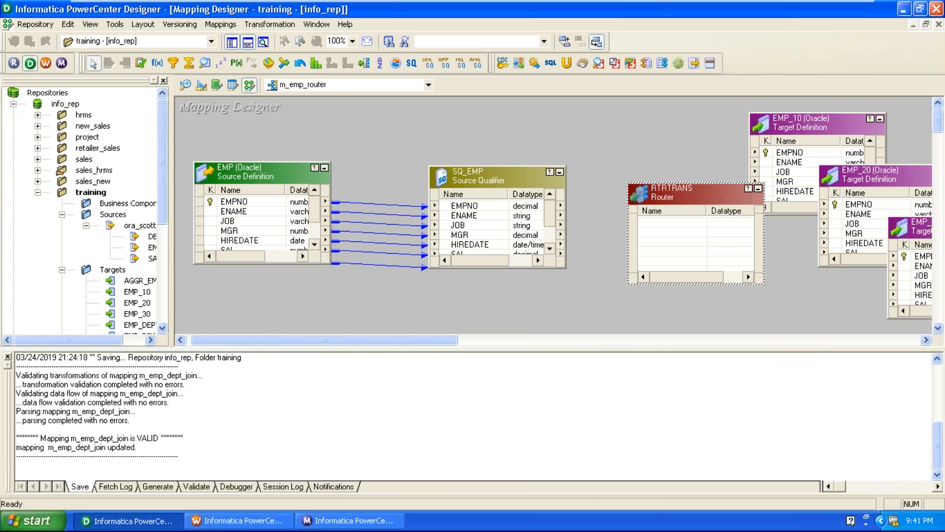
pyautogui.click(8, 356)
pyautogui.moveTo(237, 173); pyautogui.dragTo(224, 297)
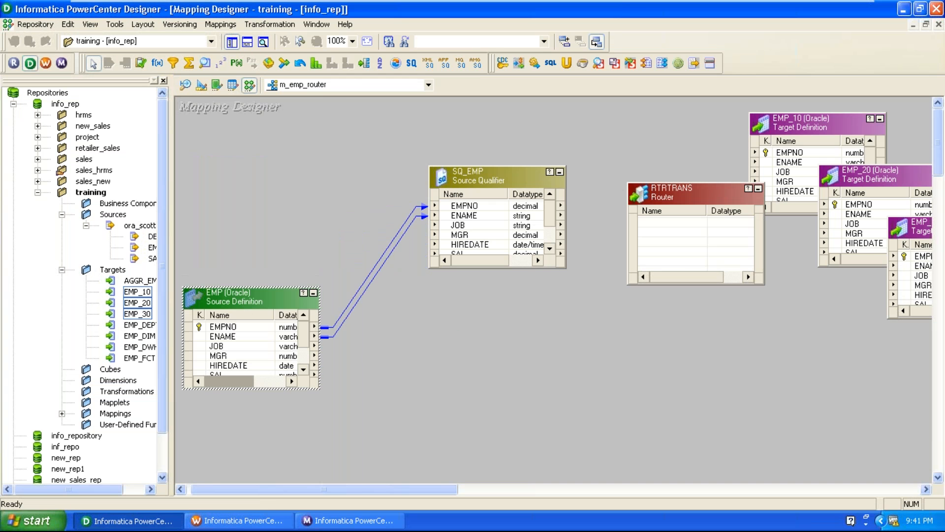
pyautogui.moveTo(692, 199); pyautogui.dragTo(668, 201)
pyautogui.moveTo(506, 186); pyautogui.dragTo(587, 211)
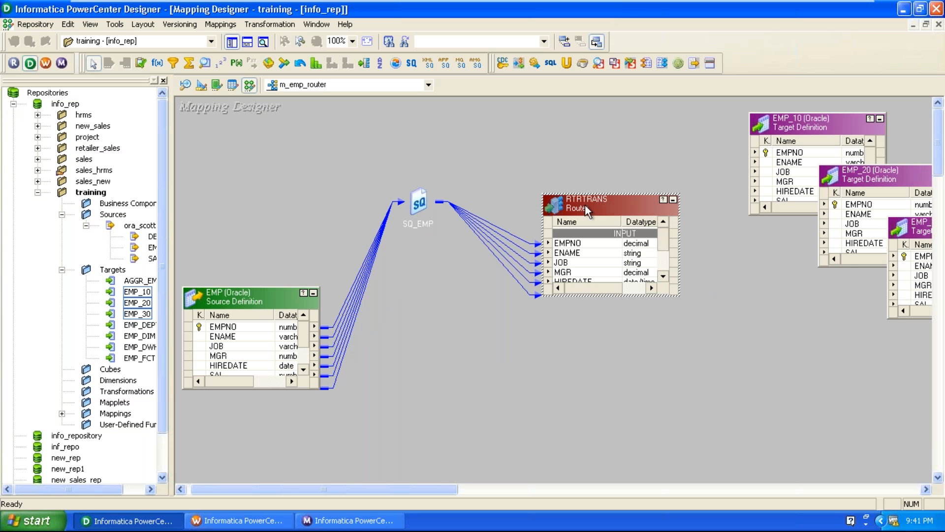
pyautogui.hotkey('ctrl', 's')
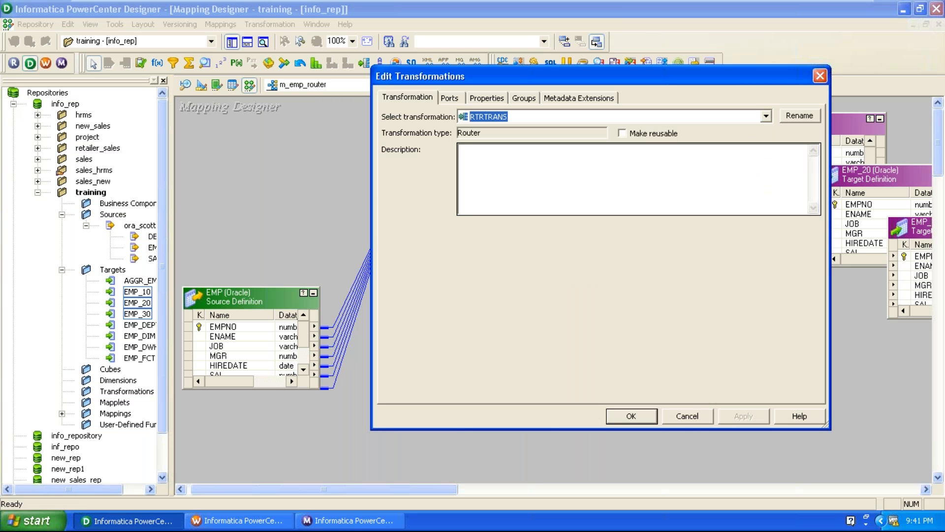
# Step: Add three router groups named emp_10, emp_20 and emp_30
pyautogui.click(530, 98)
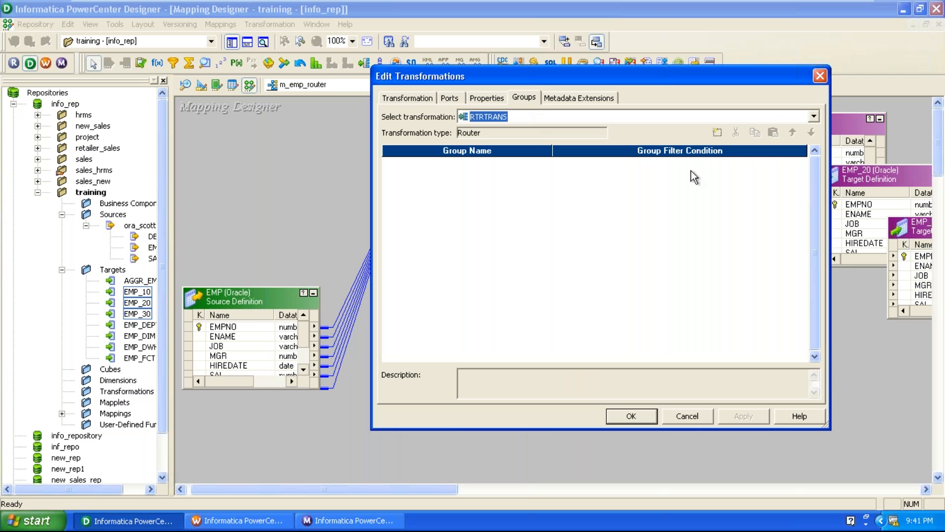
pyautogui.click(715, 136)
pyautogui.click(716, 136)
pyautogui.click(716, 136)
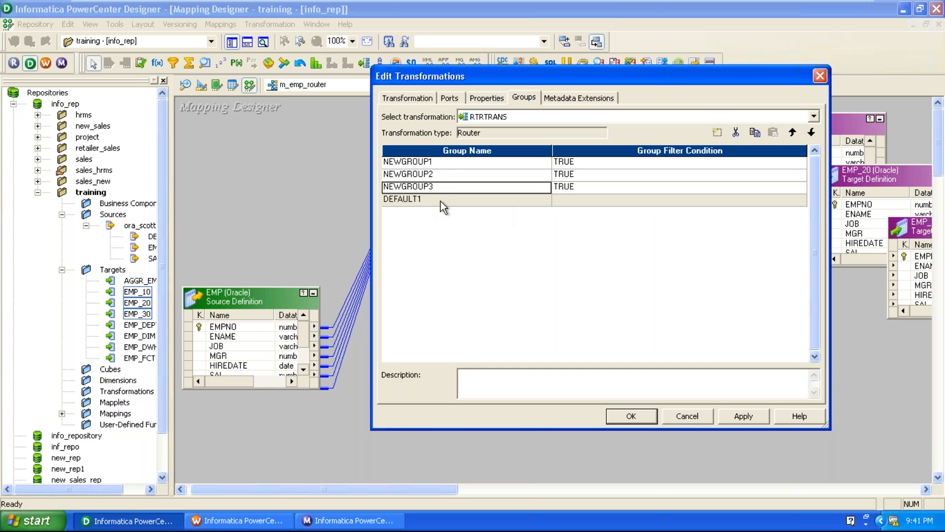
pyautogui.click(465, 165)
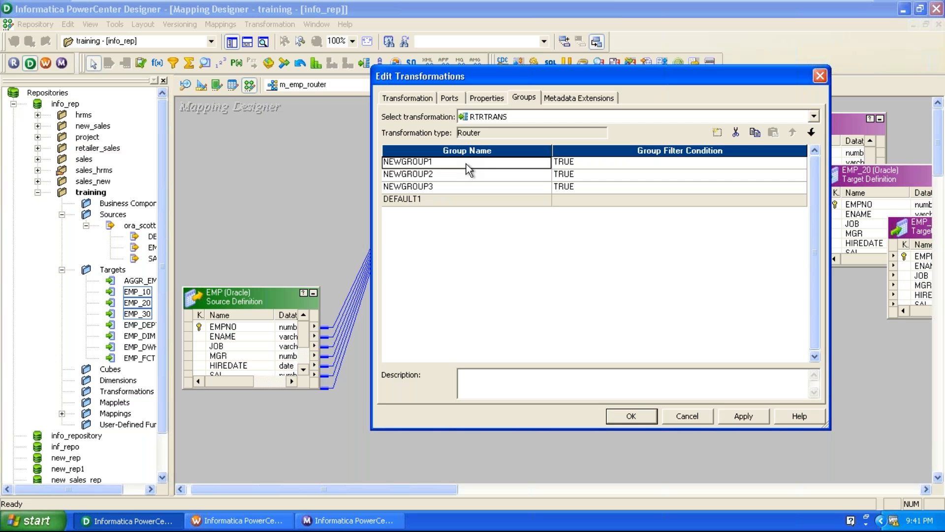
pyautogui.write('emp_10')
pyautogui.click(465, 173)
pyautogui.write('emp')
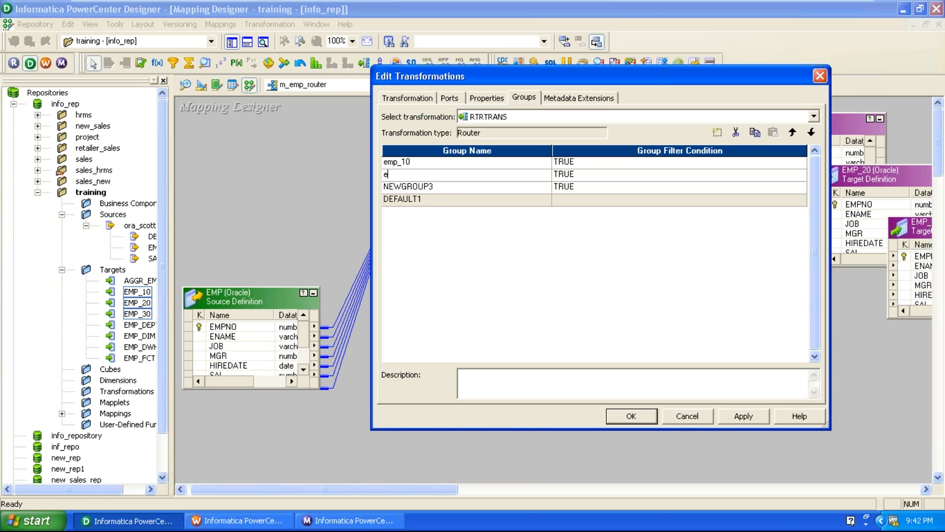
pyautogui.write('_20')
pyautogui.click(466, 186)
pyautogui.write('emp_30')
# Step: Open emp_10's filter condition in the Expression Editor with the Ports list shown
pyautogui.click(653, 163)
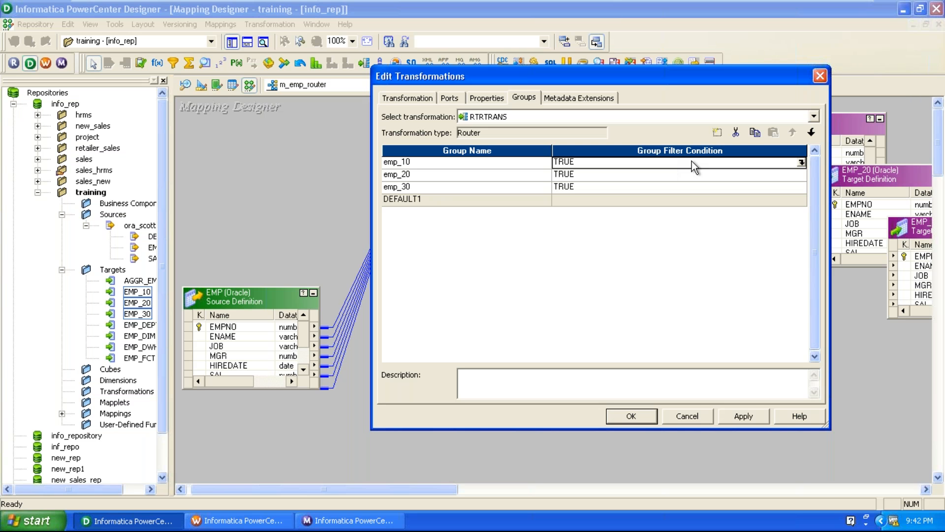
pyautogui.click(801, 163)
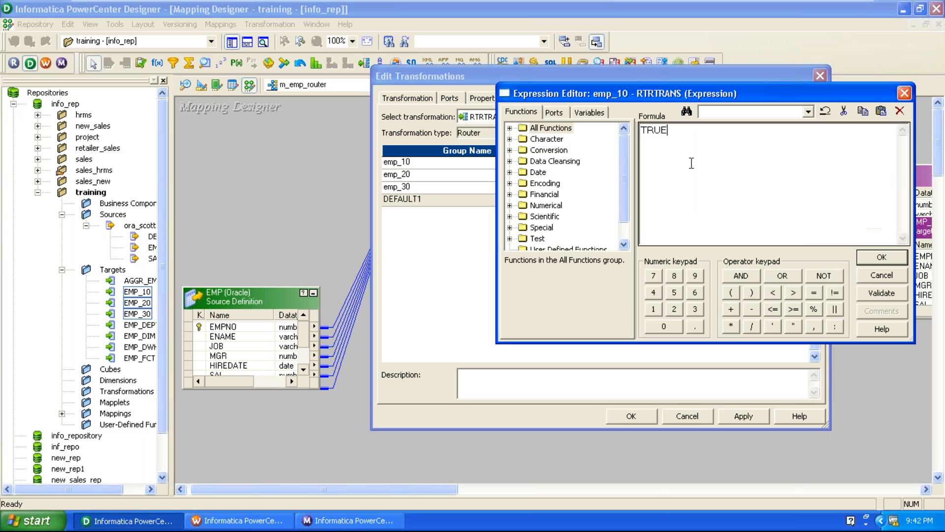
pyautogui.click(554, 112)
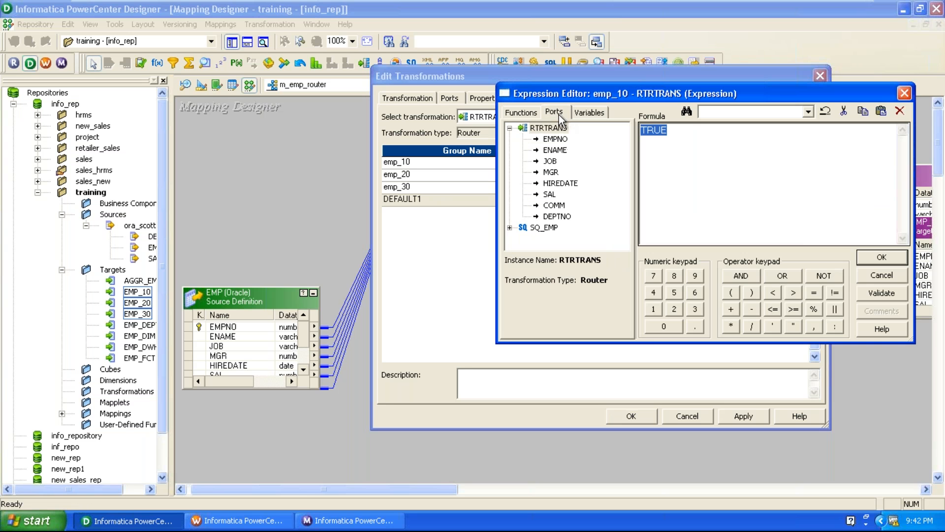
# Step: Set the emp_10 group condition to DEPTNO = 10
pyautogui.doubleClick(557, 216)
pyautogui.click(813, 293)
pyautogui.click(654, 309)
pyautogui.click(664, 326)
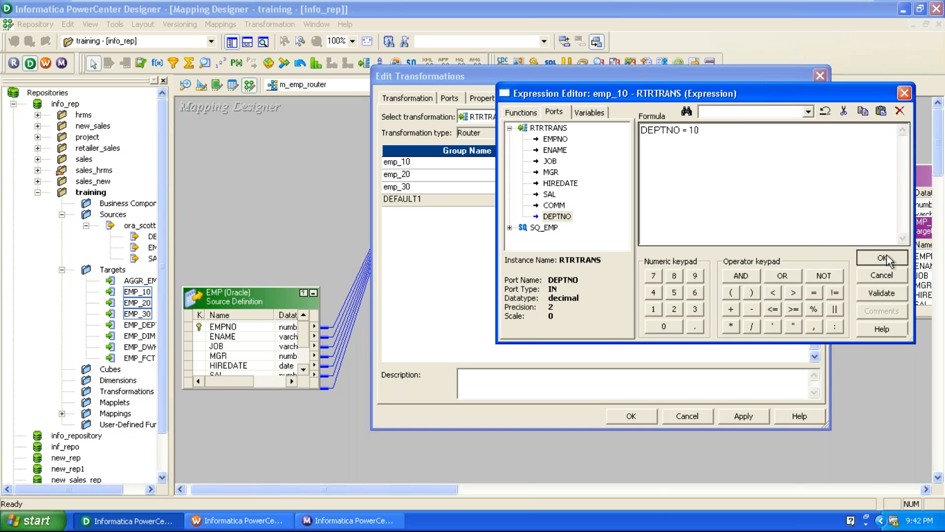
pyautogui.click(882, 257)
# Step: Set the emp_20 group condition to DEPTNO = 20
pyautogui.click(805, 175)
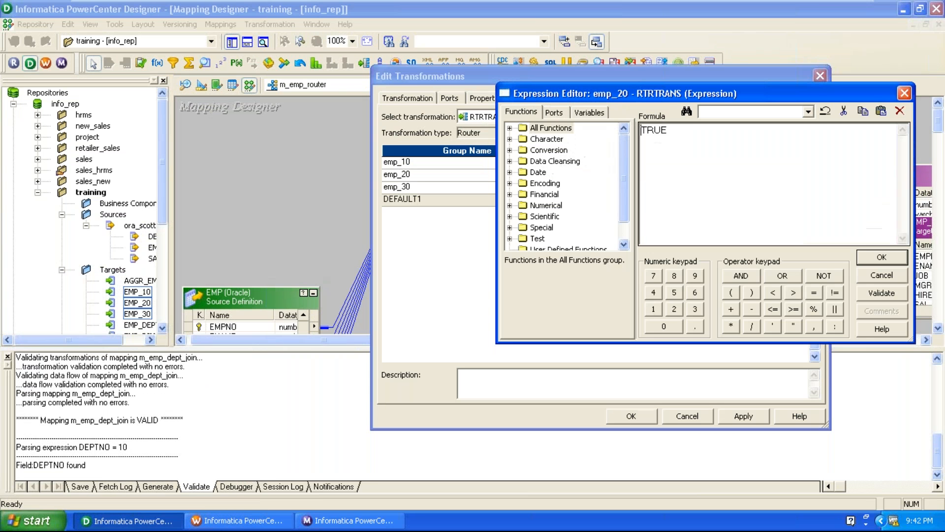
pyautogui.click(554, 112)
pyautogui.click(550, 216)
pyautogui.doubleClick(550, 216)
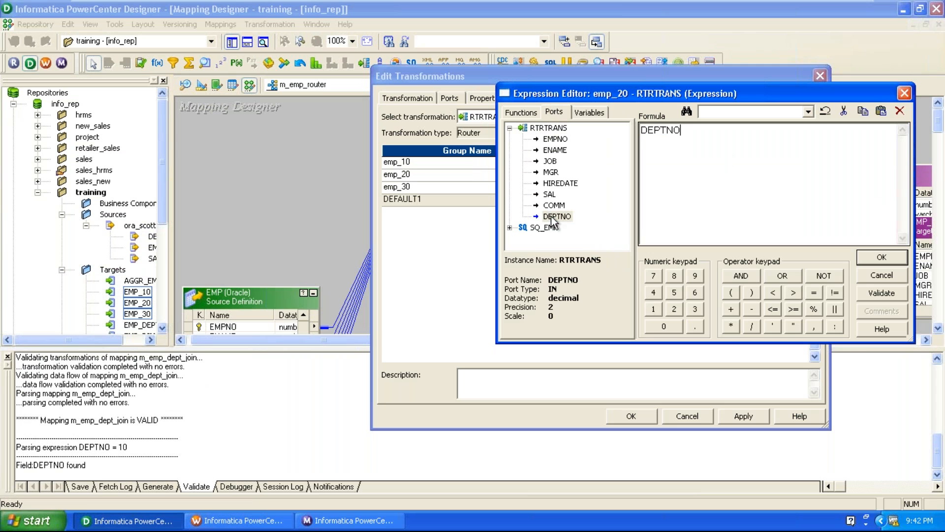
pyautogui.click(814, 293)
pyautogui.click(674, 308)
pyautogui.click(660, 331)
pyautogui.click(884, 255)
# Step: Set the emp_30 group condition to DEPTNO = 30
pyautogui.click(801, 187)
pyautogui.doubleClick(551, 216)
pyautogui.click(814, 293)
pyautogui.click(694, 308)
pyautogui.click(664, 326)
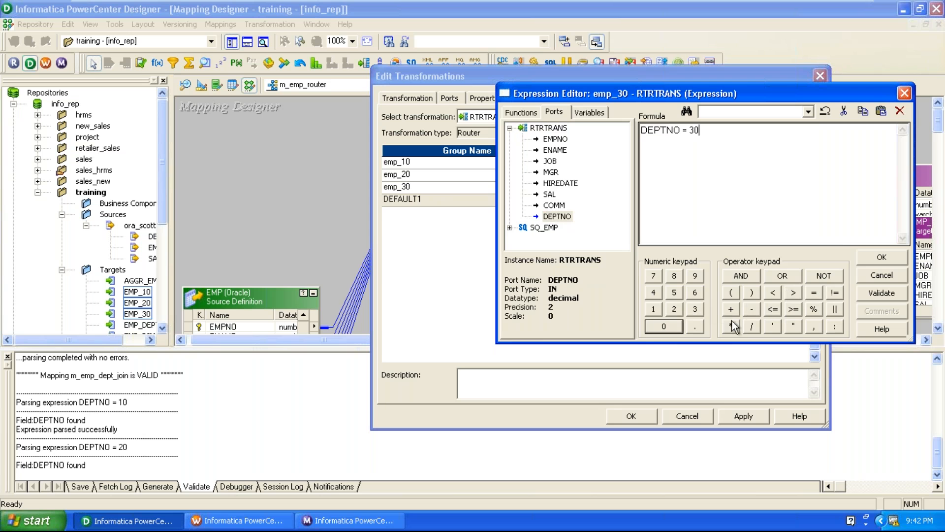
pyautogui.click(859, 262)
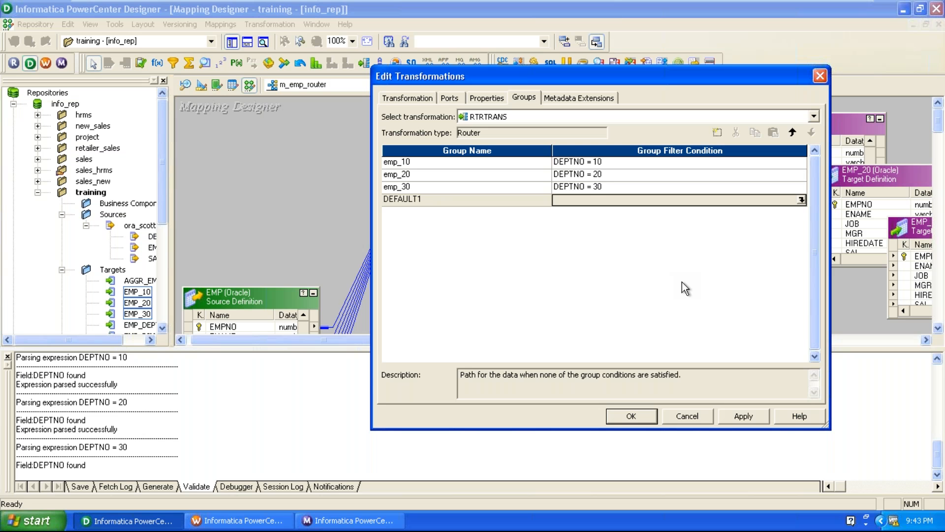
# Step: Apply the router settings and stretch the router box to show all groups
pyautogui.click(744, 416)
pyautogui.click(645, 418)
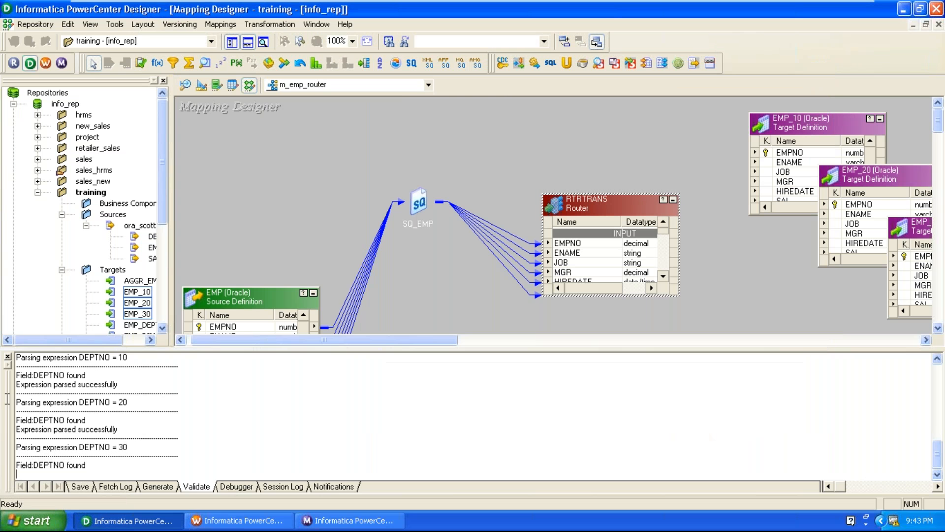
pyautogui.click(8, 356)
pyautogui.moveTo(621, 194); pyautogui.dragTo(620, 105)
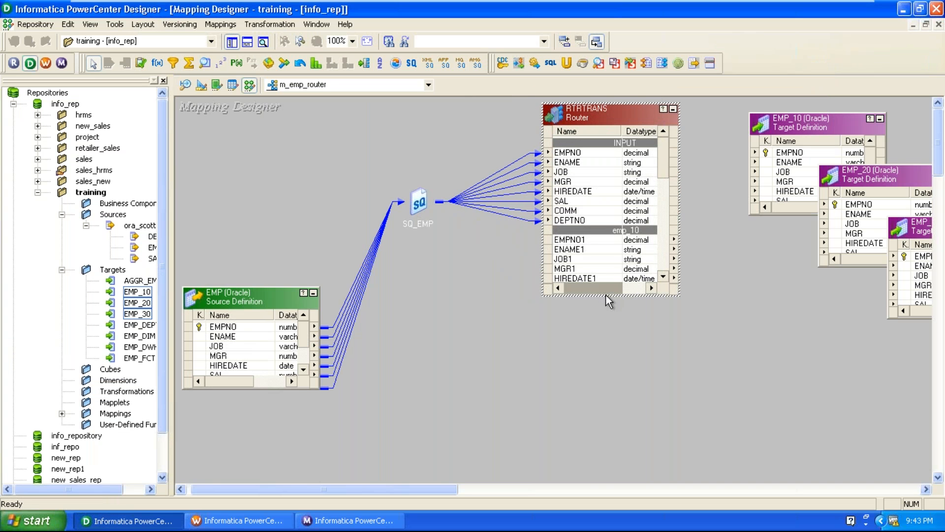
pyautogui.moveTo(608, 295); pyautogui.dragTo(593, 489)
# Step: Drag the emp_10, emp_20 and emp_30 port sets onto EMP_10, EMP_20 and EMP_30
pyautogui.click(588, 240)
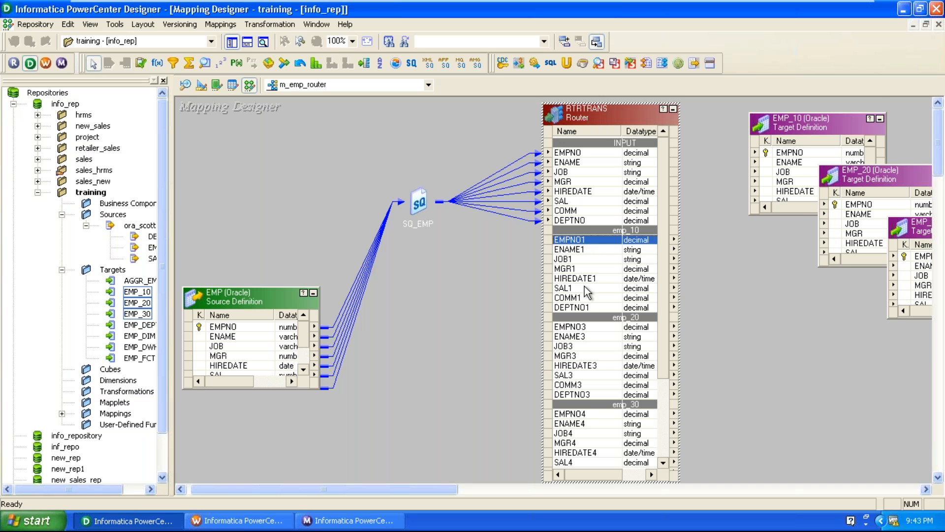
pyautogui.keyDown('shift'); pyautogui.click(575, 308); pyautogui.keyUp('shift')
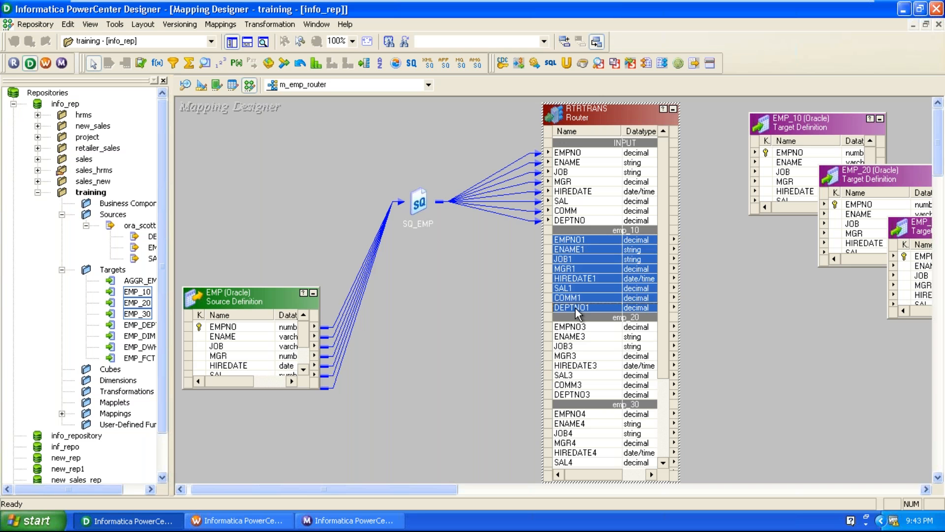
pyautogui.moveTo(571, 276); pyautogui.dragTo(781, 153)
pyautogui.click(572, 328)
pyautogui.keyDown('shift'); pyautogui.click(581, 394); pyautogui.keyUp('shift')
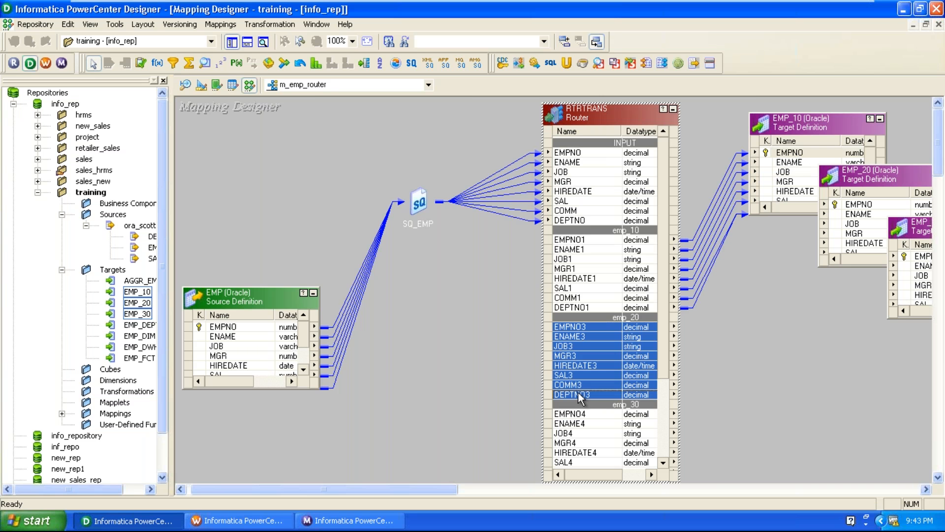
pyautogui.moveTo(571, 336); pyautogui.dragTo(861, 206)
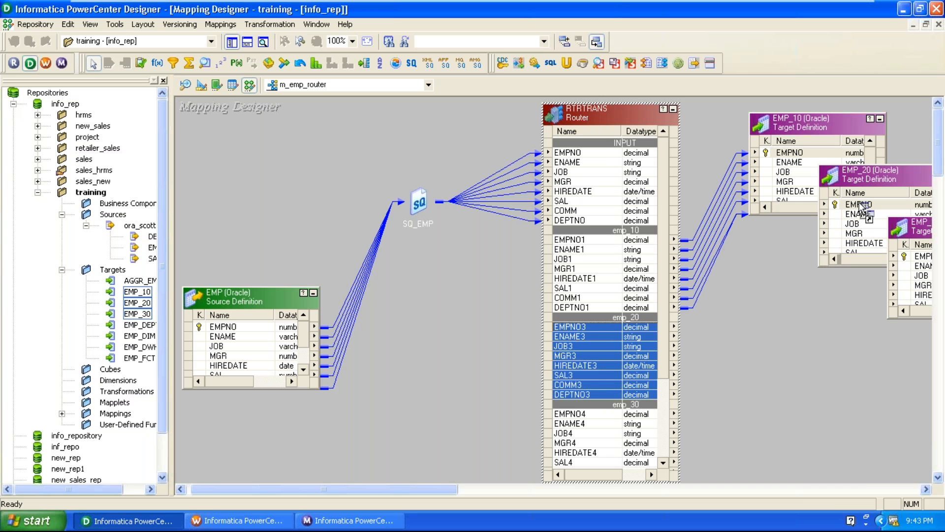
pyautogui.click(580, 414)
pyautogui.scroll(-4, 579, 415)
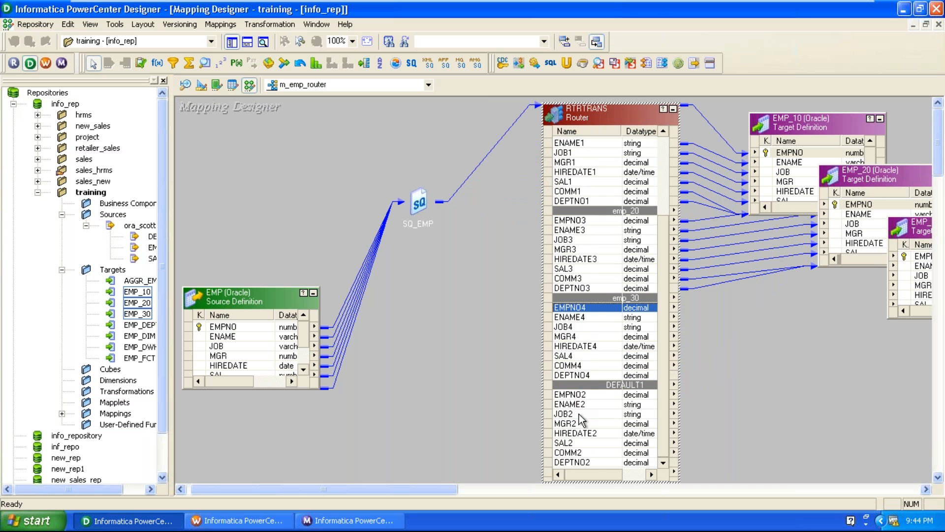
pyautogui.keyDown('shift'); pyautogui.click(584, 375); pyautogui.keyUp('shift')
pyautogui.moveTo(573, 308); pyautogui.dragTo(915, 256)
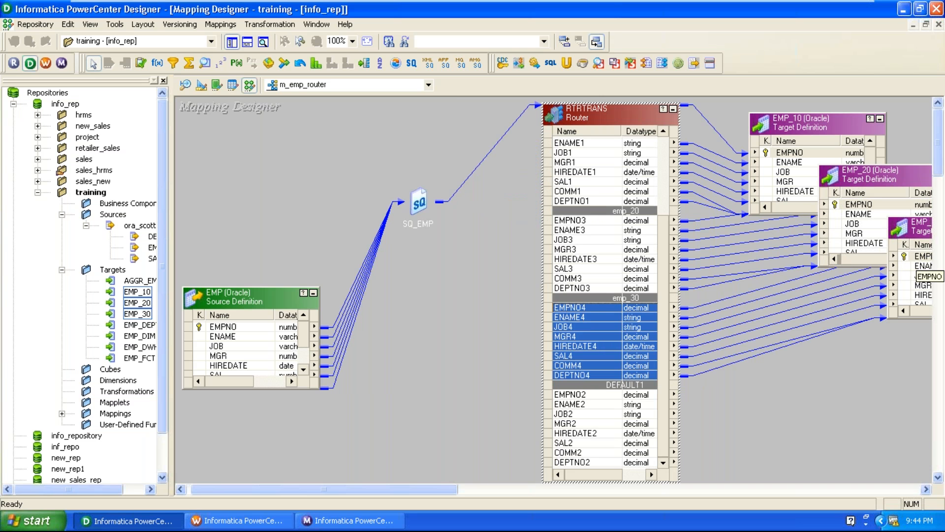
# Step: Arrange all mapping objects as icons and validate m_emp_router
pyautogui.rightClick(495, 321)
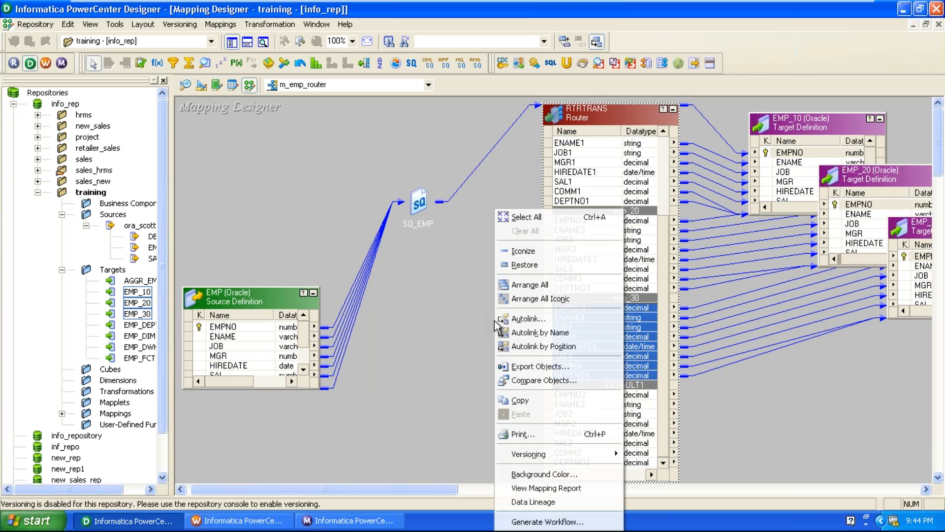
pyautogui.click(542, 298)
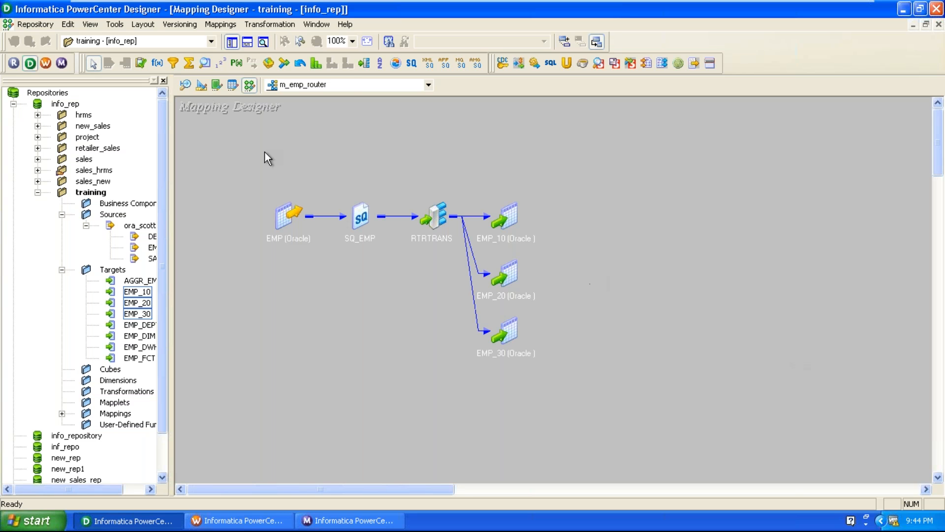
pyautogui.click(222, 26)
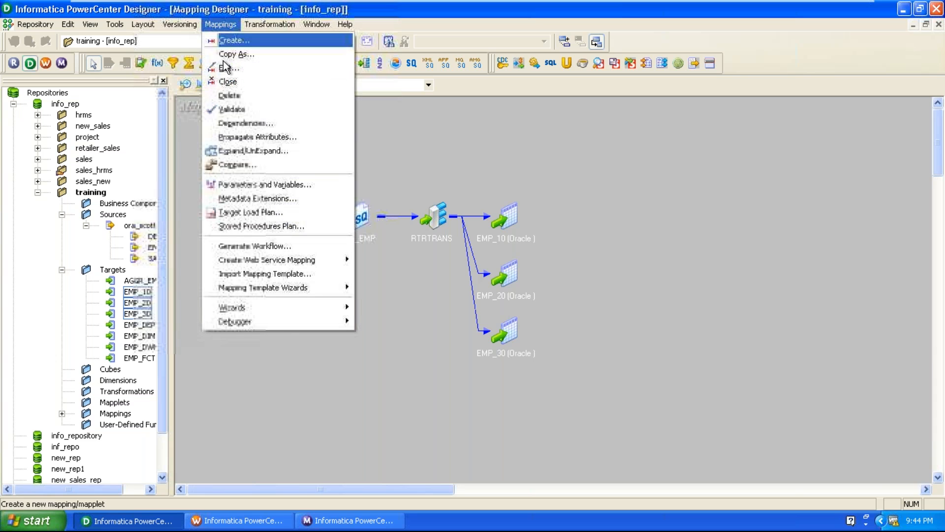
pyautogui.click(231, 109)
# Step: Save the mapping to the repository and switch to Workflow Manager
pyautogui.click(22, 27)
pyautogui.click(39, 209)
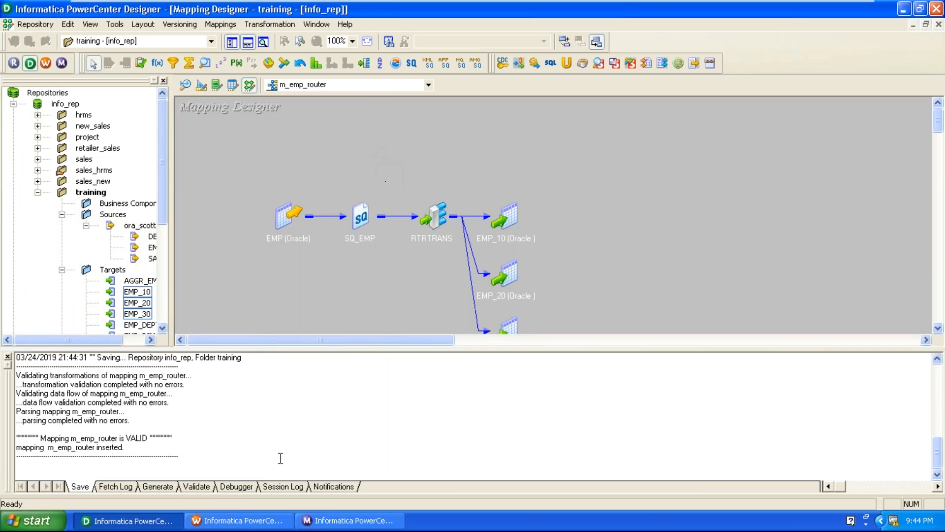
pyautogui.click(236, 520)
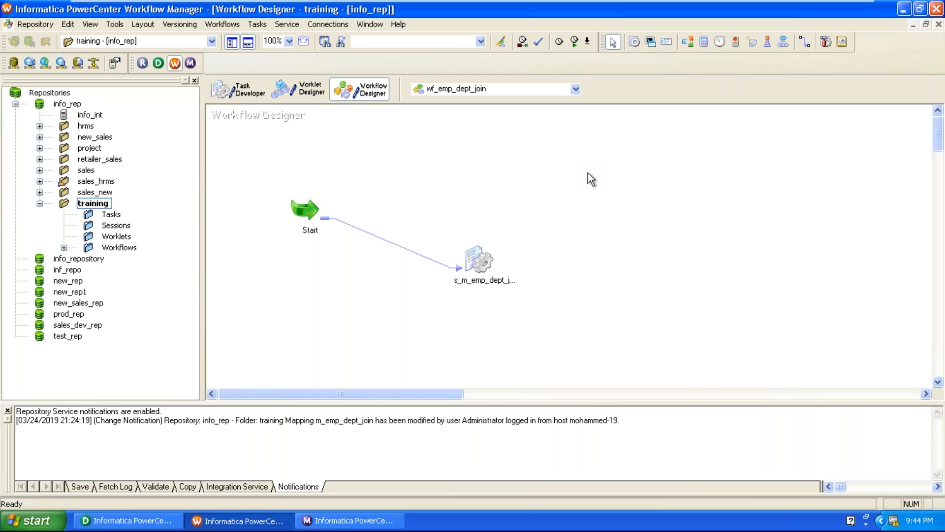
# Step: Create a new workflow named wf_emp_router from the Workflows menu
pyautogui.click(224, 25)
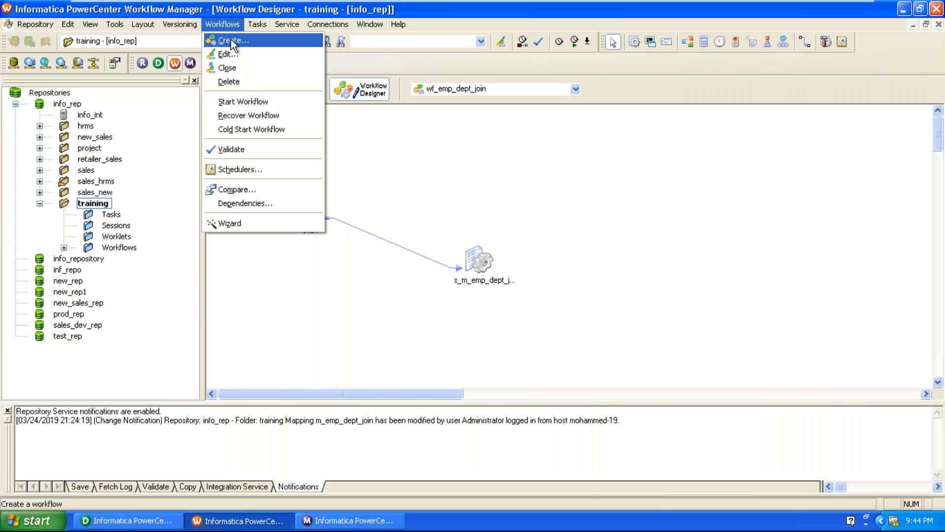
pyautogui.click(231, 41)
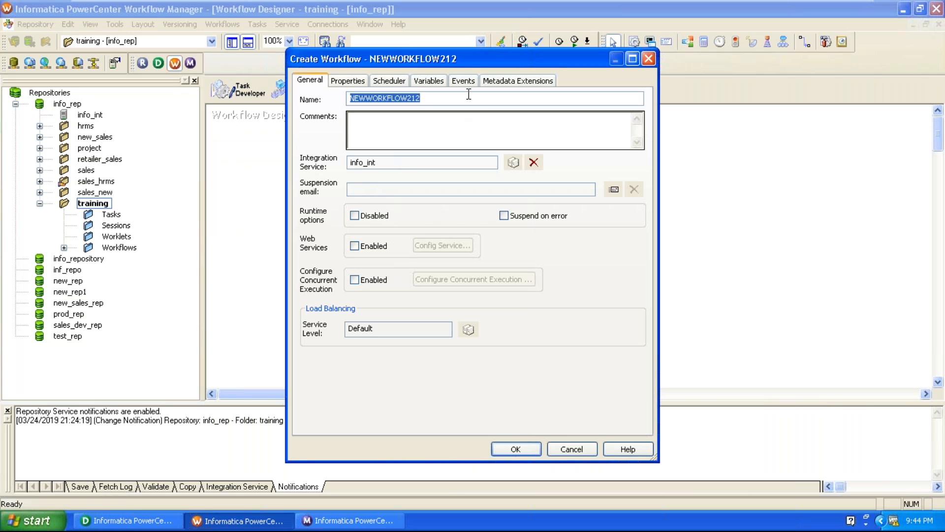
pyautogui.write('wf_emp_')
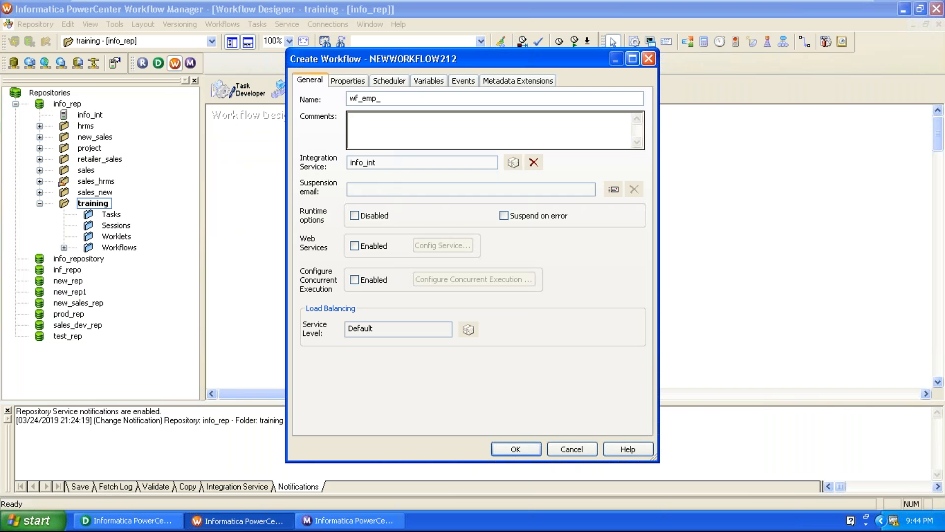
pyautogui.write('router')
pyautogui.click(514, 449)
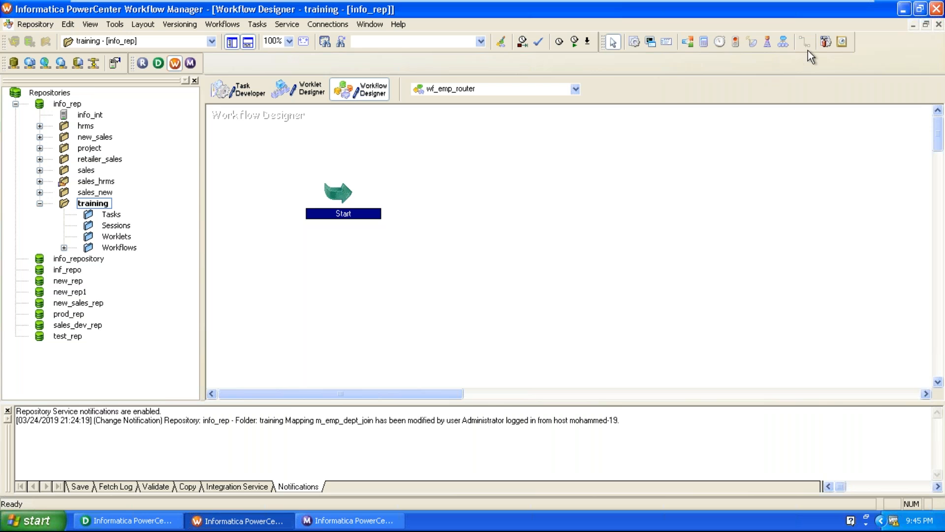
# Step: Add a session using mapping m_emp_router and place s_m_emp_router near Start
pyautogui.click(637, 43)
pyautogui.click(515, 284)
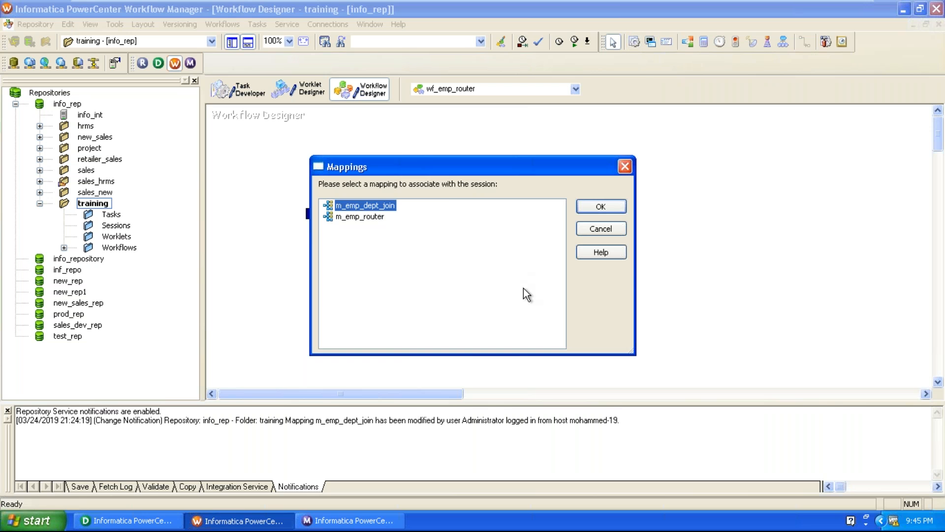
pyautogui.moveTo(423, 166); pyautogui.dragTo(613, 151)
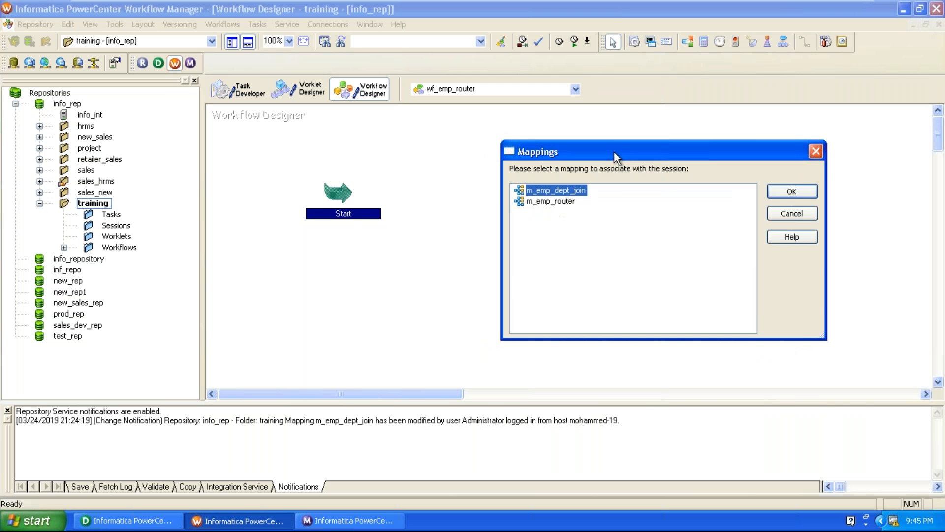
pyautogui.click(560, 203)
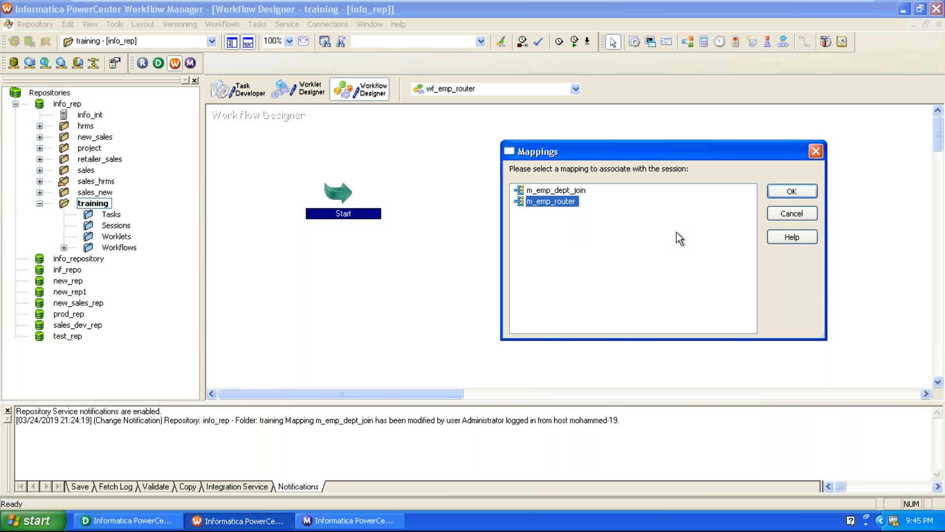
pyautogui.click(771, 194)
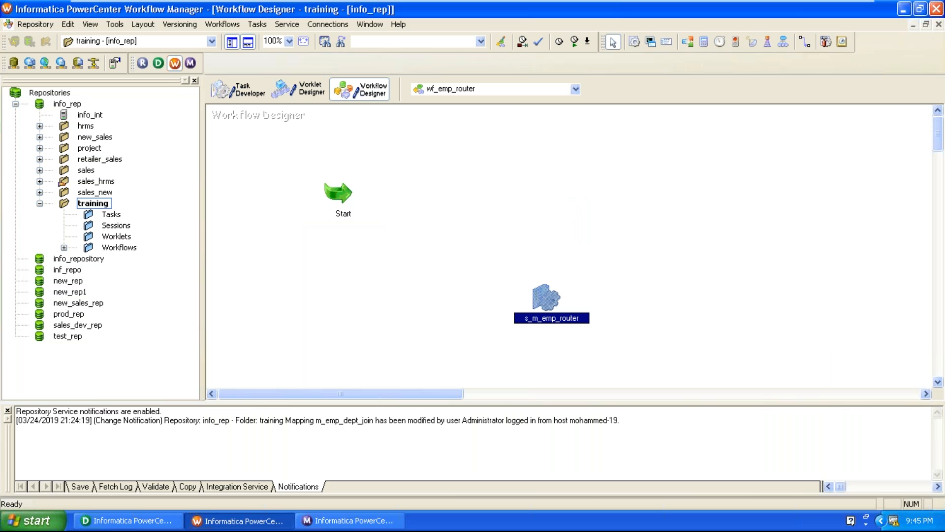
pyautogui.moveTo(548, 304); pyautogui.dragTo(497, 258)
pyautogui.click(719, 192)
# Step: Link the Start task to the s_m_emp_router session
pyautogui.click(807, 46)
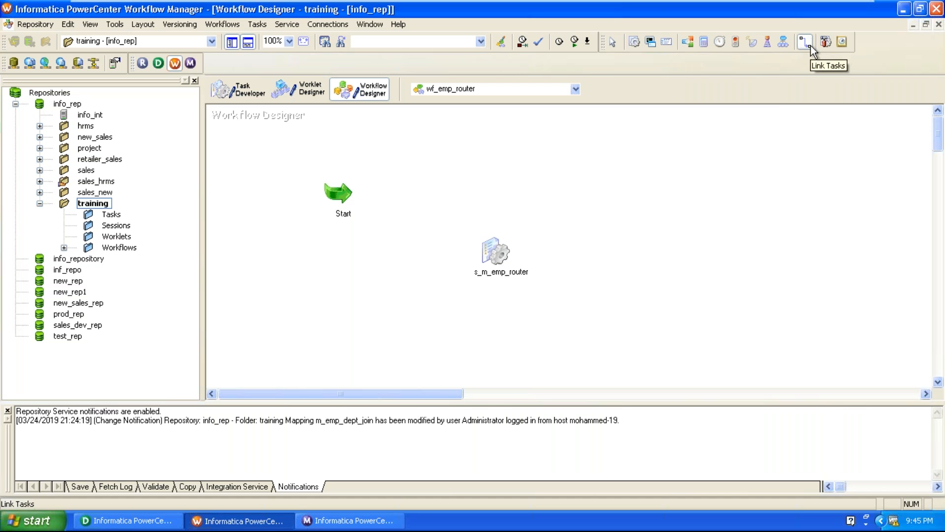
pyautogui.moveTo(341, 194); pyautogui.dragTo(492, 252)
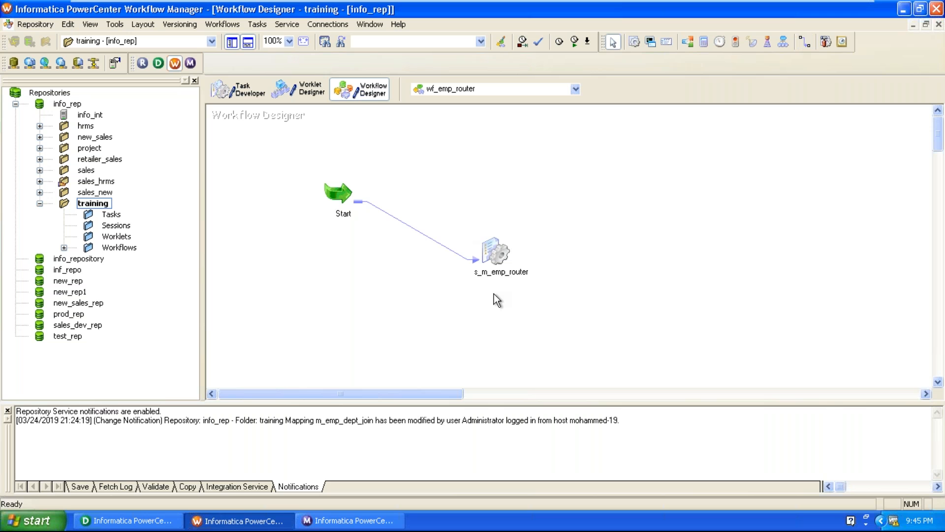
pyautogui.doubleClick(493, 253)
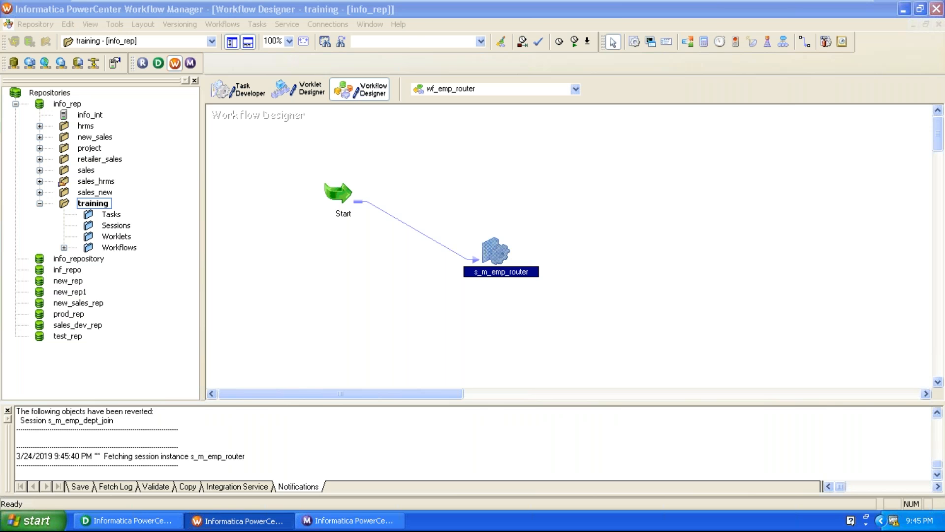
# Step: On the session's Mapping tab, set the SQ_EMP source connection to Ora_scott
pyautogui.click(484, 23)
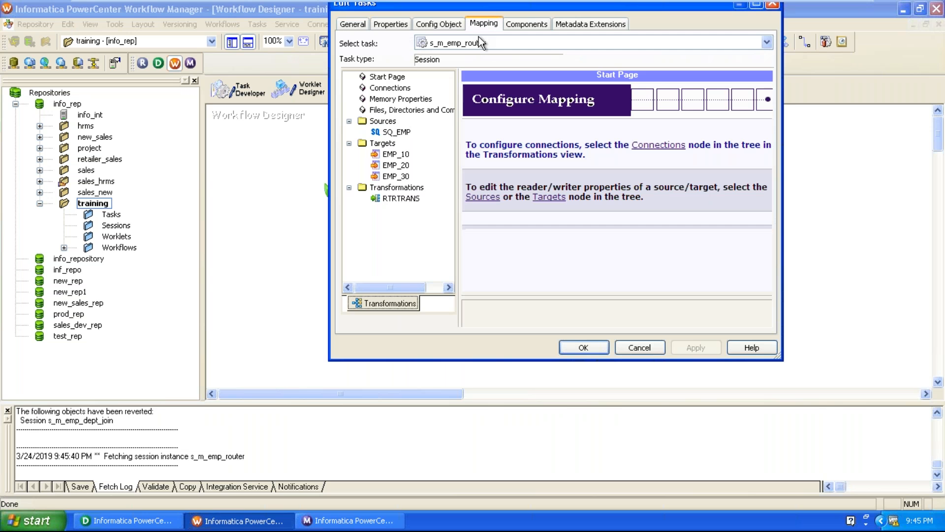
pyautogui.click(401, 131)
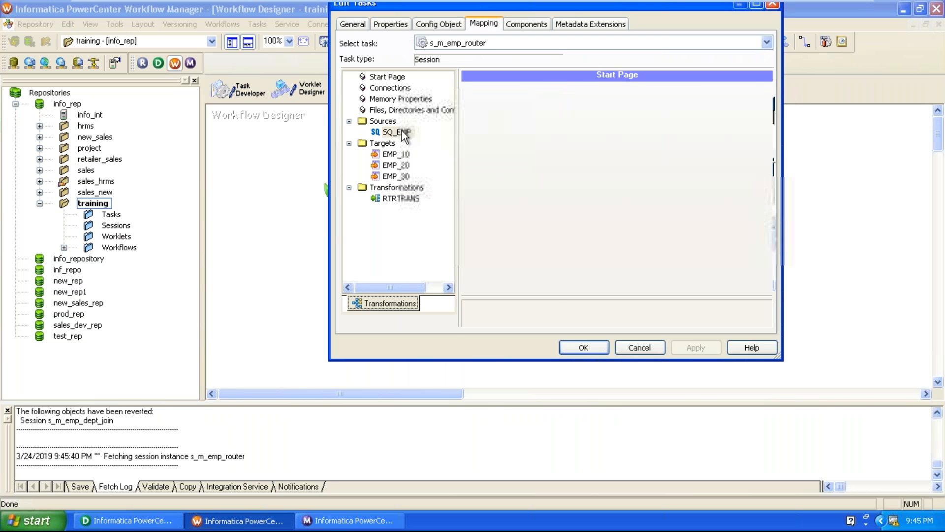
pyautogui.click(668, 197)
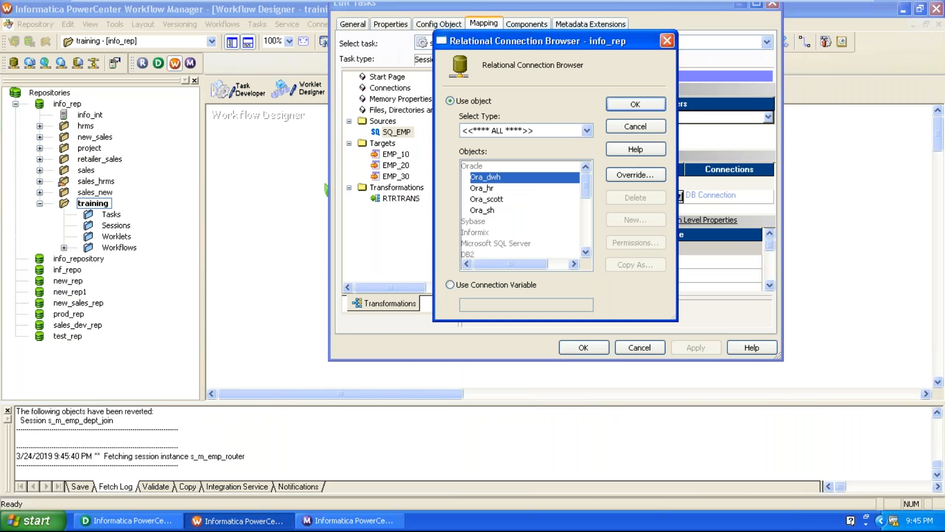
pyautogui.click(495, 200)
pyautogui.click(635, 104)
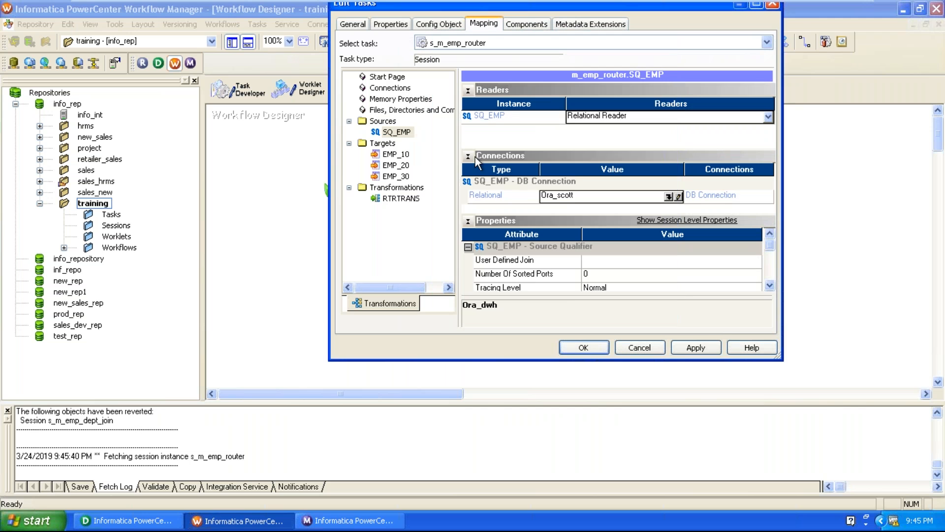
# Step: Set the target load type to Normal for EMP_10, EMP_20 and EMP_30
pyautogui.click(385, 155)
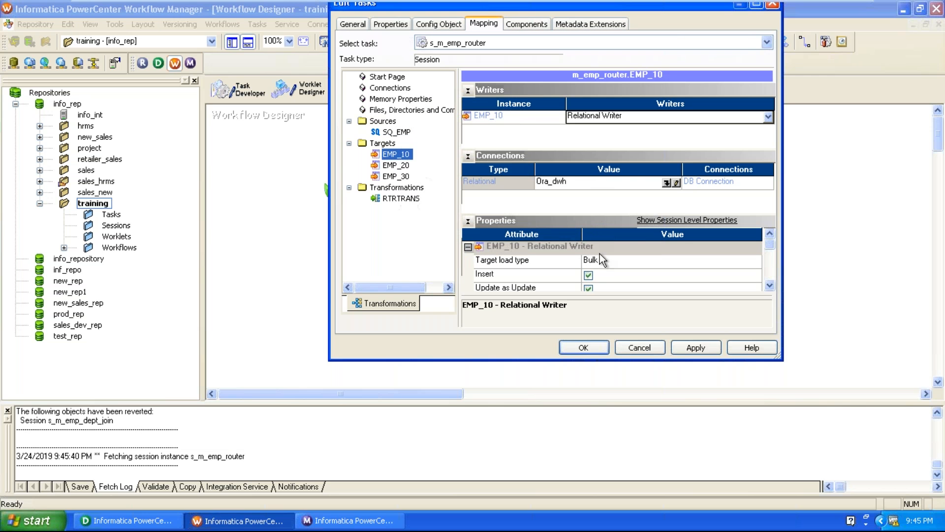
pyautogui.click(612, 261)
pyautogui.click(601, 278)
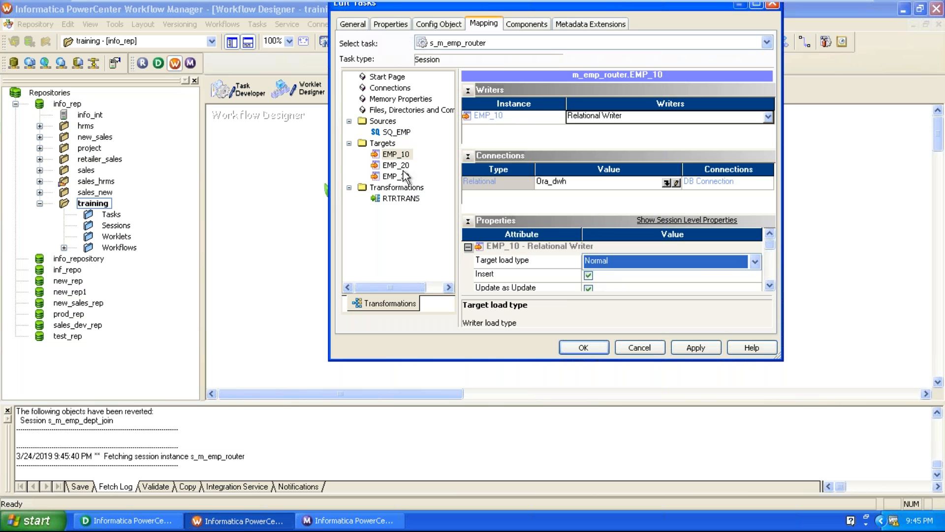
pyautogui.click(396, 165)
pyautogui.click(613, 265)
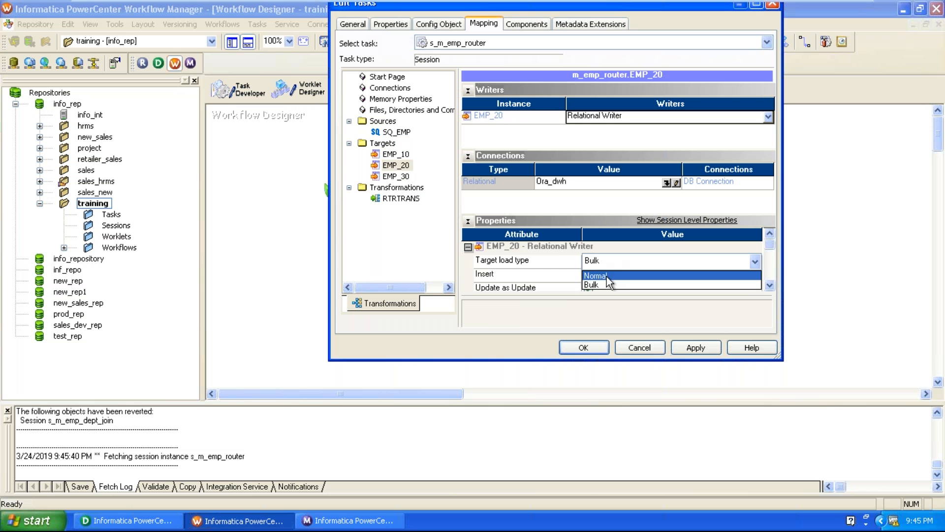
pyautogui.click(606, 275)
pyautogui.click(396, 176)
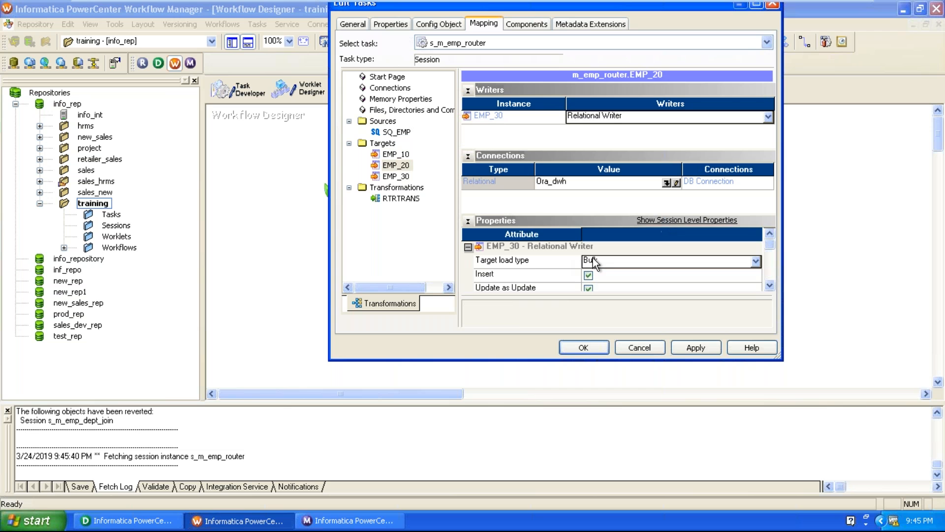
pyautogui.click(614, 263)
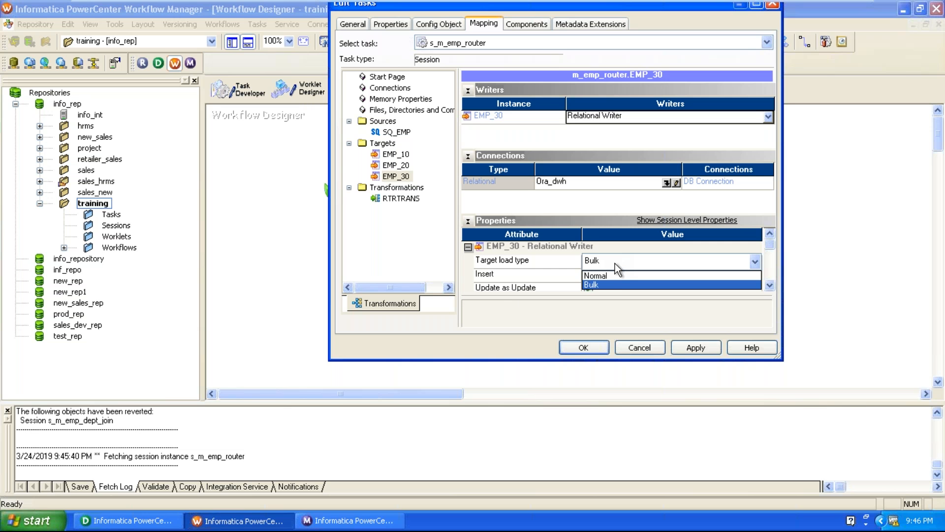
pyautogui.click(614, 275)
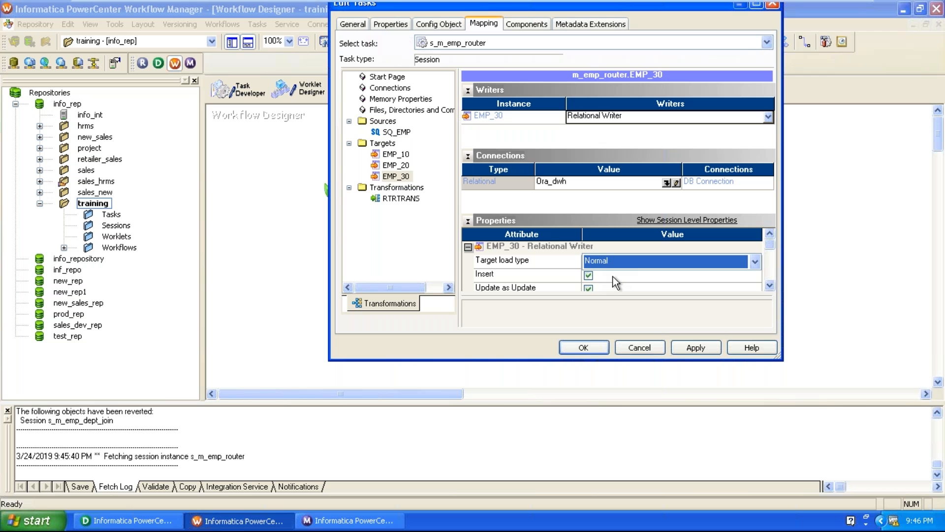
# Step: Turn on Truncate target table for EMP_30 and apply the session settings
pyautogui.click(396, 154)
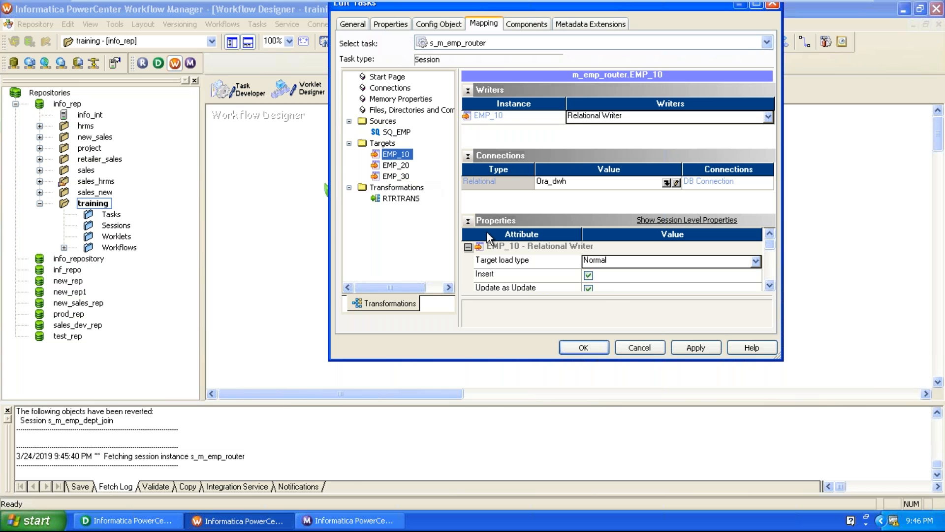
pyautogui.click(774, 289)
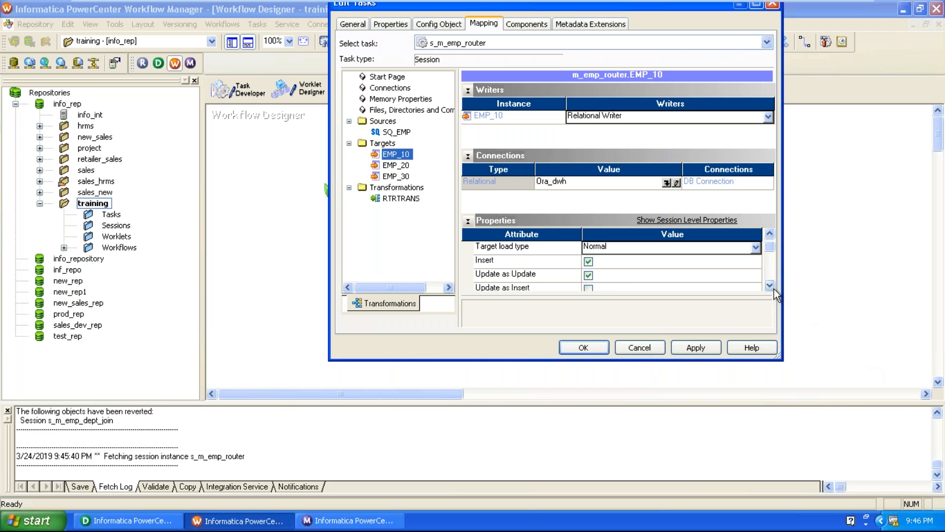
pyautogui.click(774, 288)
pyautogui.click(774, 289)
pyautogui.click(769, 285)
pyautogui.click(770, 285)
pyautogui.click(769, 285)
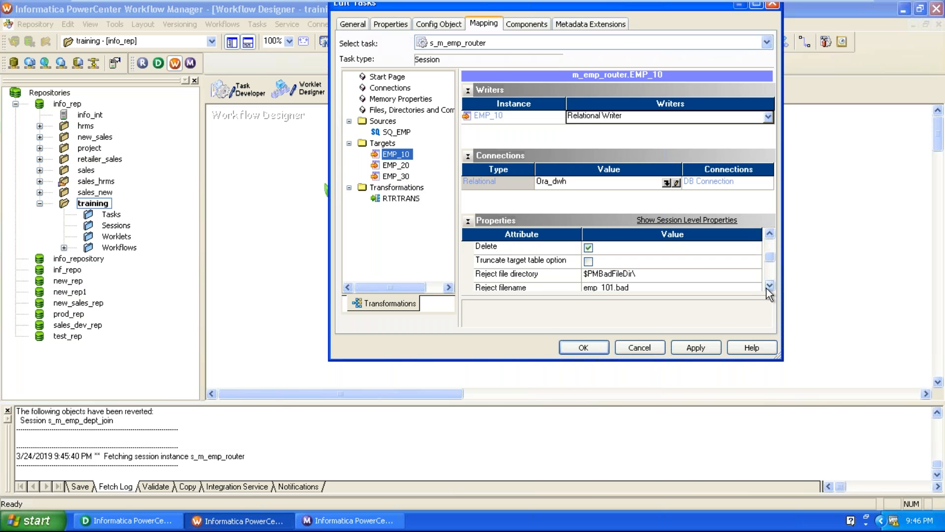
pyautogui.click(592, 266)
pyautogui.click(396, 165)
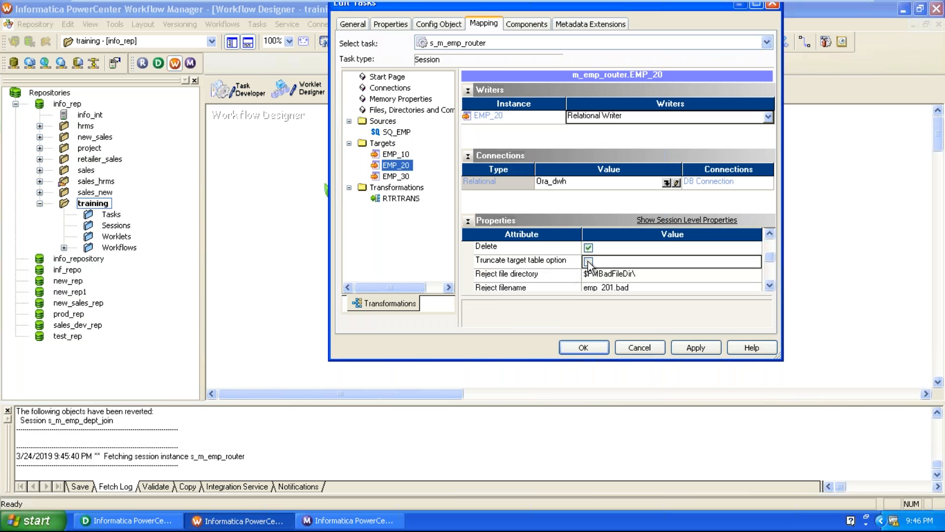
pyautogui.click(396, 177)
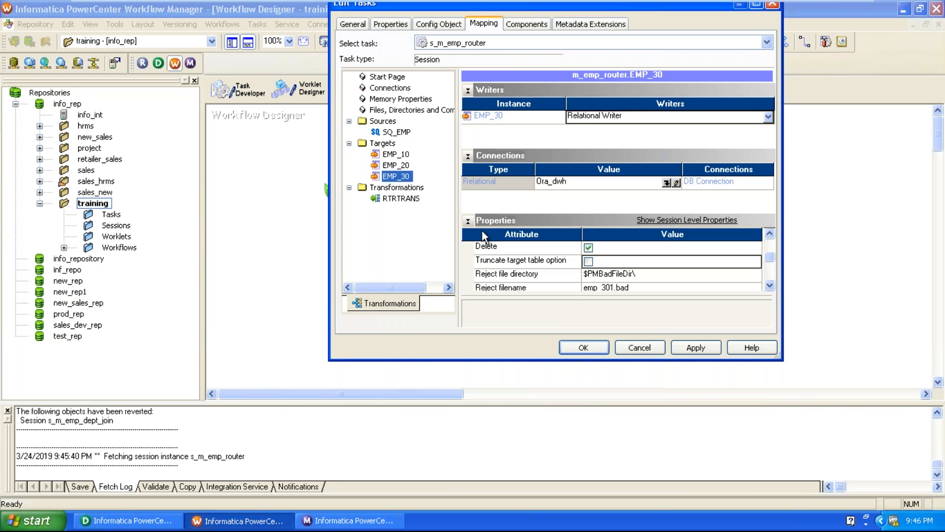
pyautogui.click(589, 261)
pyautogui.click(696, 347)
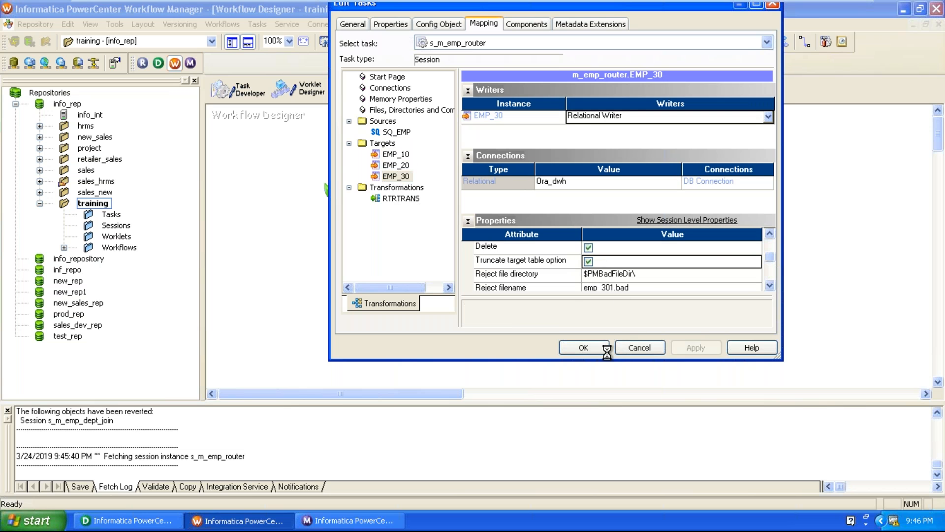
pyautogui.click(582, 349)
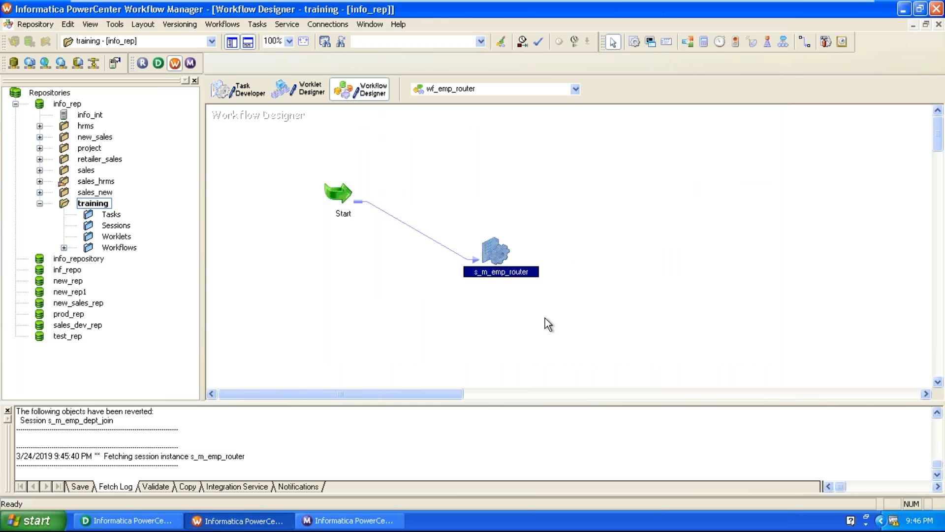
# Step: Validate wf_emp_router, save it to the repository, and start the workflow run
pyautogui.click(230, 25)
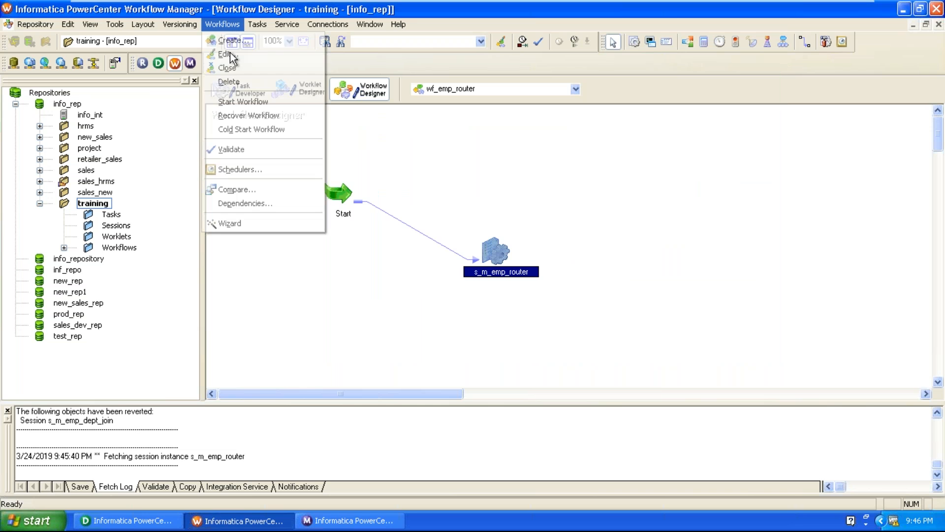
pyautogui.click(232, 150)
pyautogui.click(46, 26)
pyautogui.click(54, 187)
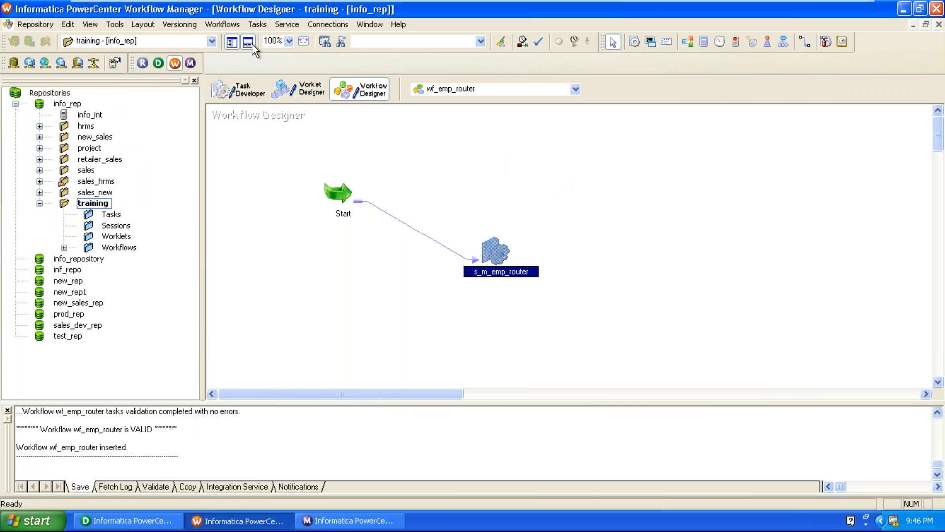
pyautogui.click(223, 23)
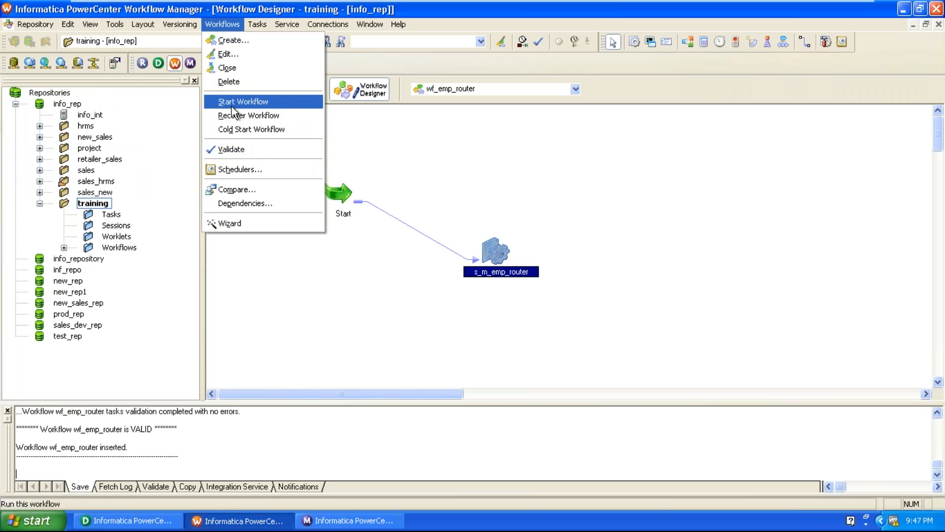
pyautogui.click(231, 104)
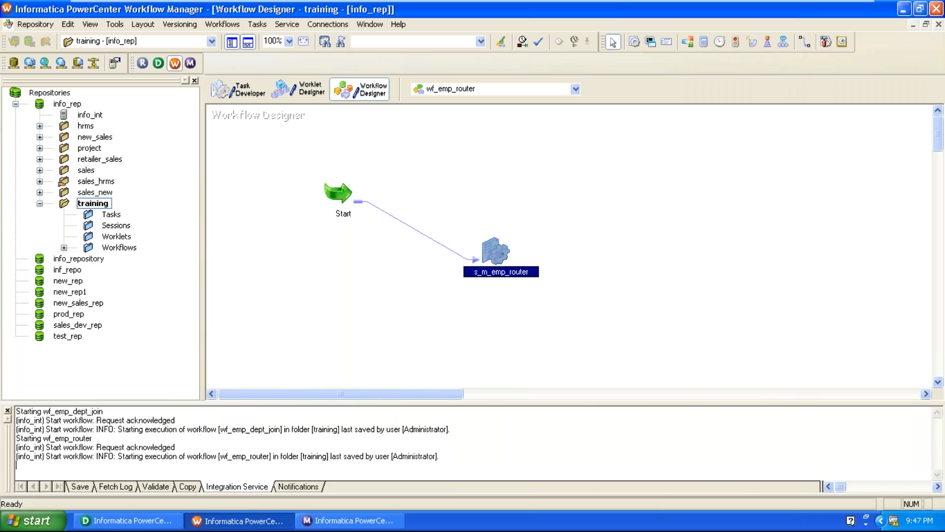
# Step: In Workflow Monitor, open the run properties of the s_m_emp_router session
pyautogui.click(374, 513)
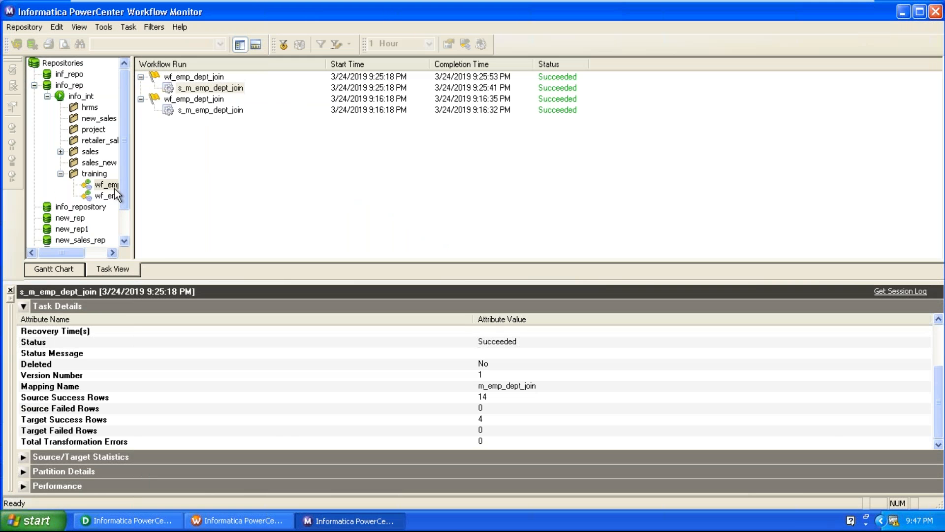
pyautogui.click(111, 194)
pyautogui.click(228, 93)
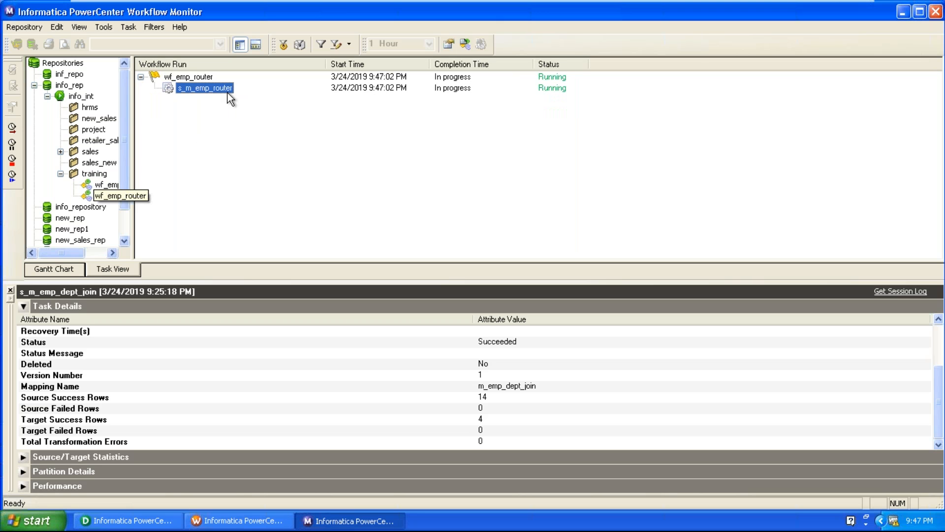
pyautogui.rightClick(228, 93)
pyautogui.click(247, 241)
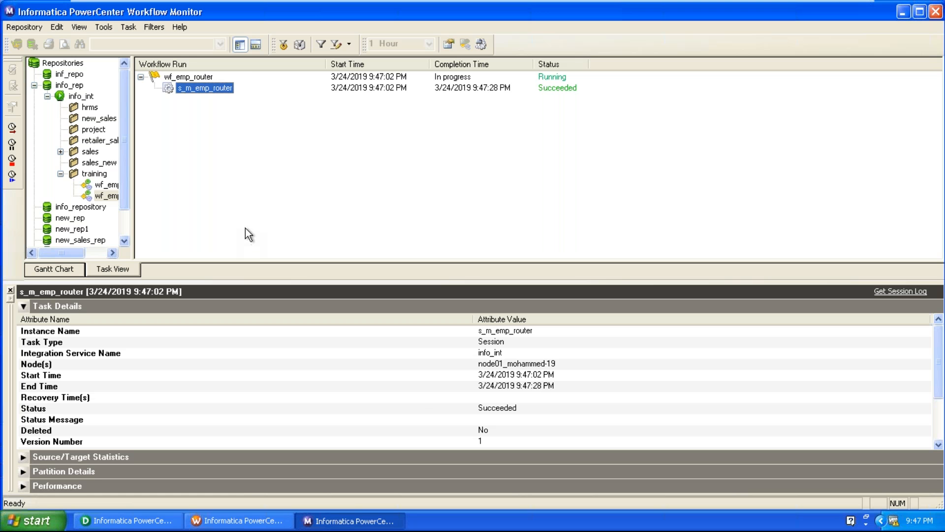
# Step: Check the task details: end time, source failed/success rows and target success rows (14)
pyautogui.click(416, 386)
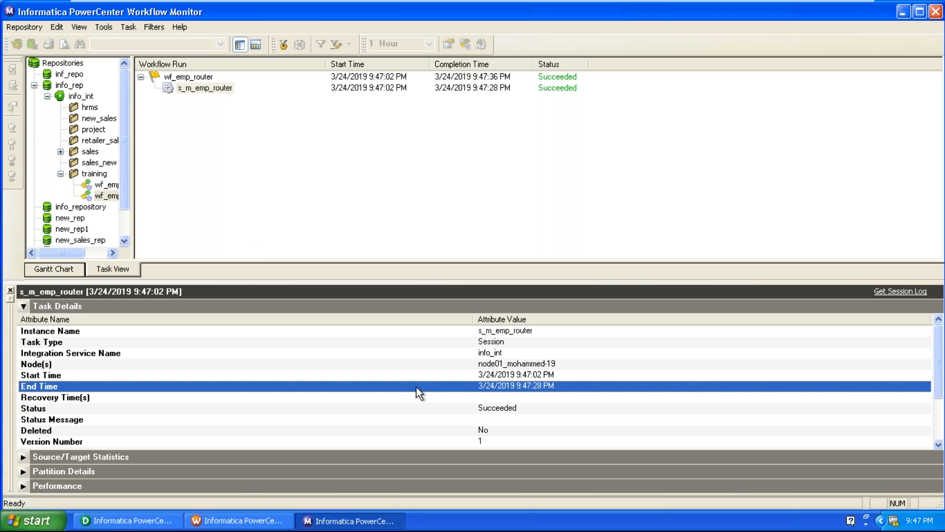
pyautogui.scroll(-2, 423, 389)
pyautogui.click(493, 407)
pyautogui.click(494, 396)
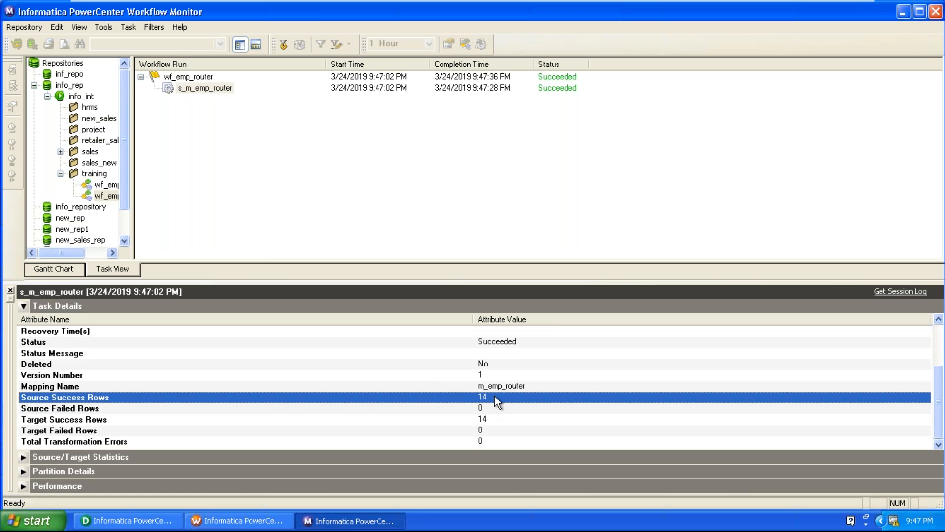
pyautogui.click(489, 420)
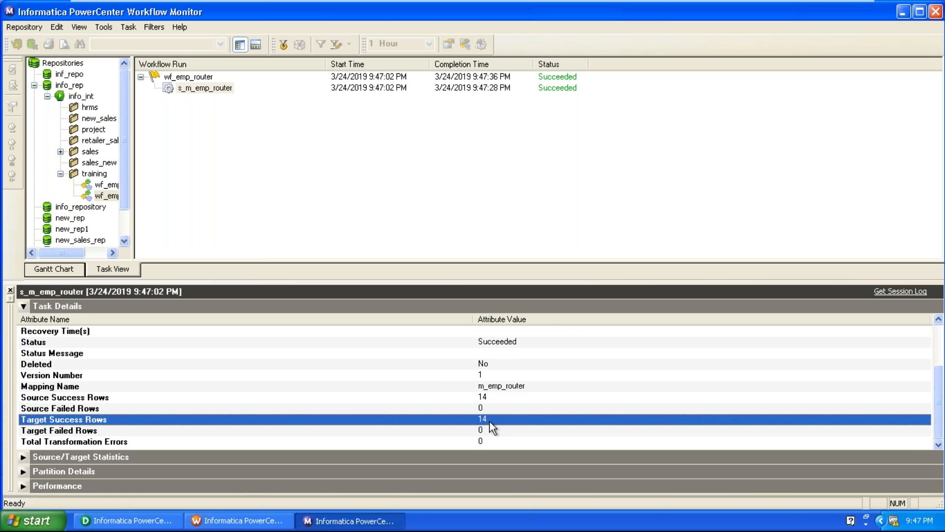
# Step: Review source/target statistics for SQ_EMP, EMP_10, EMP_20 and EMP_30 (3, 5, 6 rows)
pyautogui.click(26, 306)
pyautogui.click(27, 319)
pyautogui.click(220, 382)
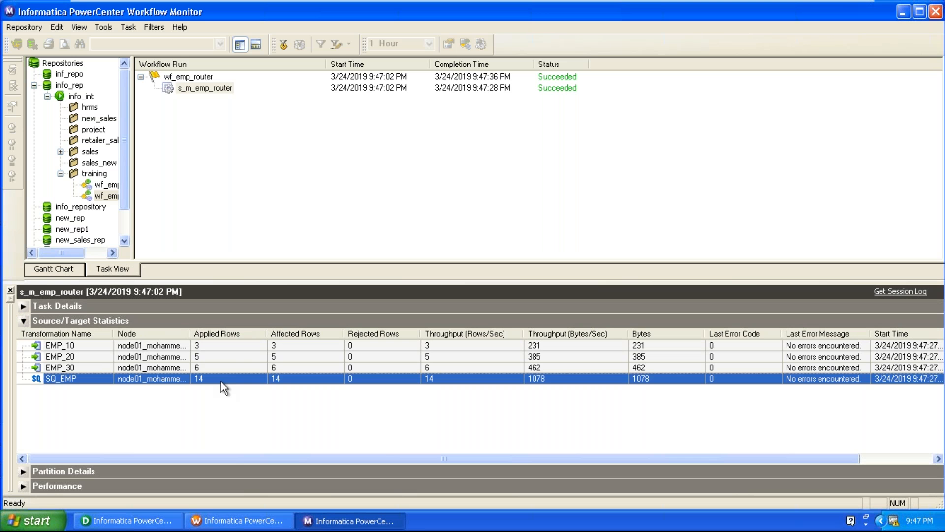
pyautogui.click(220, 346)
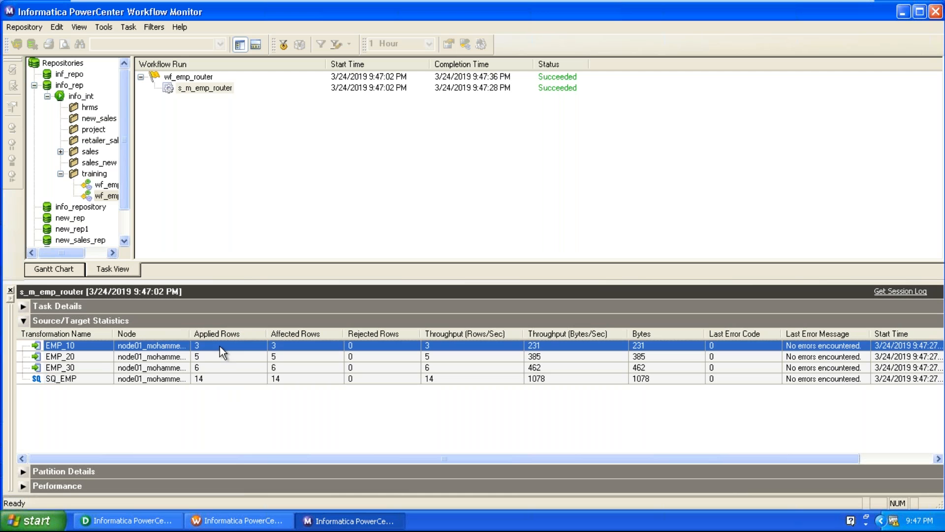
pyautogui.click(213, 358)
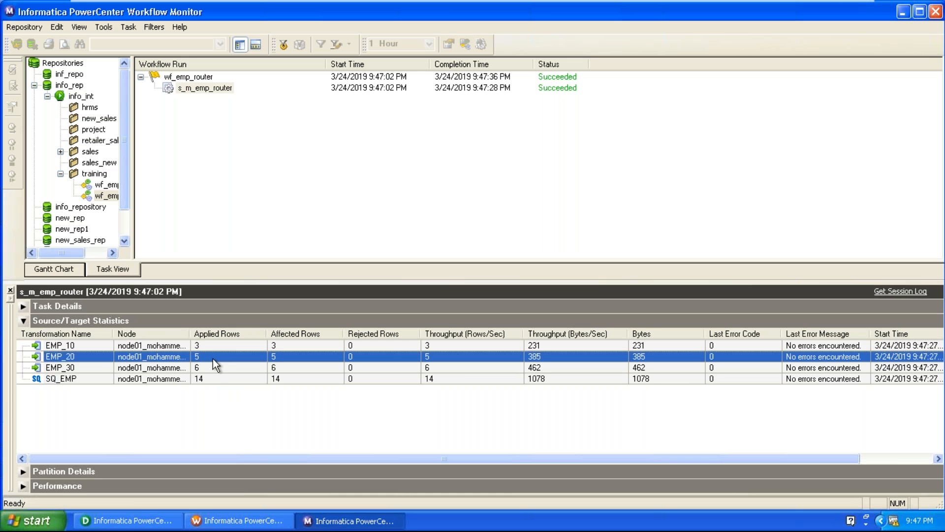
pyautogui.click(211, 368)
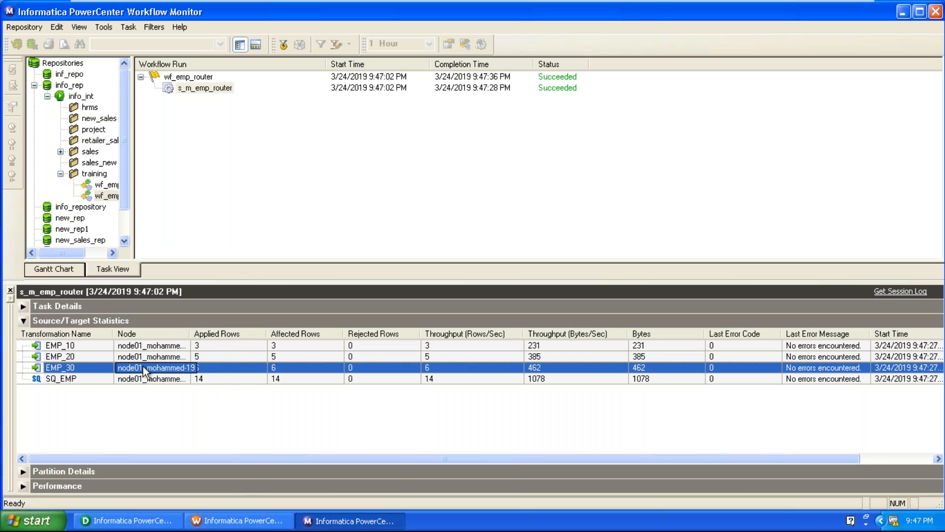
pyautogui.click(22, 321)
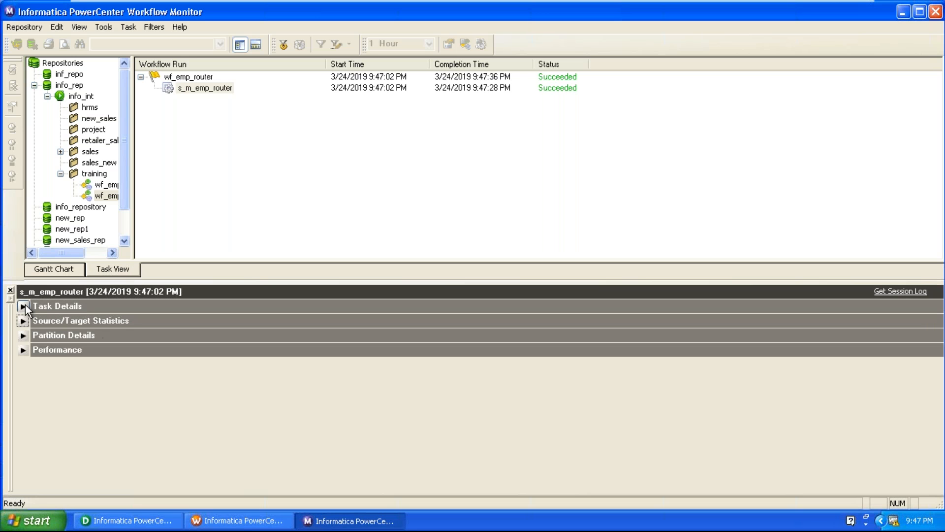
# Step: Recheck the target success rows and the EMP_20 and EMP_30 row counts
pyautogui.click(23, 305)
pyautogui.click(624, 441)
pyautogui.scroll(-2, 624, 442)
pyautogui.click(545, 441)
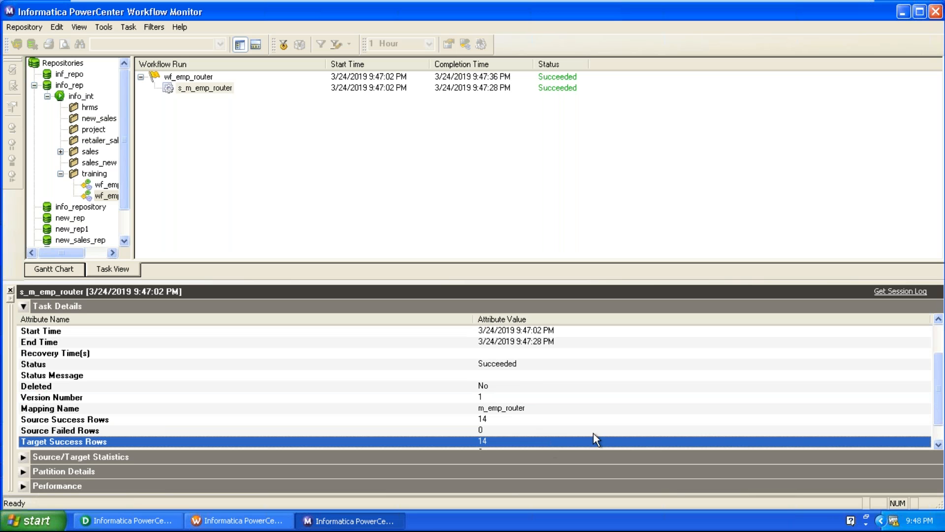
pyautogui.click(22, 306)
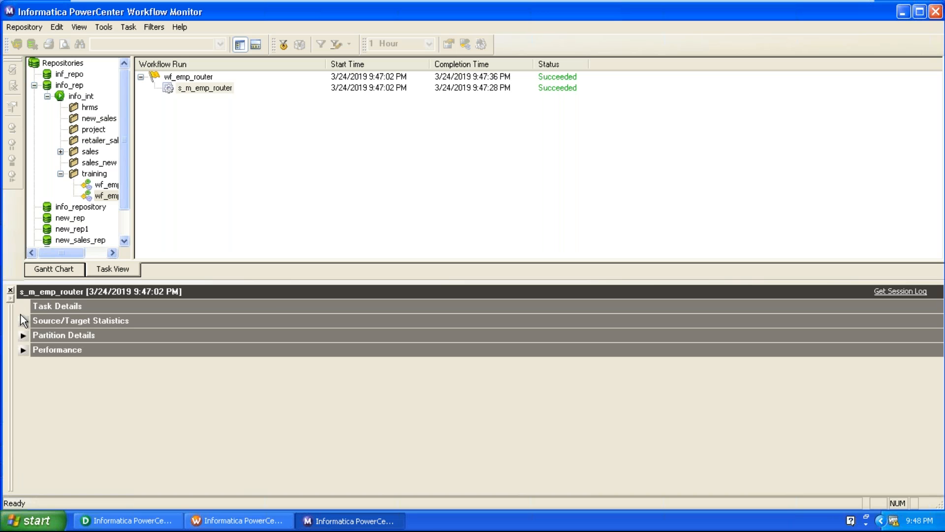
pyautogui.click(22, 320)
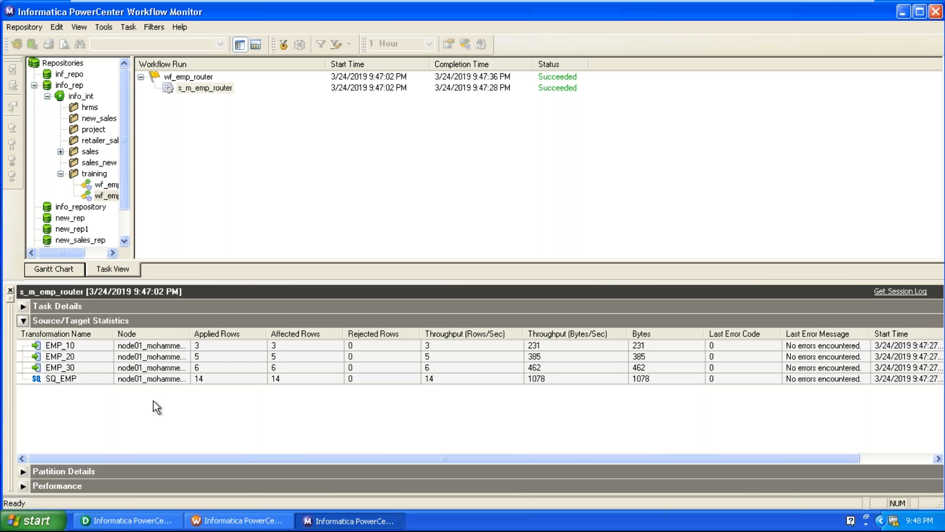
pyautogui.click(215, 354)
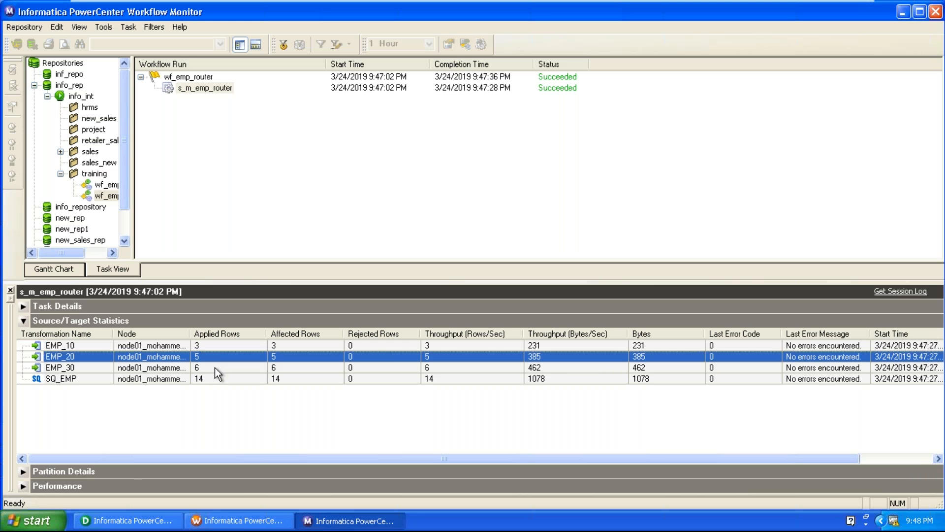
pyautogui.click(215, 368)
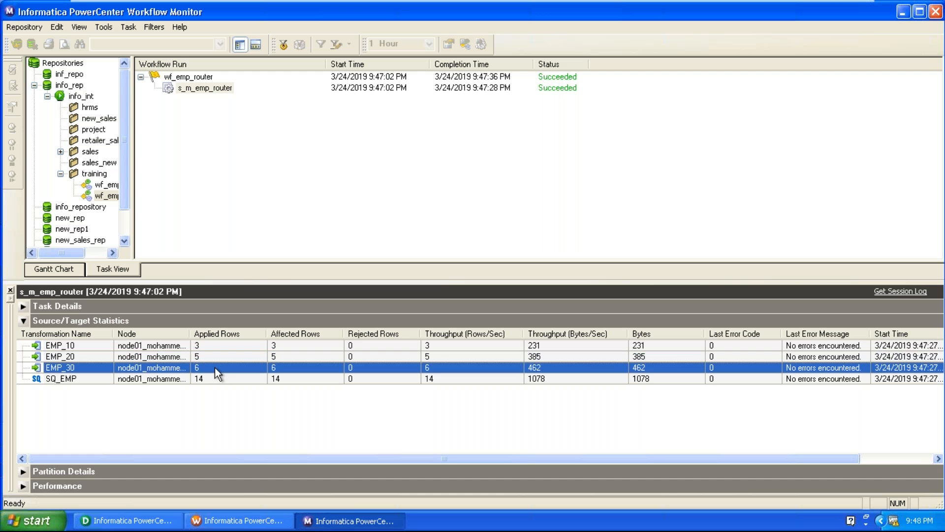
pyautogui.click(23, 320)
pyautogui.click(23, 306)
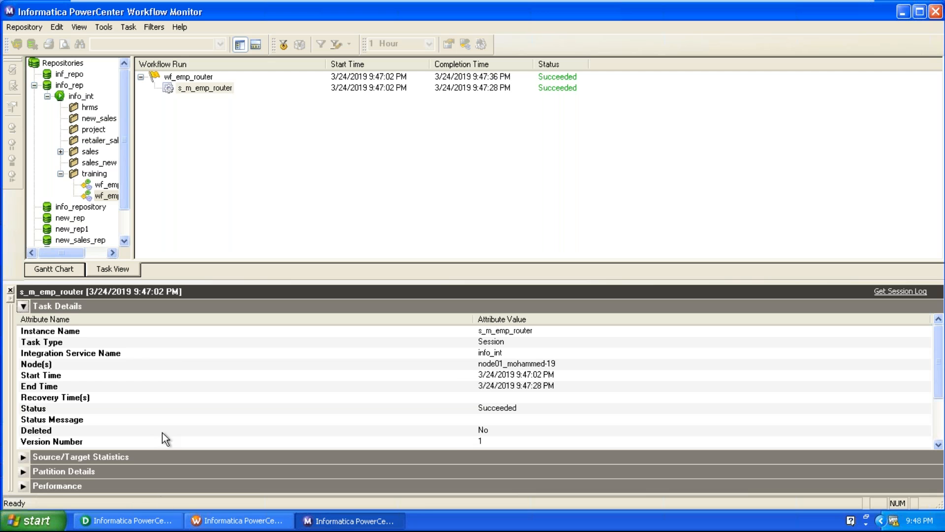
pyautogui.click(165, 523)
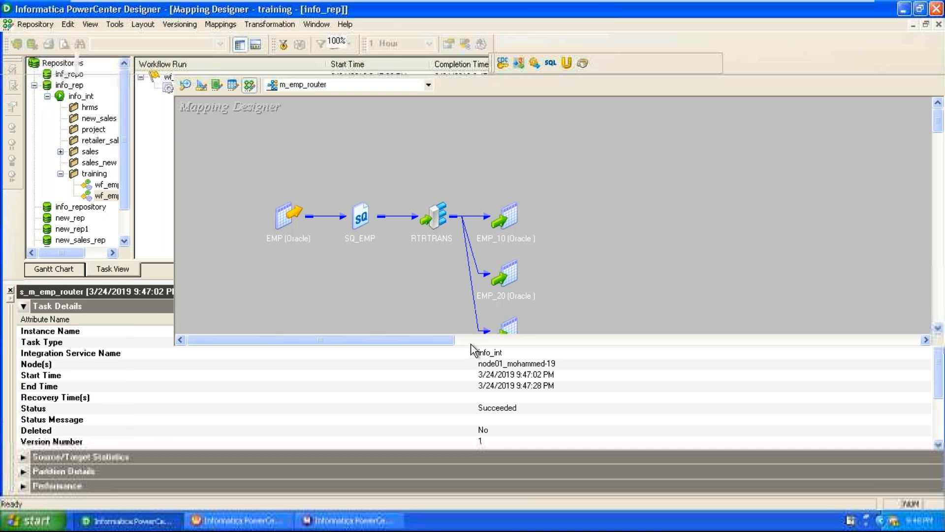
# Step: Drag the splitter down to enlarge the mapping canvas, then show the mapping list
pyautogui.moveTo(418, 348); pyautogui.dragTo(409, 413)
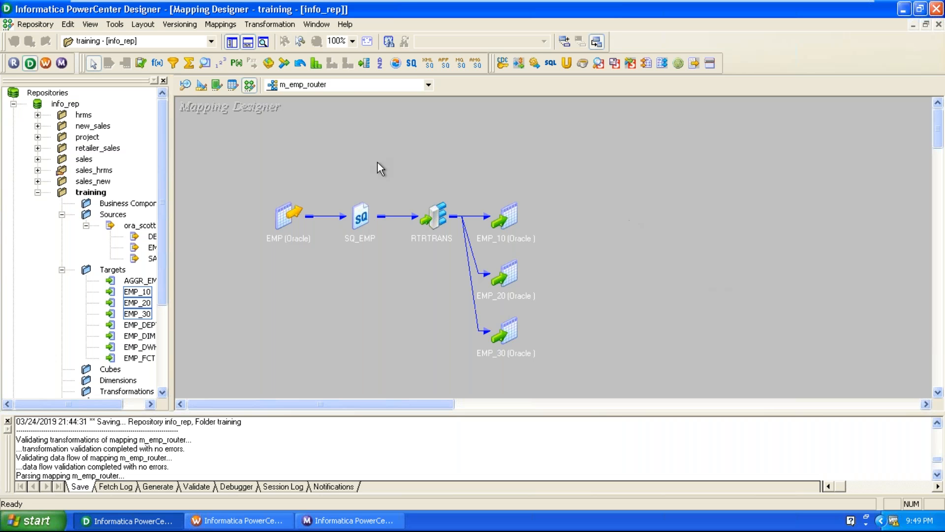
pyautogui.click(359, 85)
# Step: Switch to m_emp_dept_join and shift EMP_FCT and the empsalgrt2000 Filter lower and right
pyautogui.click(350, 96)
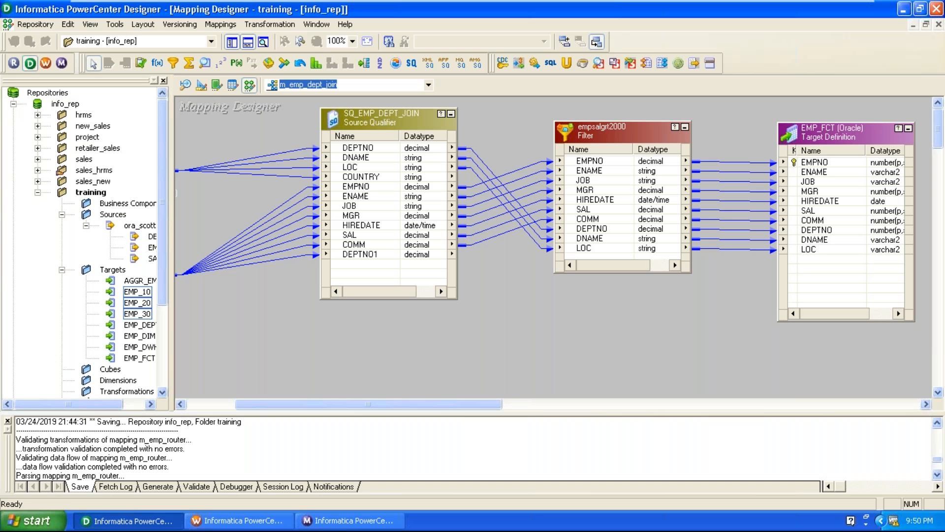
pyautogui.moveTo(852, 131); pyautogui.dragTo(870, 155)
pyautogui.moveTo(605, 131); pyautogui.dragTo(608, 162)
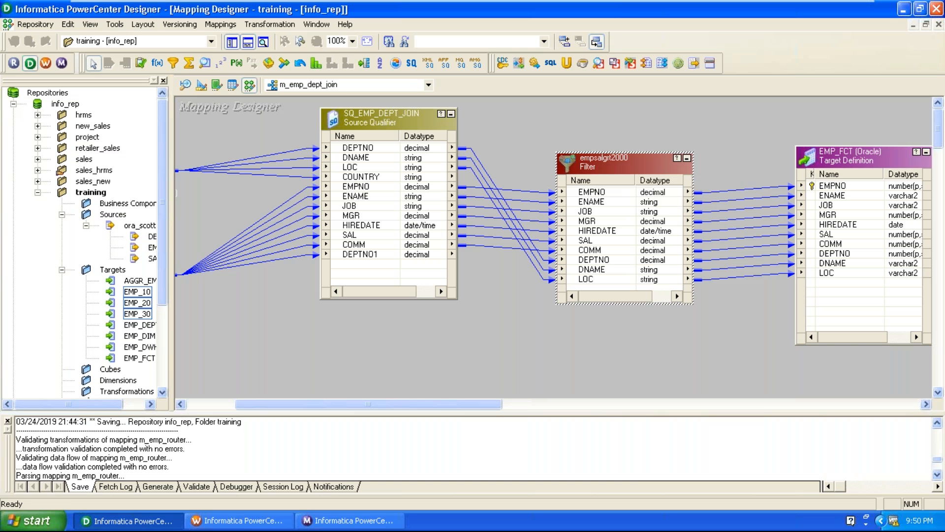
# Step: Delete the empsalgrt2000 Filter and place a SRTTRANS Sorter beside EMP_FCT
pyautogui.press('Delete')
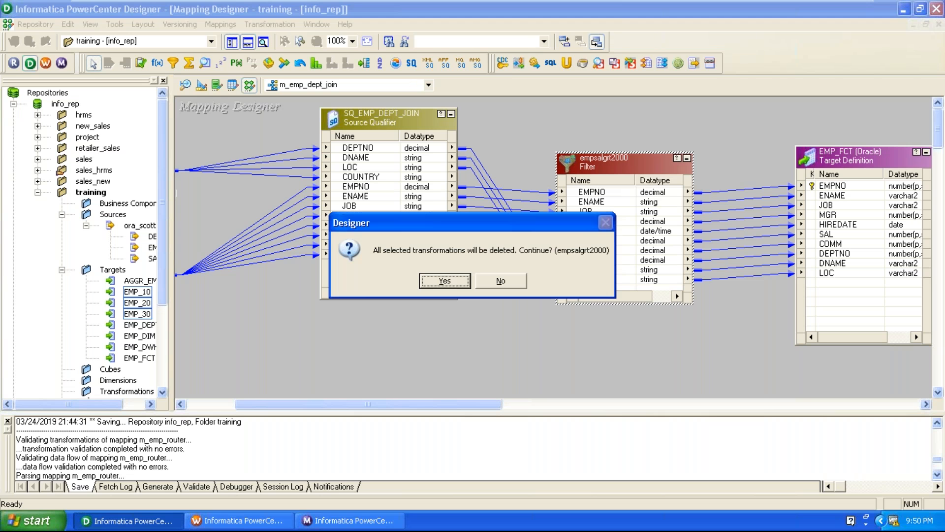
pyautogui.click(444, 280)
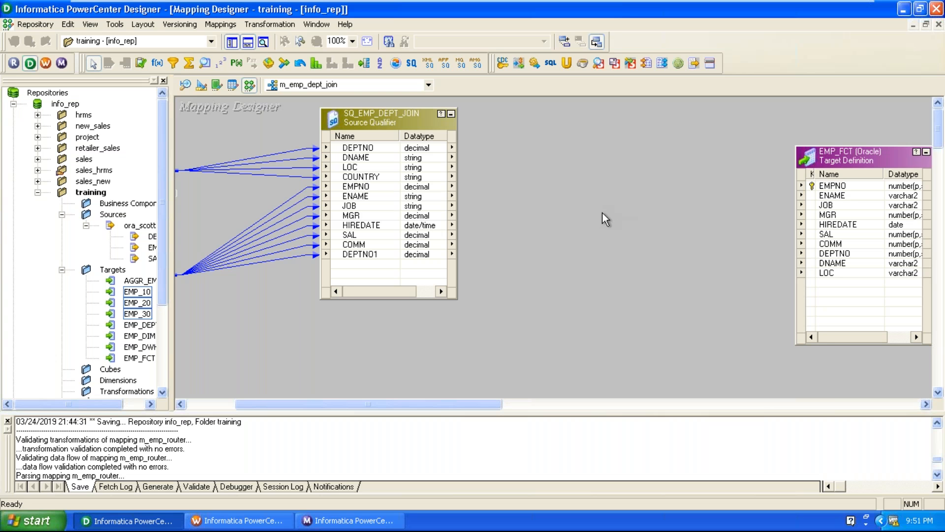
pyautogui.click(380, 64)
pyautogui.click(567, 176)
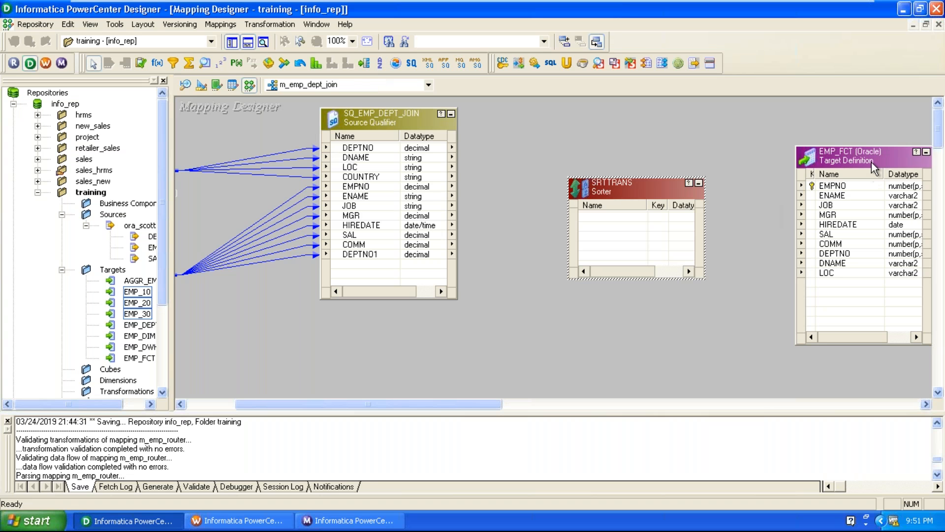
pyautogui.moveTo(863, 147); pyautogui.dragTo(846, 121)
pyautogui.moveTo(625, 193); pyautogui.dragTo(617, 173)
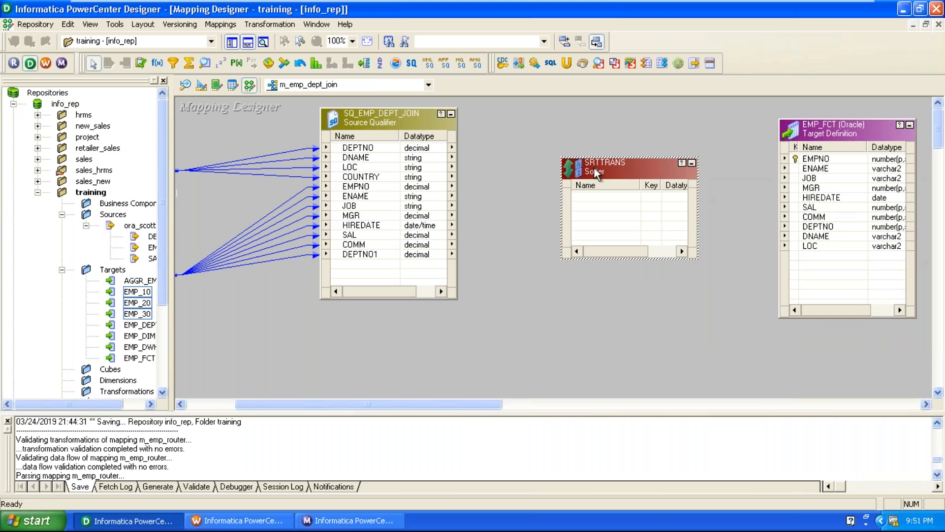
# Step: Link EMPNO–COMM and DEPTNO, DNAME, LOC from SQ_EMP_DEPT_JOIN into SRTTRANS
pyautogui.click(370, 189)
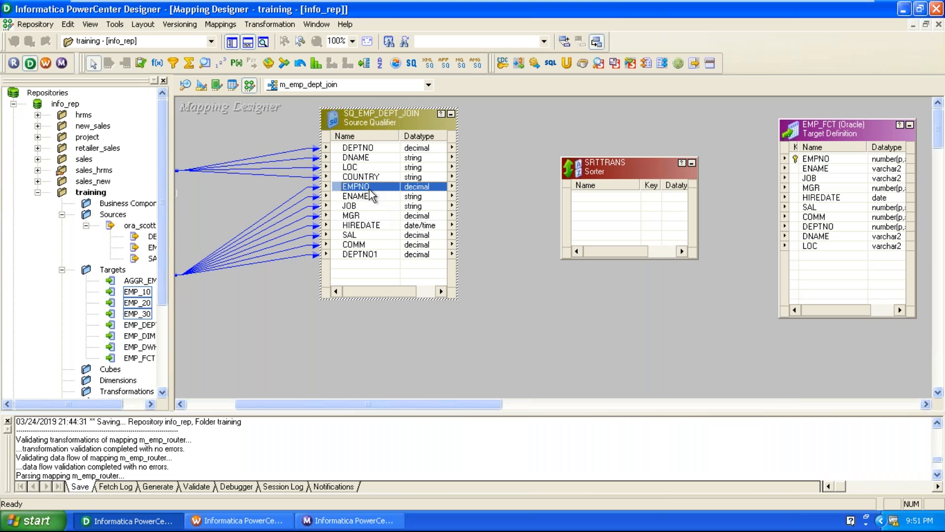
pyautogui.keyDown('shift'); pyautogui.click(365, 244); pyautogui.keyUp('shift')
pyautogui.moveTo(364, 244); pyautogui.dragTo(618, 201)
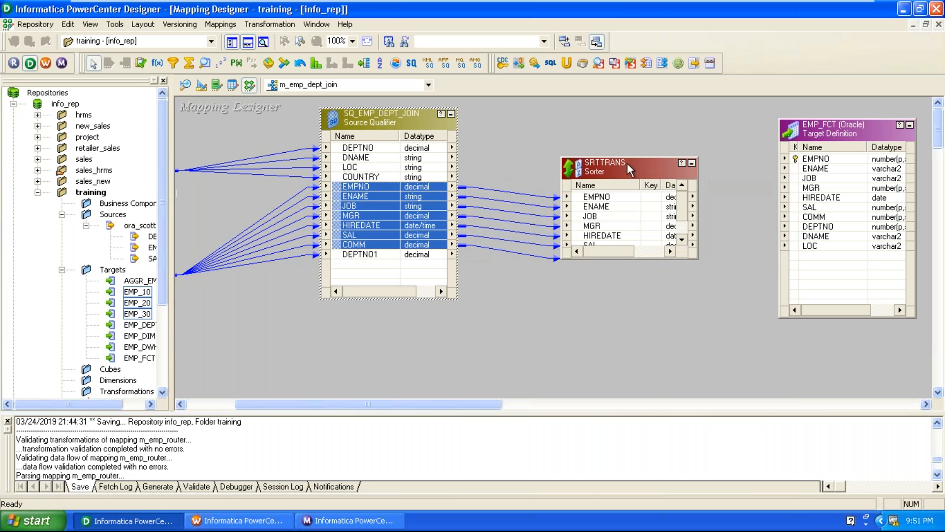
pyautogui.moveTo(627, 159); pyautogui.dragTo(627, 122)
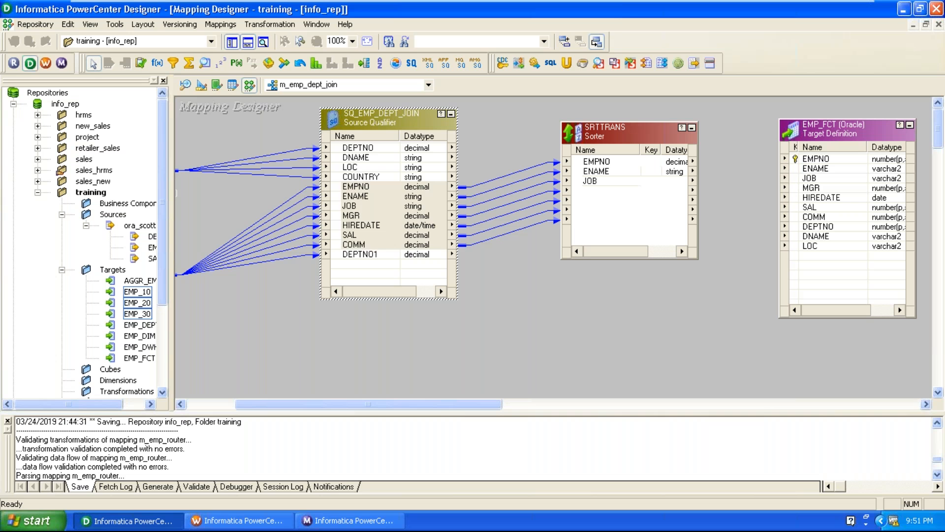
pyautogui.moveTo(378, 148)
pyautogui.mouseDown()
pyautogui.moveTo(351, 172)
pyautogui.moveTo(613, 241)
pyautogui.mouseUp()
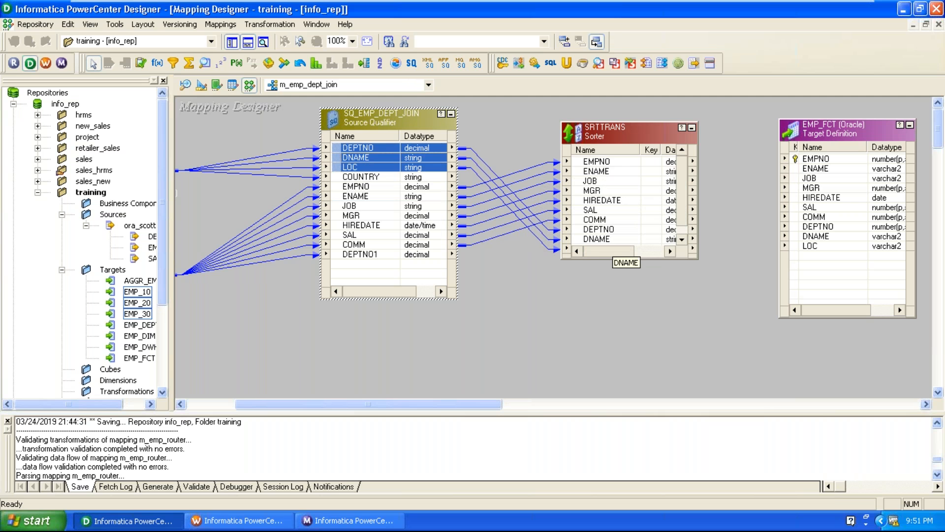
# Step: In SRTTRANS's ports, make SAL a sort key with Descending direction
pyautogui.doubleClick(592, 126)
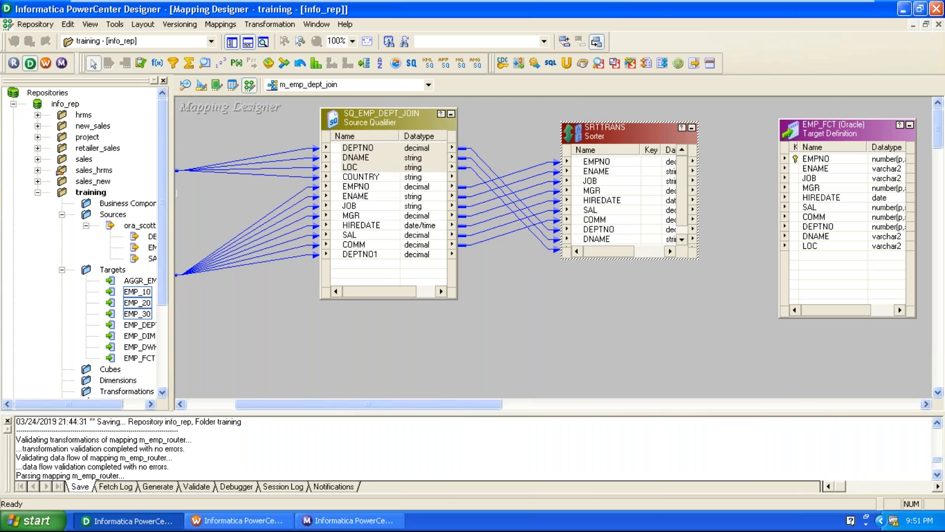
pyautogui.click(450, 98)
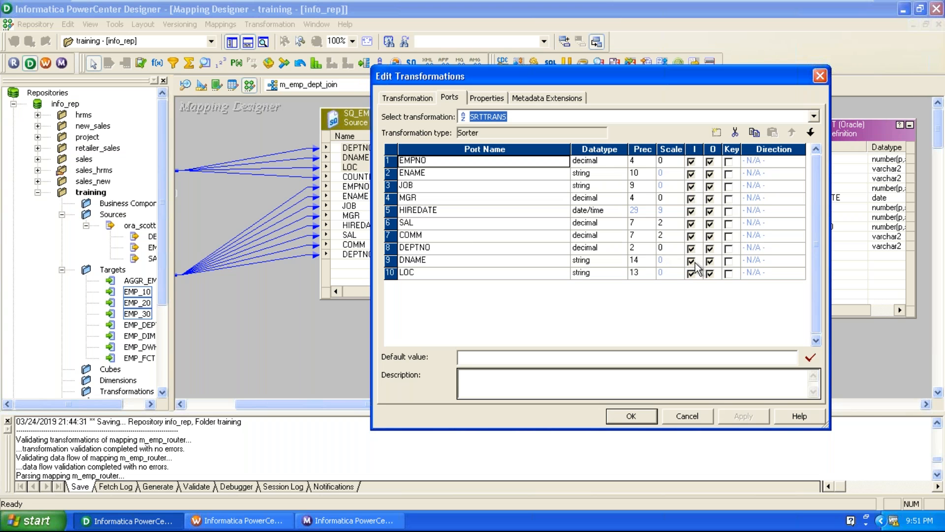
pyautogui.click(461, 226)
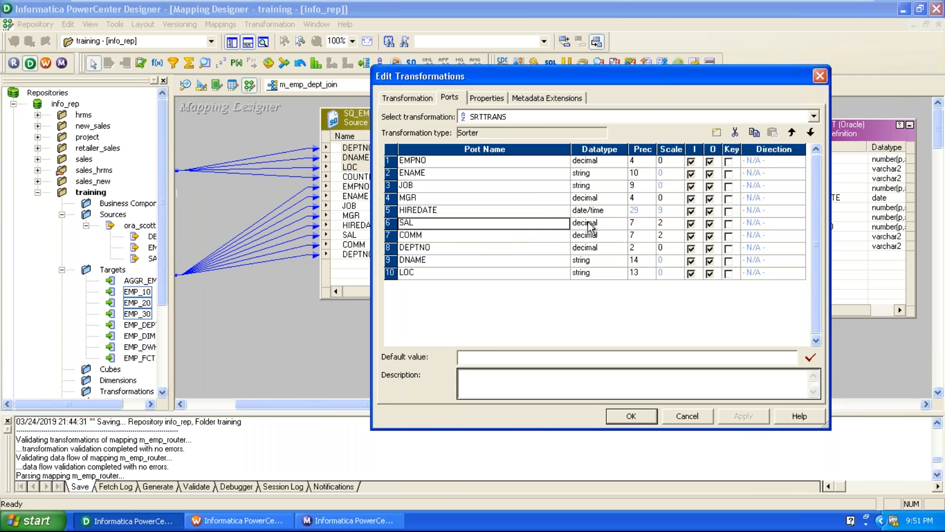
pyautogui.click(729, 224)
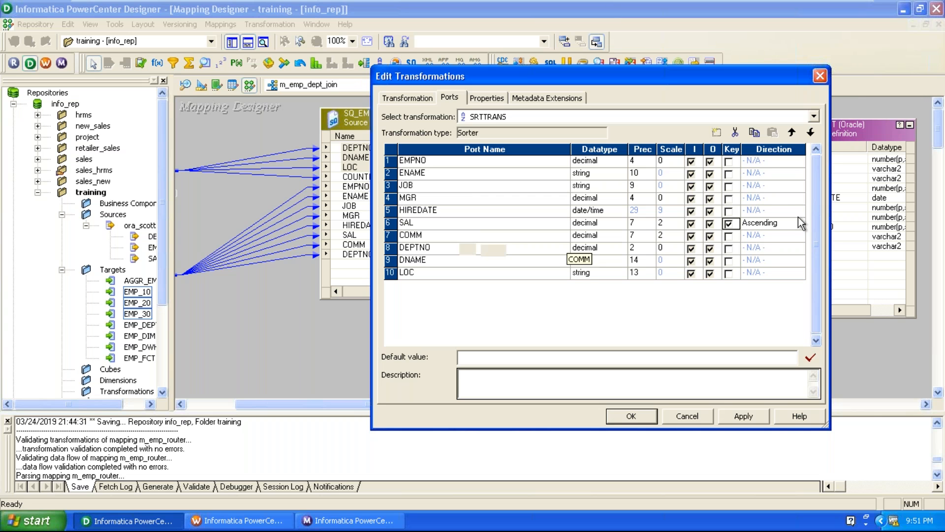
pyautogui.click(785, 219)
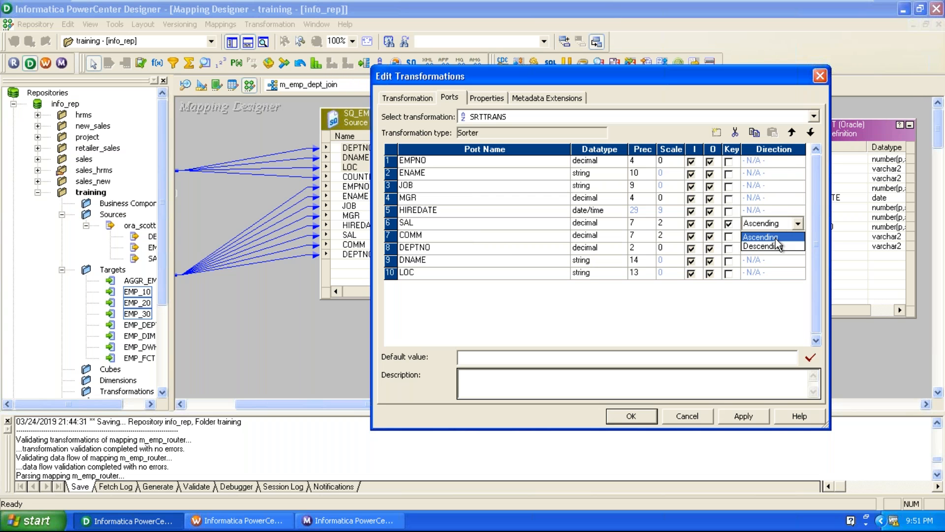
pyautogui.click(768, 245)
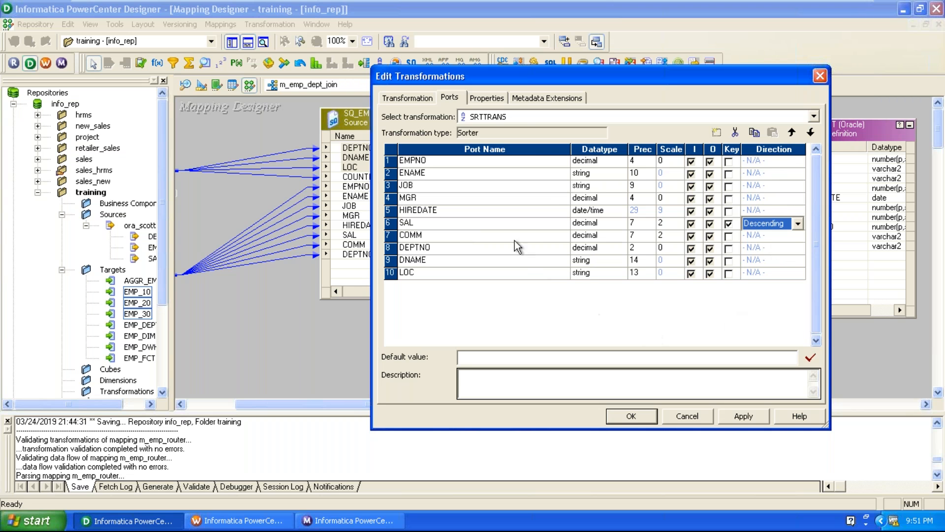
pyautogui.click(504, 227)
# Step: Move DEPTNO above COMM and SAL, make it an ascending sort key, and apply
pyautogui.click(491, 244)
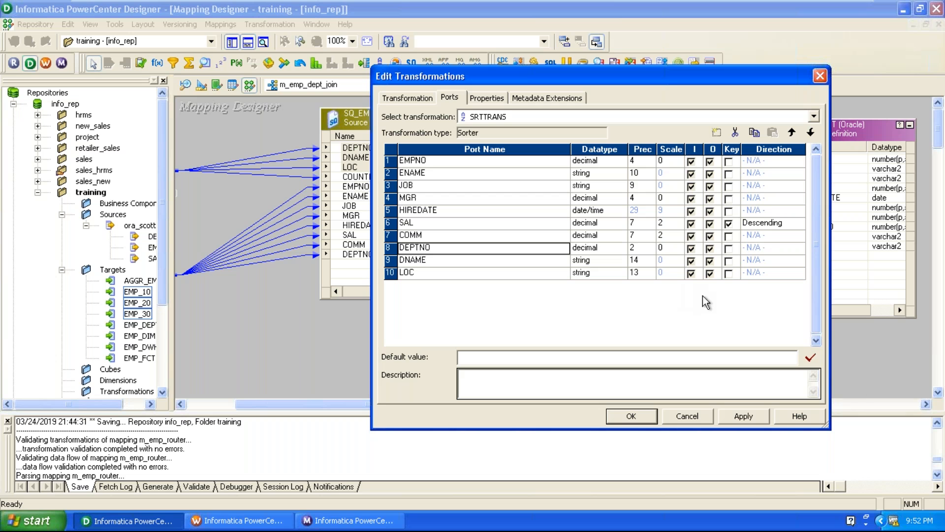
pyautogui.click(792, 133)
pyautogui.click(792, 133)
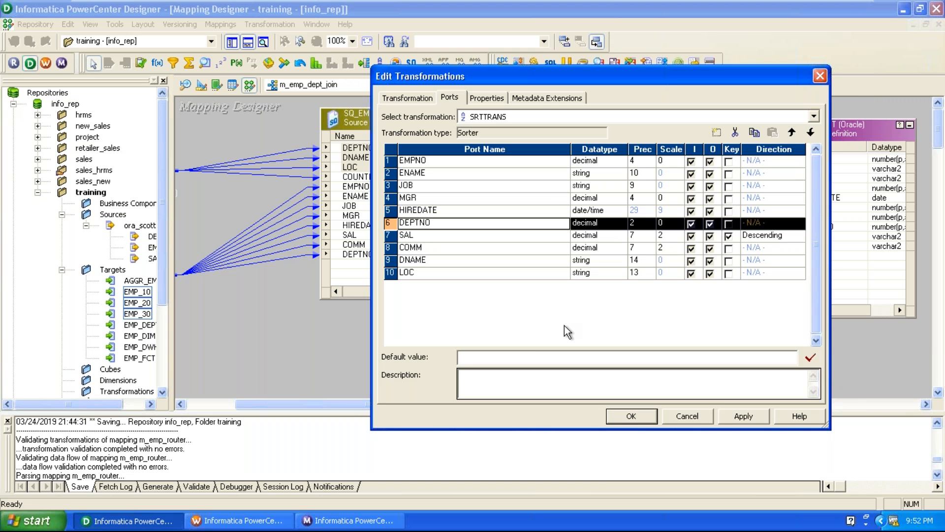
pyautogui.click(728, 223)
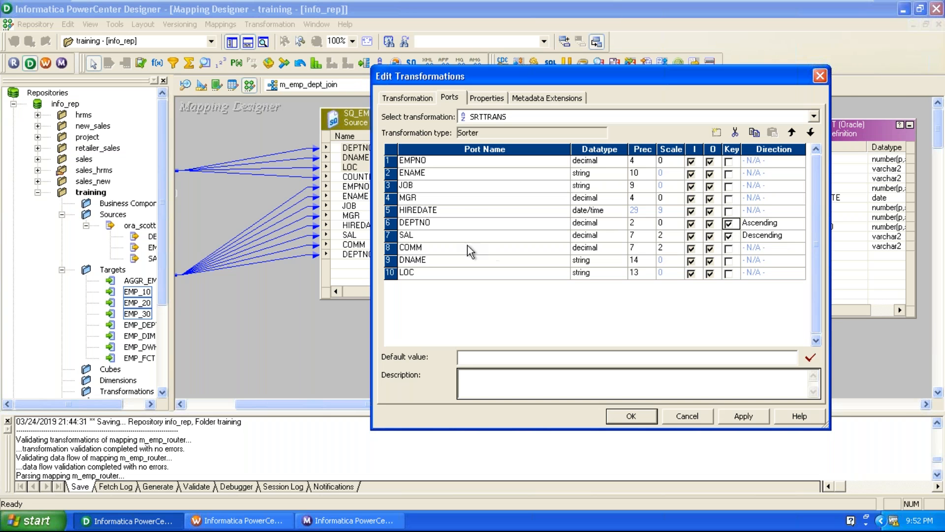
pyautogui.click(463, 224)
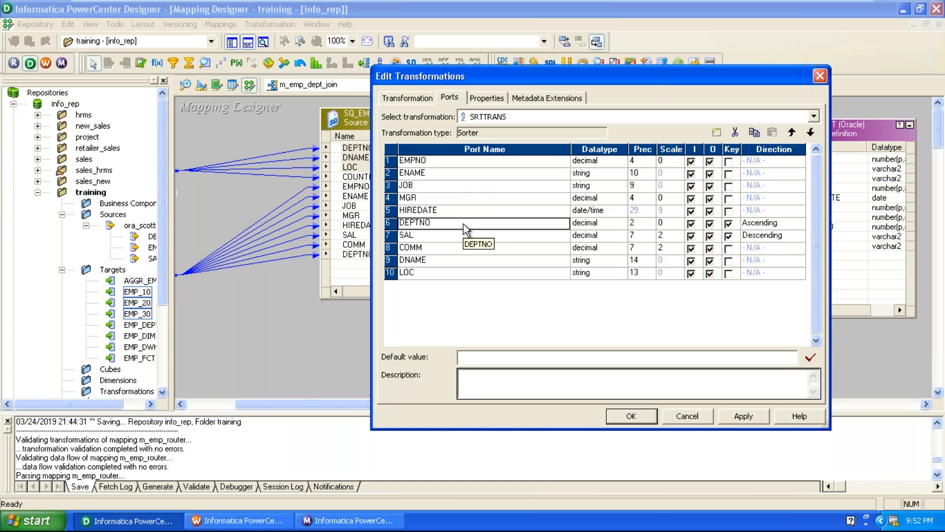
pyautogui.click(456, 237)
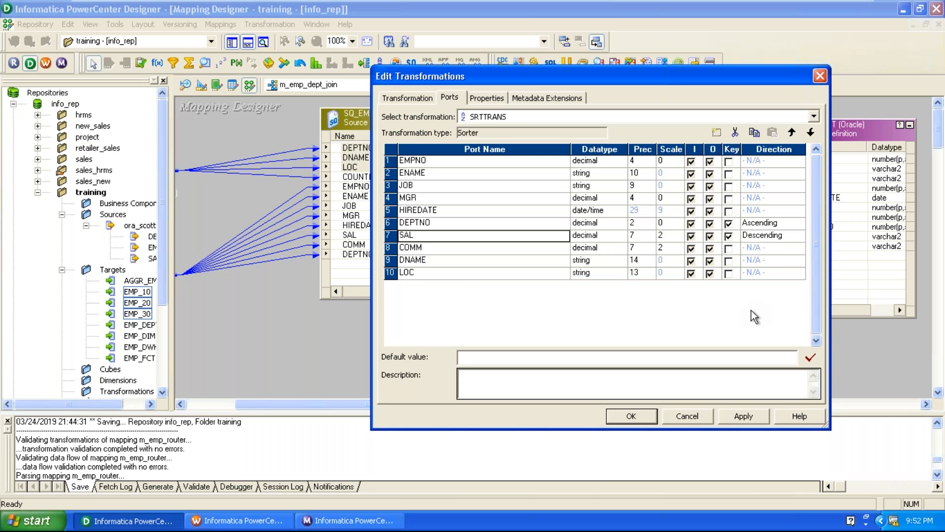
pyautogui.click(741, 415)
pyautogui.click(651, 419)
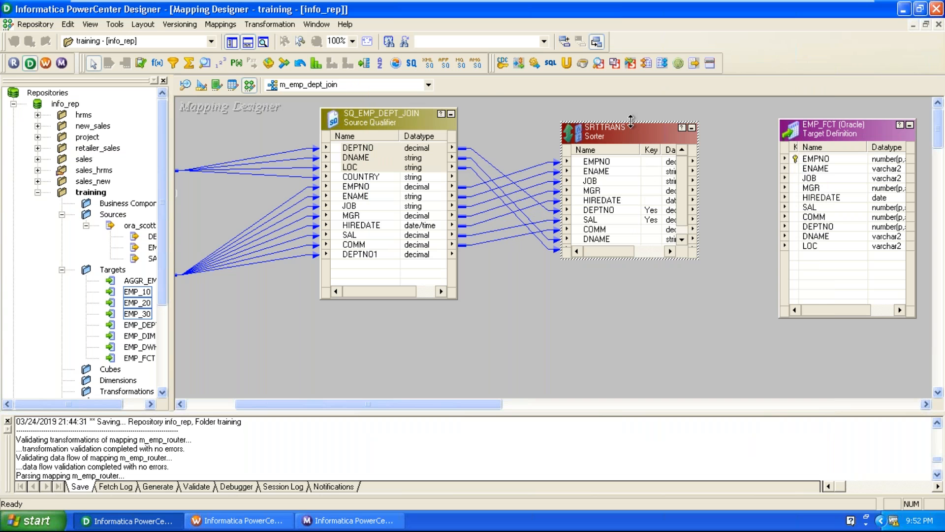
# Step: Link Sorter ports EMPNO–HIREDATE and DEPTNO to the matching EMP_FCT columns
pyautogui.moveTo(630, 120); pyautogui.dragTo(631, 100)
pyautogui.click(617, 189)
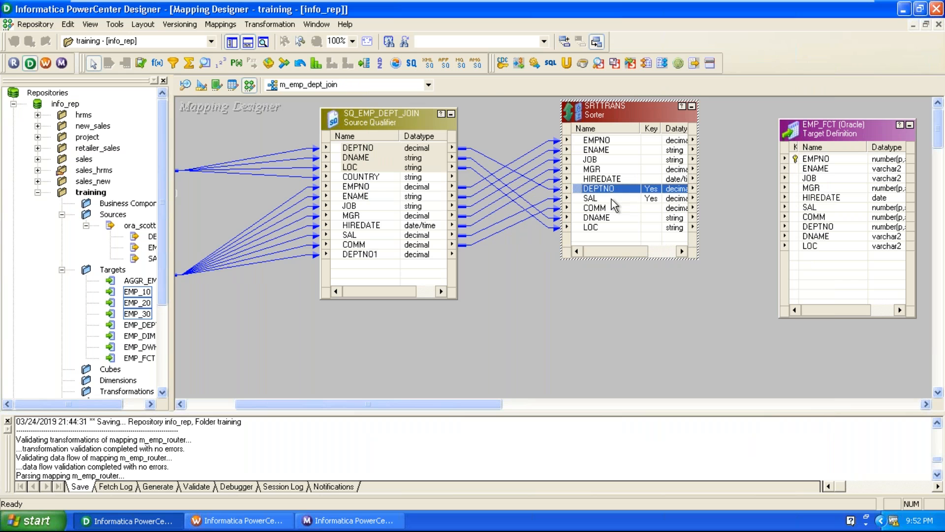
pyautogui.click(612, 199)
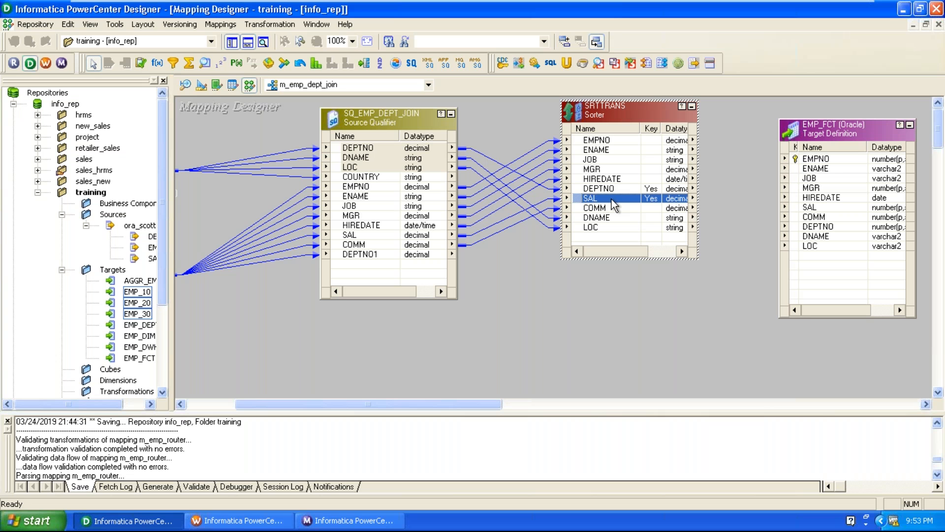
pyautogui.click(609, 142)
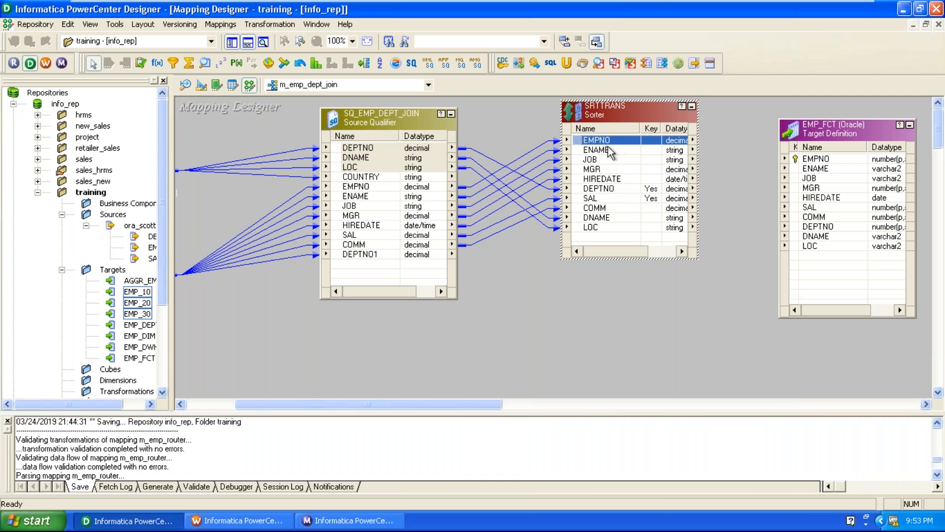
pyautogui.keyDown('shift'); pyautogui.click(610, 179); pyautogui.keyUp('shift')
pyautogui.moveTo(609, 143); pyautogui.dragTo(842, 160)
pyautogui.moveTo(604, 191); pyautogui.dragTo(818, 228)
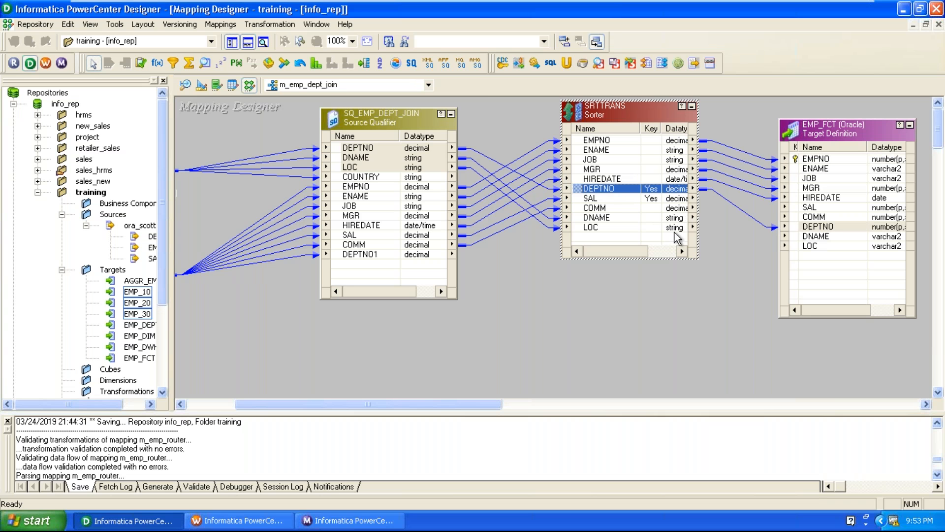
# Step: Link SAL, COMM, DNAME and LOC to EMP_FCT and tidy the two objects' positions
pyautogui.click(602, 207)
pyautogui.keyDown('shift'); pyautogui.click(598, 199); pyautogui.keyUp('shift')
pyautogui.moveTo(597, 201); pyautogui.dragTo(817, 209)
pyautogui.click(624, 218)
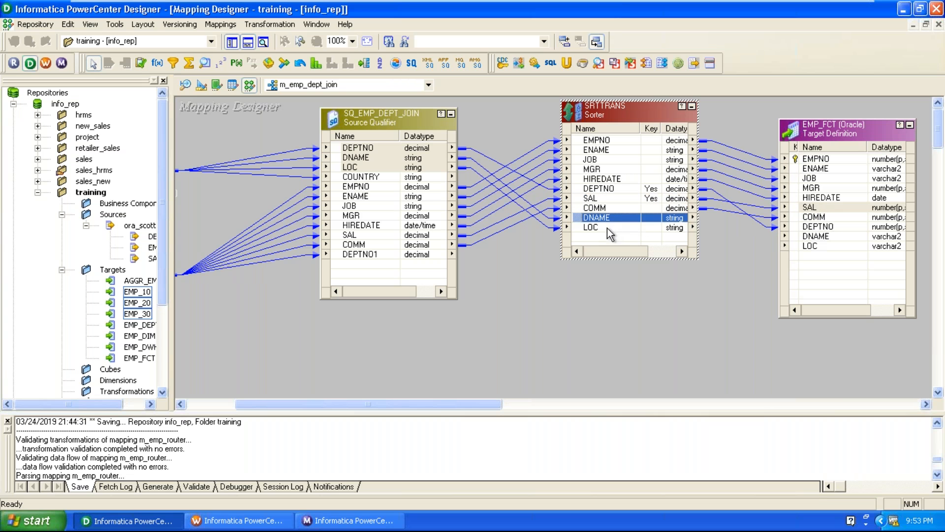
pyautogui.keyDown('shift'); pyautogui.click(608, 229); pyautogui.keyUp('shift')
pyautogui.moveTo(608, 229); pyautogui.dragTo(817, 236)
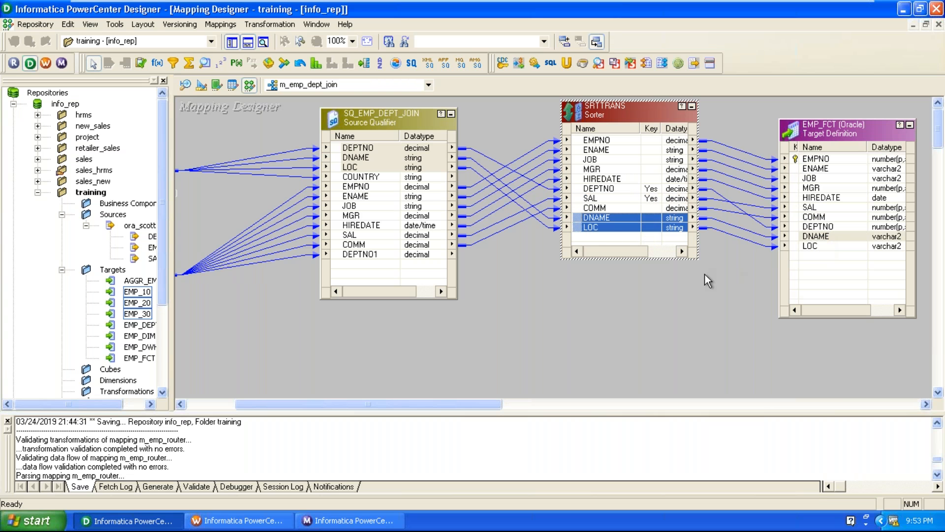
pyautogui.click(704, 274)
pyautogui.moveTo(836, 128); pyautogui.dragTo(836, 121)
pyautogui.moveTo(592, 118); pyautogui.dragTo(591, 127)
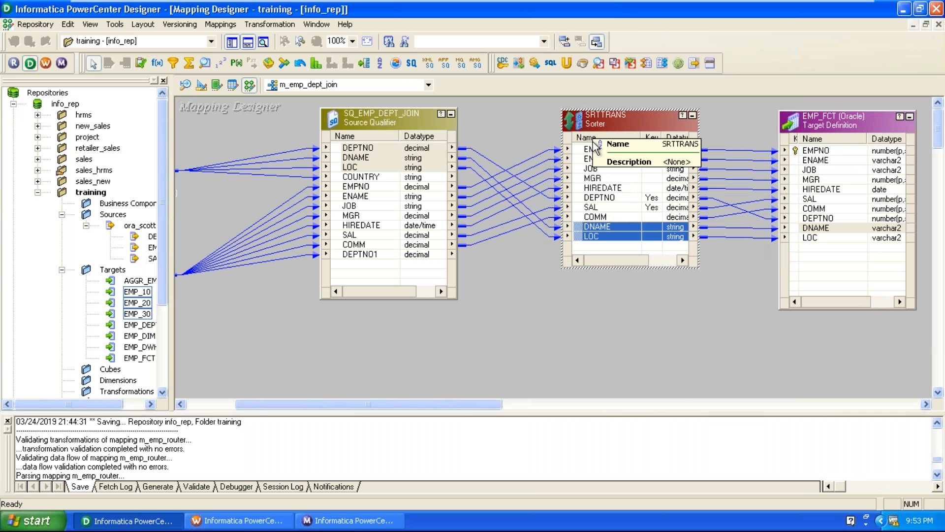
pyautogui.click(555, 282)
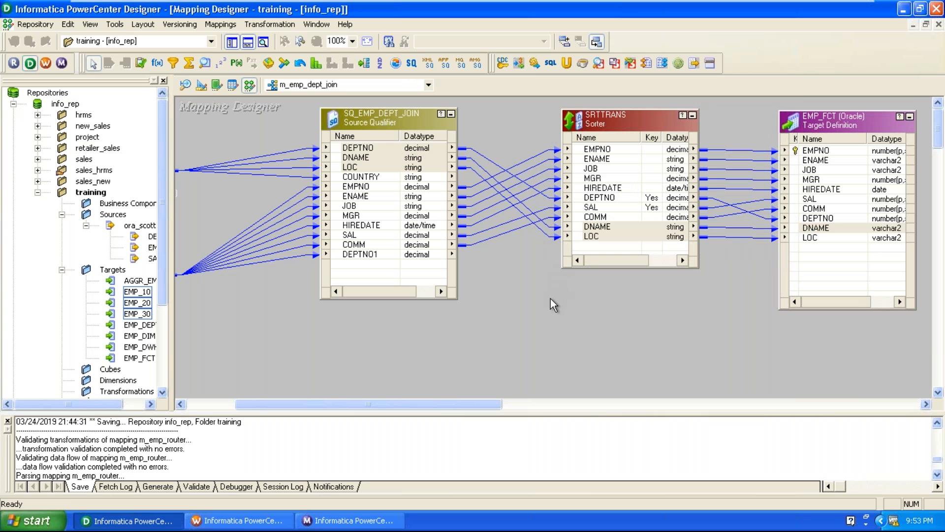
# Step: Validate the m_emp_dept_join mapping and collapse all transformations into arranged icons
pyautogui.click(208, 28)
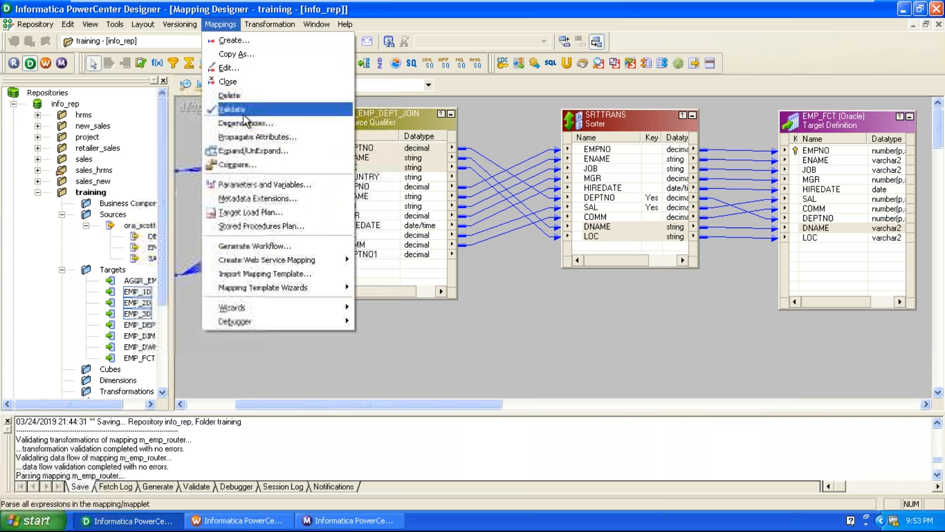
pyautogui.click(236, 110)
pyautogui.rightClick(237, 125)
pyautogui.click(283, 215)
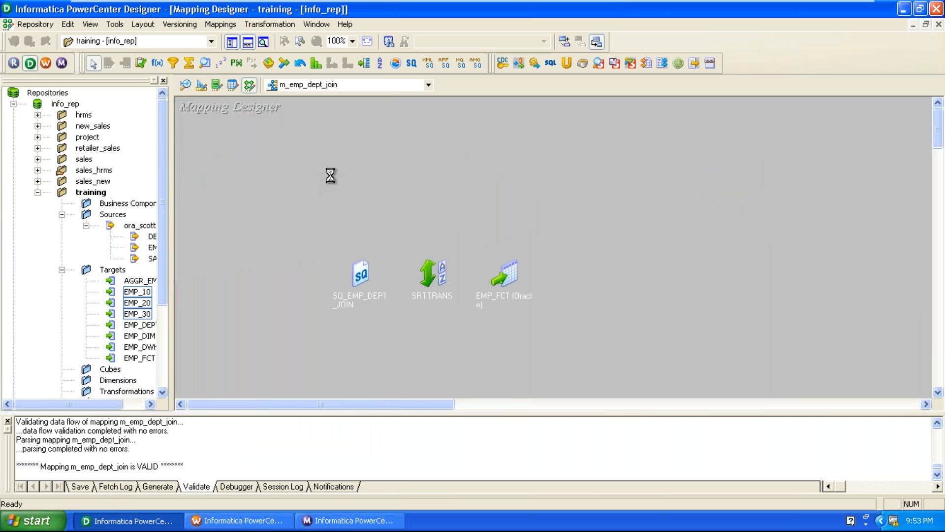
# Step: Save the m_emp_dept_join mapping to the repository and bring up Workflow Manager
pyautogui.click(37, 24)
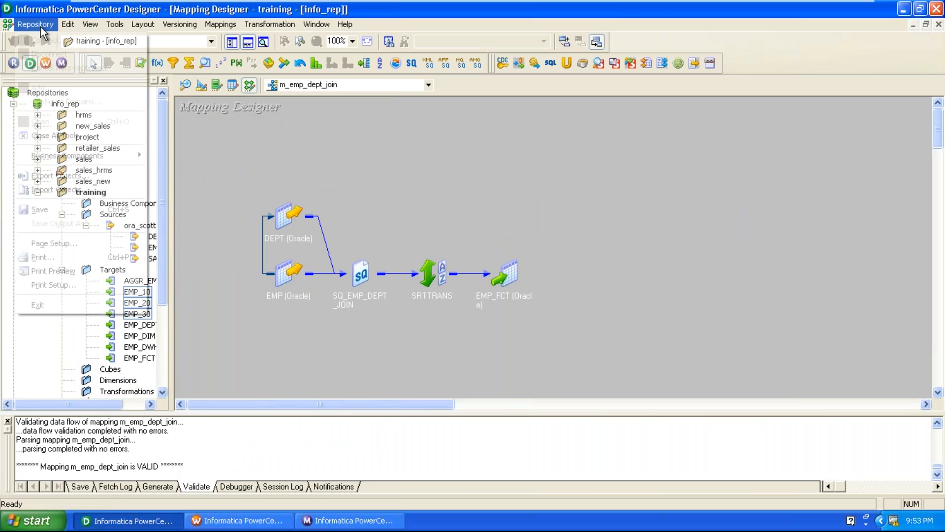
pyautogui.click(54, 210)
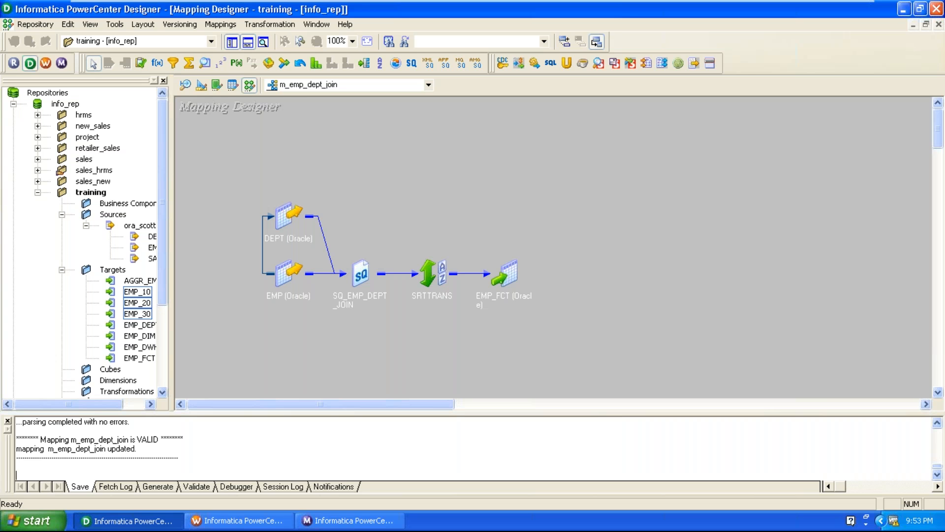
pyautogui.click(263, 521)
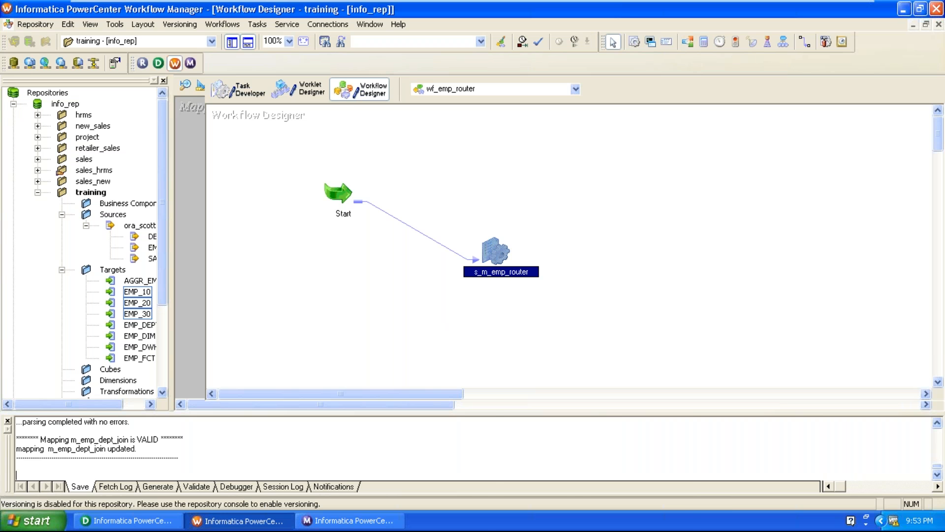
# Step: Refresh the s_m_emp_router mapping, then open wf_emp_dept_join and refresh its s_m_emp_dept_join session
pyautogui.rightClick(493, 268)
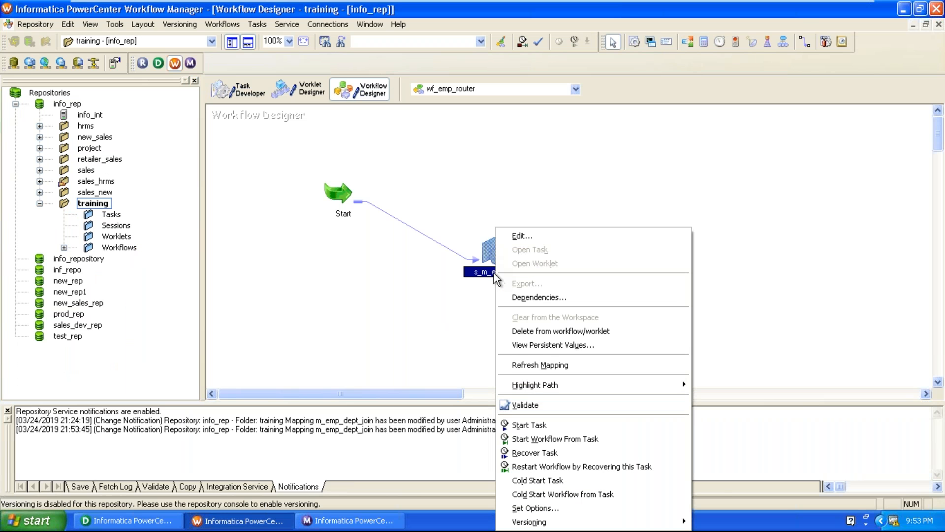
pyautogui.click(526, 365)
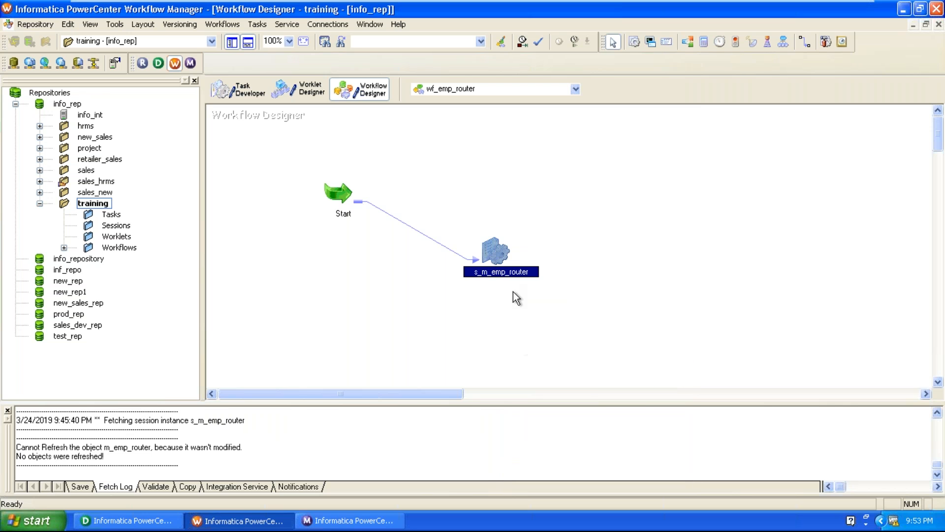
pyautogui.click(462, 85)
pyautogui.click(465, 115)
pyautogui.click(480, 259)
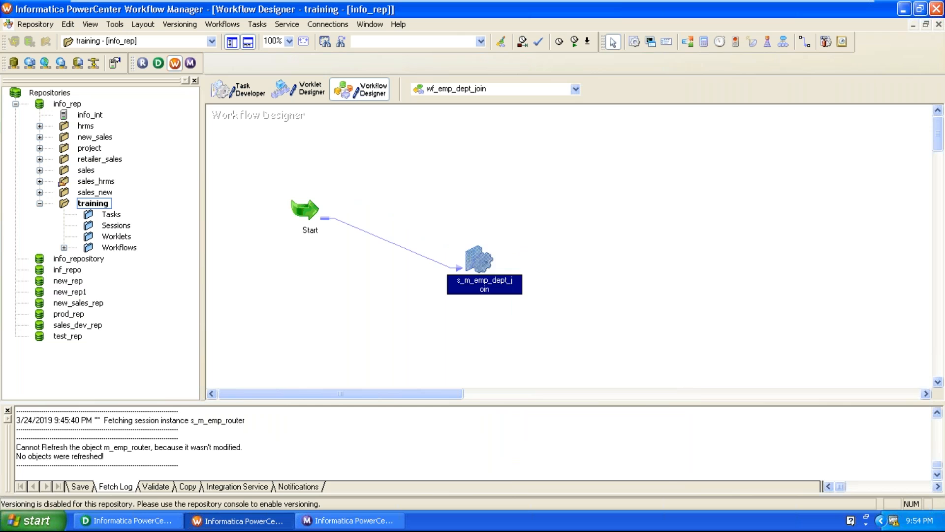
pyautogui.rightClick(474, 261)
pyautogui.click(492, 366)
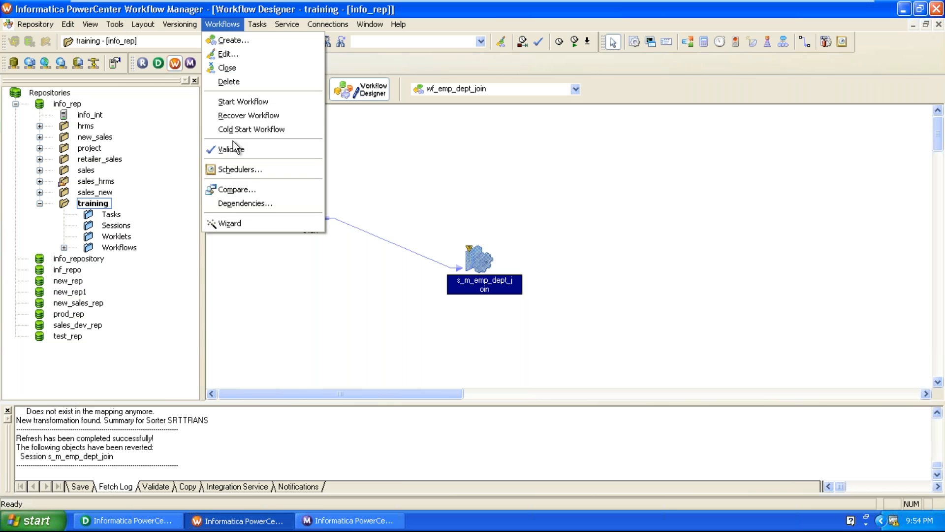
# Step: Validate and save wf_emp_dept_join, then bring up Workflow Monitor
pyautogui.click(234, 152)
pyautogui.click(46, 22)
pyautogui.click(47, 189)
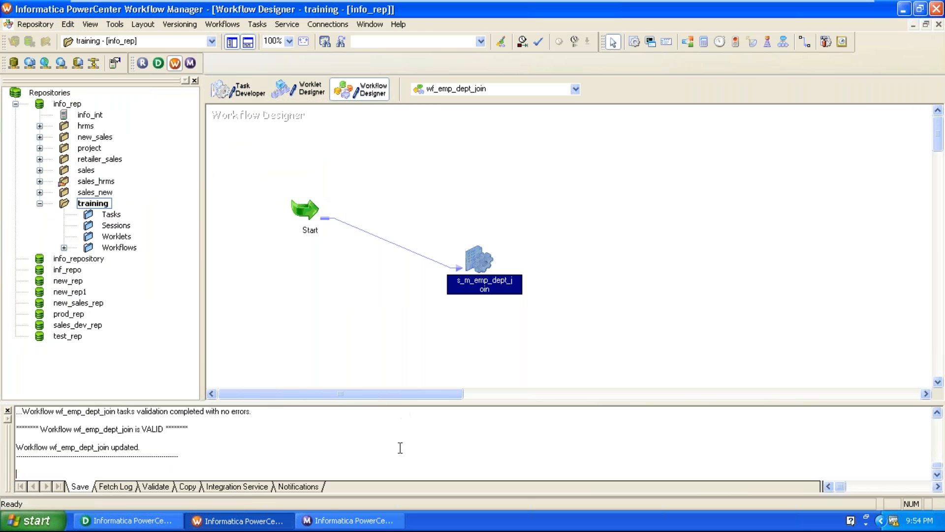
pyautogui.click(382, 522)
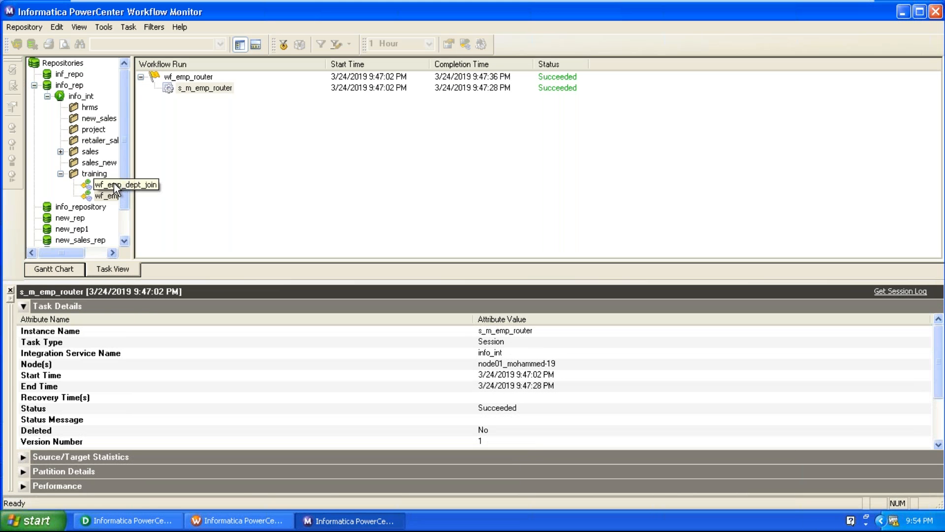
# Step: Rerun wf_emp_dept_join from its s_m_emp_dept_join session run
pyautogui.click(115, 188)
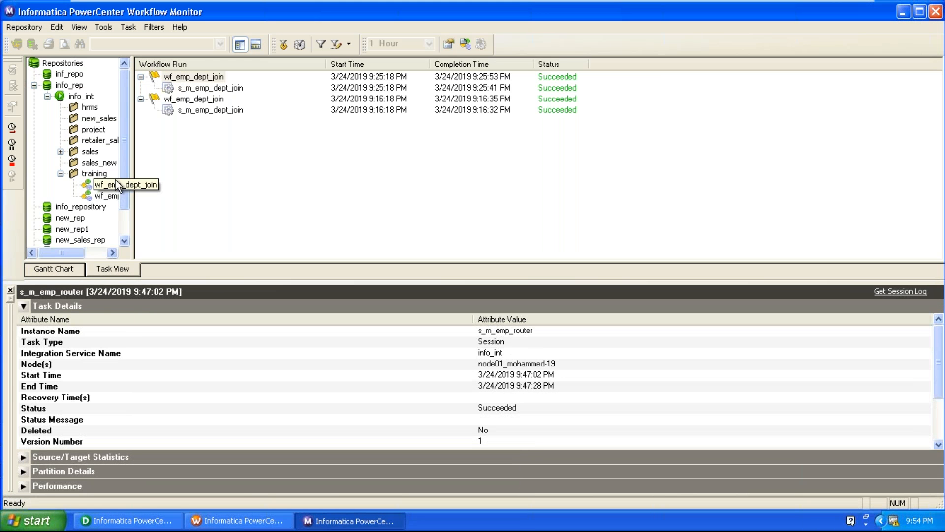
pyautogui.click(220, 89)
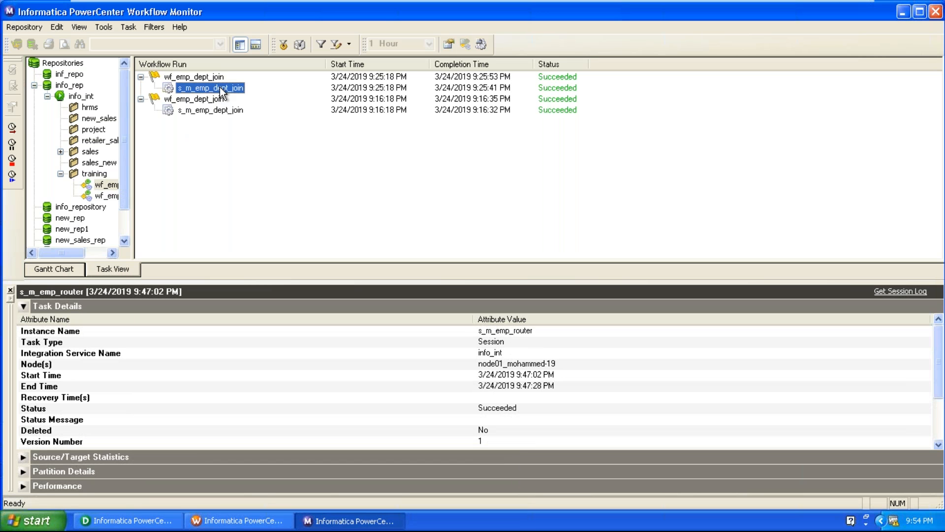
pyautogui.rightClick(220, 89)
pyautogui.click(237, 106)
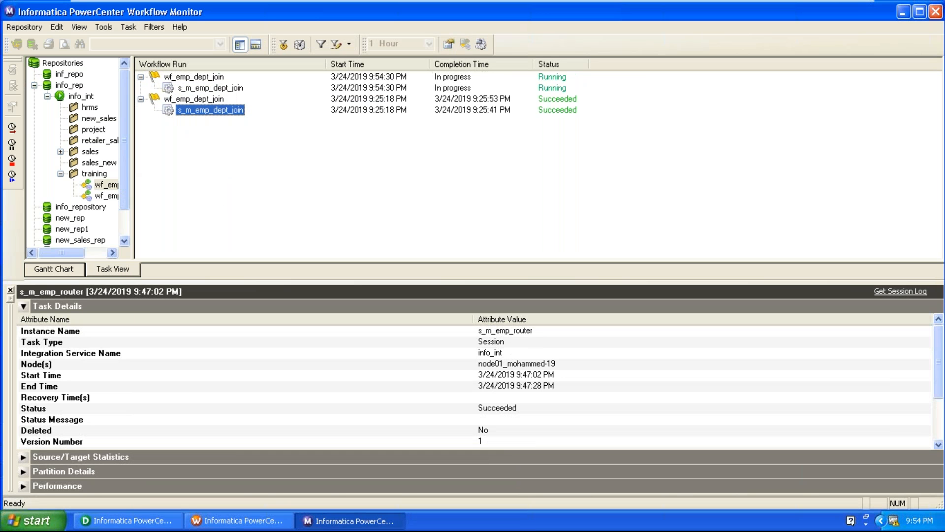
# Step: Show the session's run properties and confirm 14 source and 14 target rows succeeded
pyautogui.rightClick(228, 92)
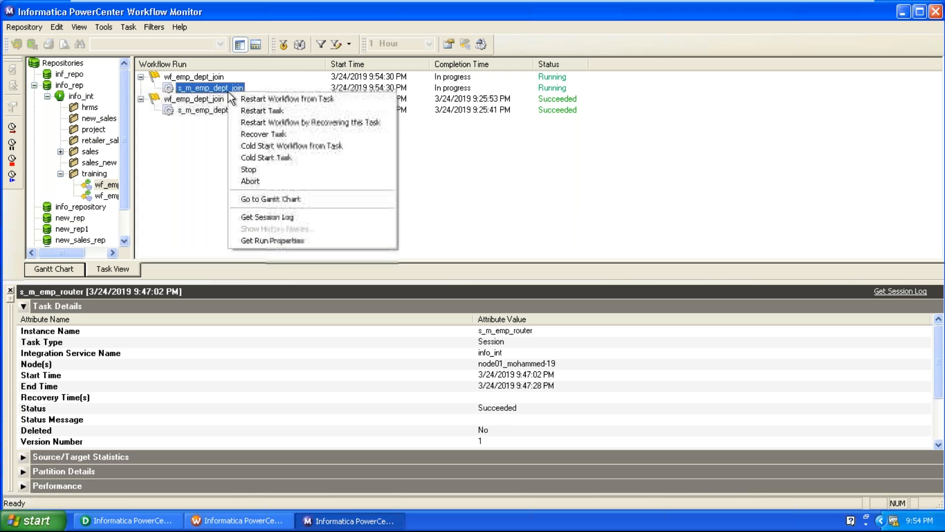
pyautogui.click(248, 241)
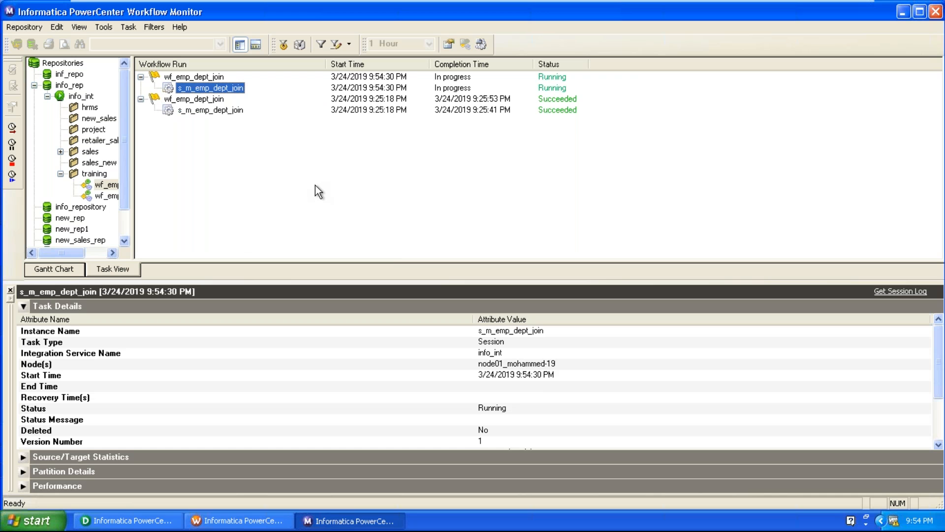
pyautogui.click(404, 385)
pyautogui.scroll(-2, 405, 388)
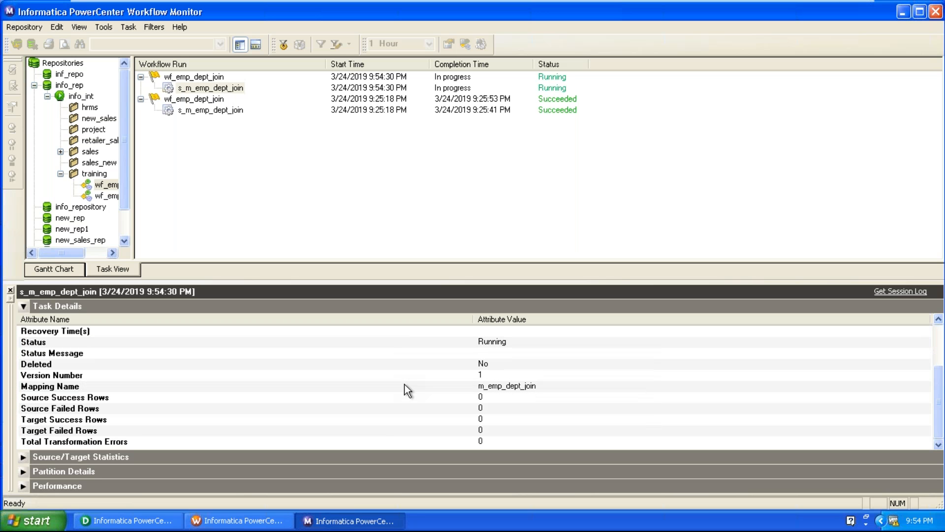
pyautogui.press('Home')
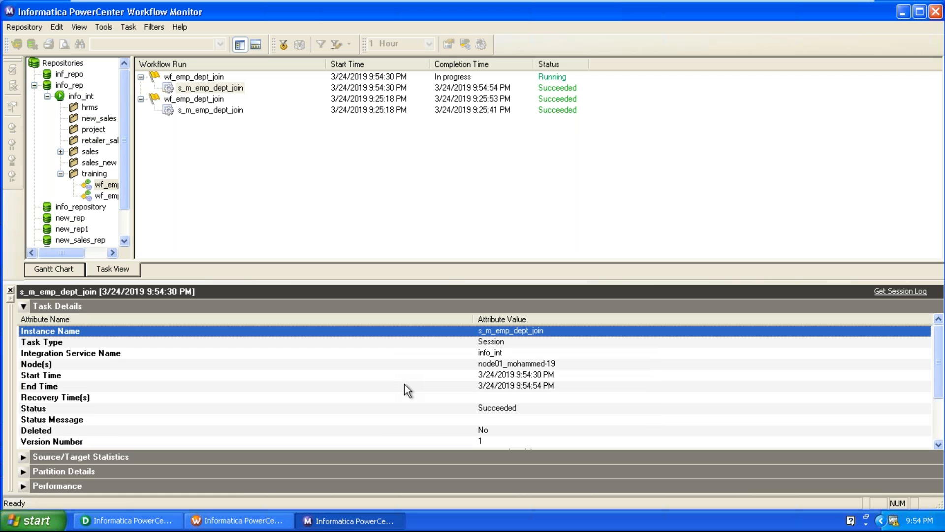
pyautogui.scroll(-2, 407, 390)
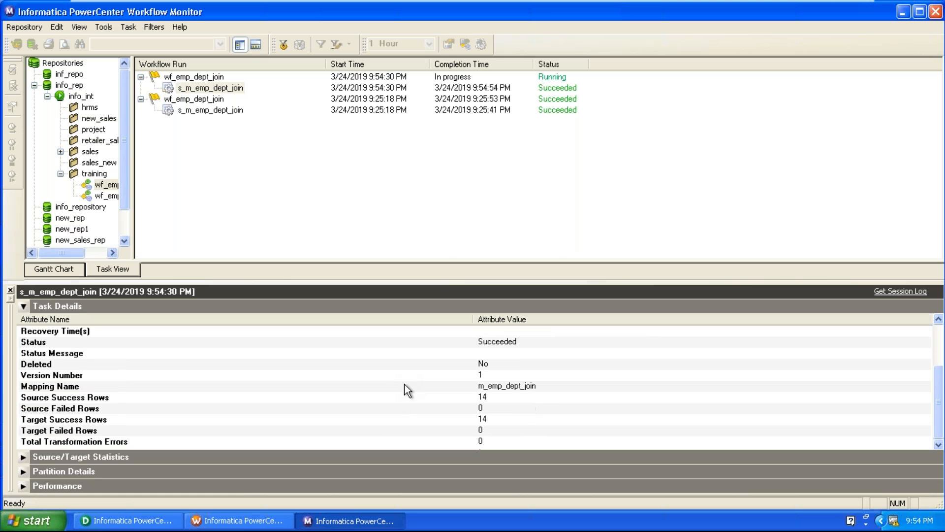
pyautogui.click(492, 403)
pyautogui.click(494, 400)
pyautogui.click(493, 413)
pyautogui.click(492, 419)
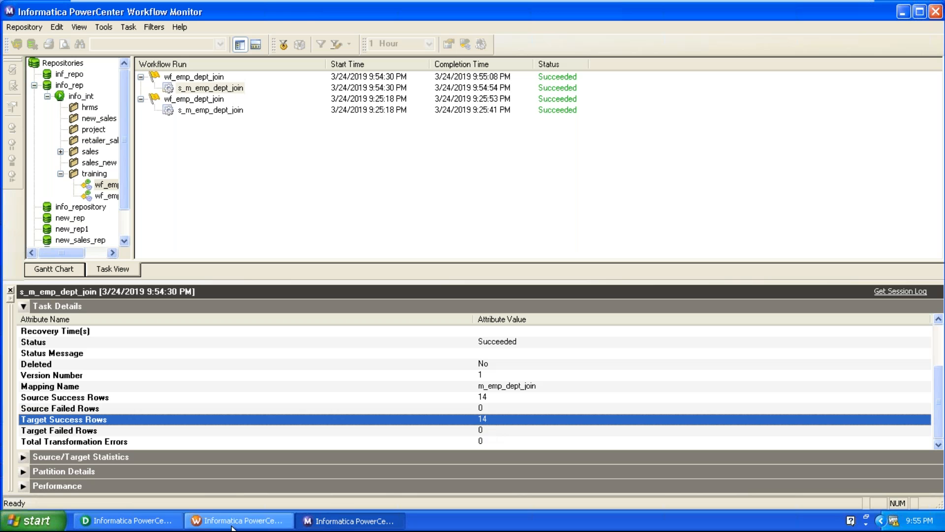
# Step: Preview the EMP_FCT target's data in Designer, entering the database password to connect
pyautogui.click(127, 520)
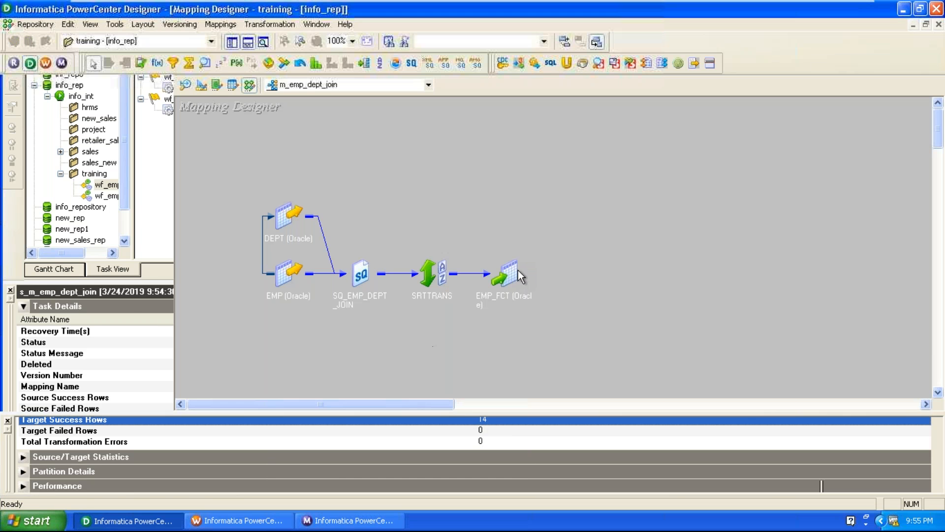
pyautogui.rightClick(517, 272)
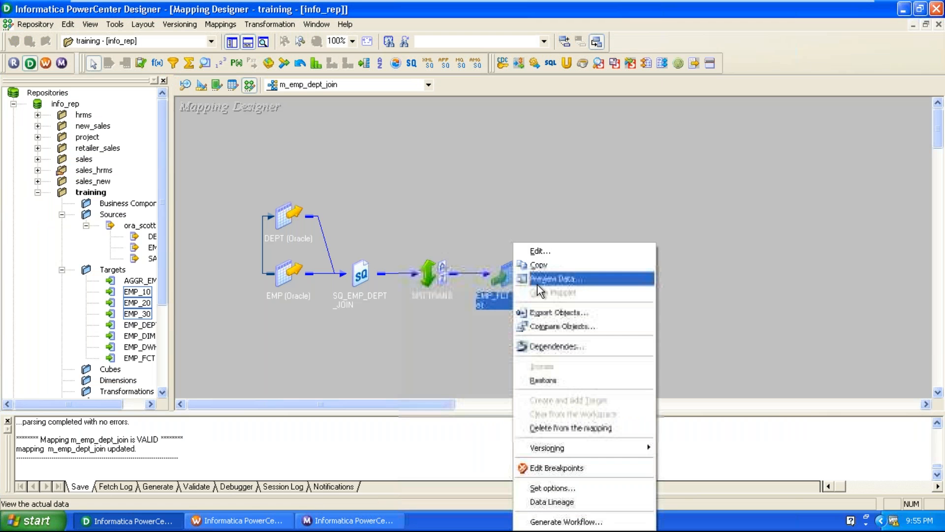
pyautogui.click(549, 278)
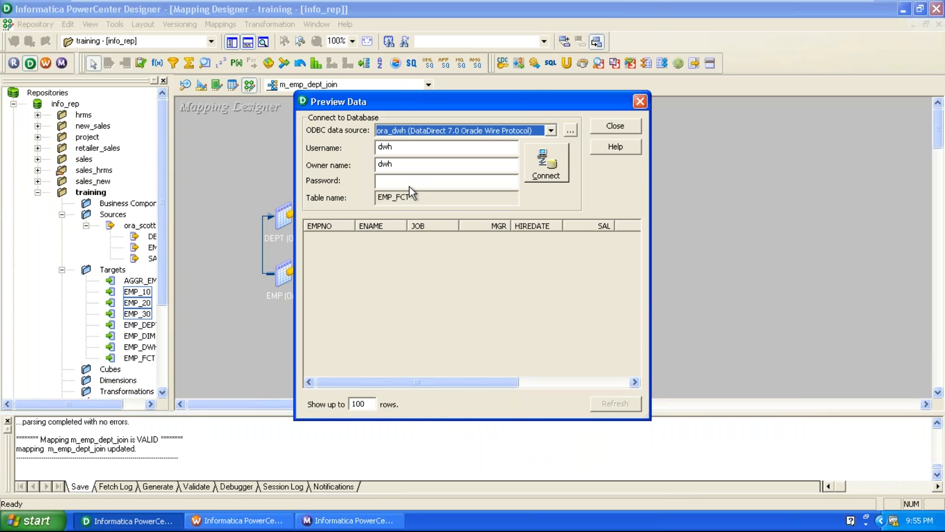
pyautogui.click(408, 183)
pyautogui.write('dwh')
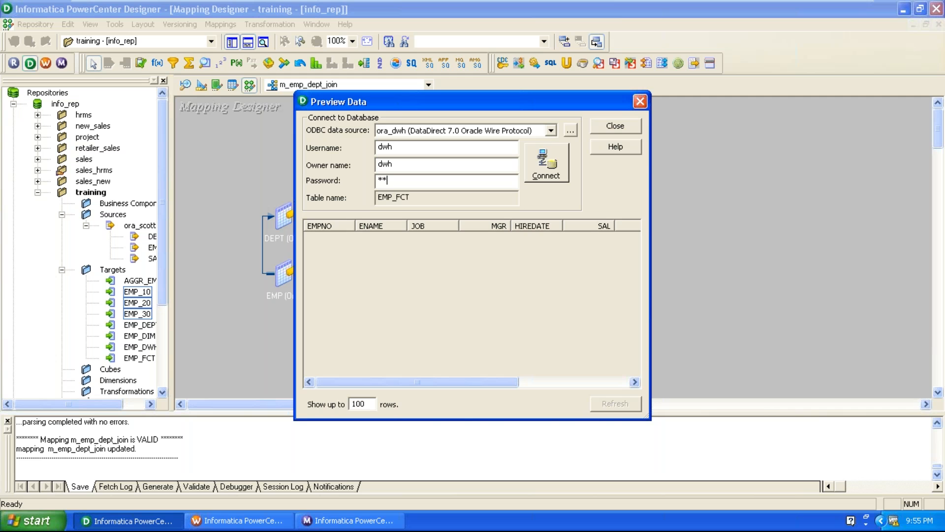
pyautogui.press('Return')
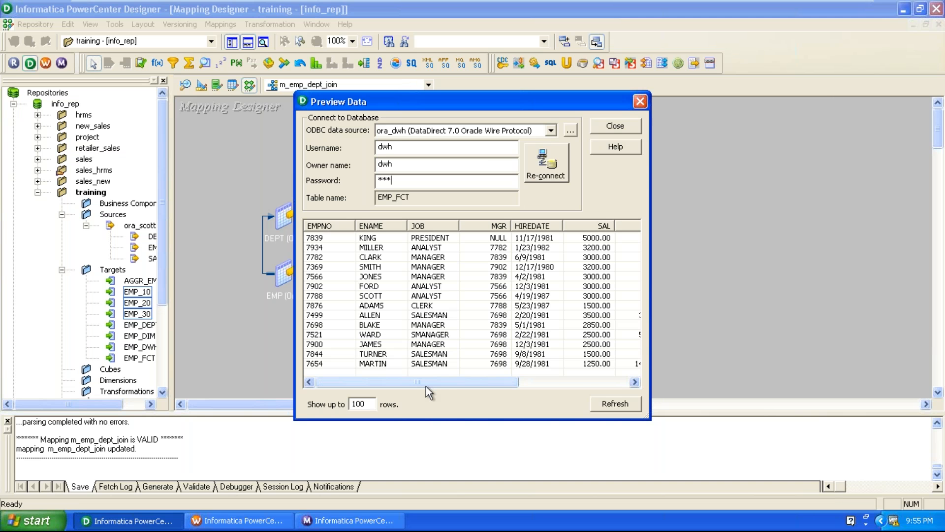
pyautogui.moveTo(427, 385); pyautogui.dragTo(578, 390)
# Step: Inspect each previewed EMP_FCT employee row, through the one hired 9/28/1981, then close the preview
pyautogui.click(531, 238)
pyautogui.click(530, 247)
pyautogui.click(410, 238)
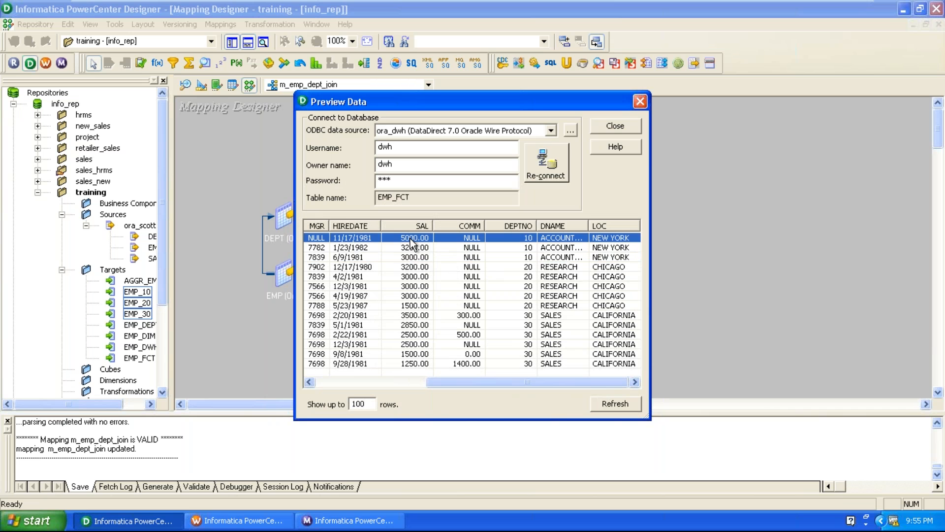
pyautogui.click(413, 248)
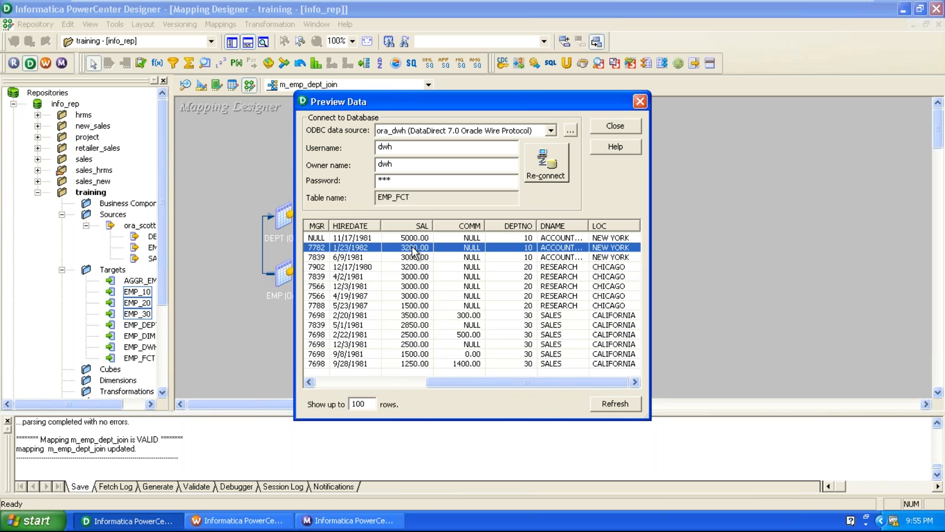
pyautogui.click(416, 258)
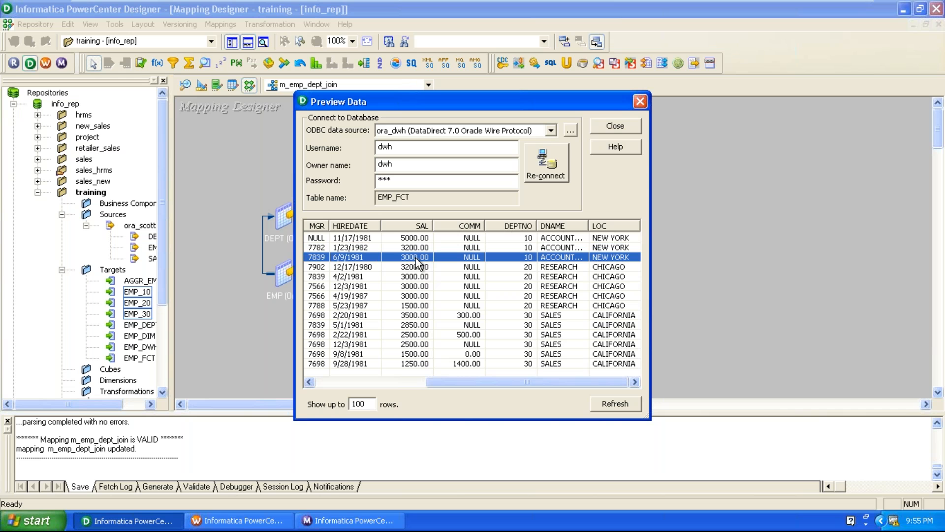
pyautogui.click(417, 238)
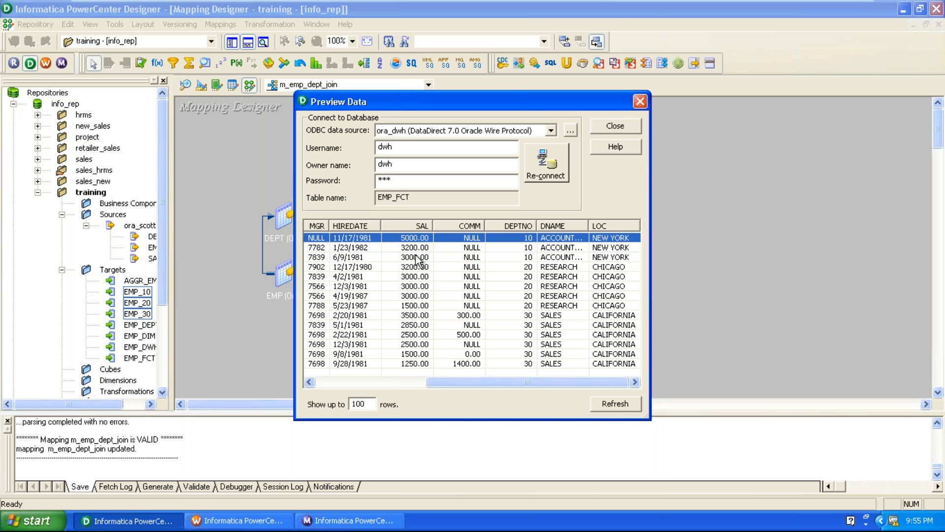
pyautogui.click(416, 257)
pyautogui.click(415, 267)
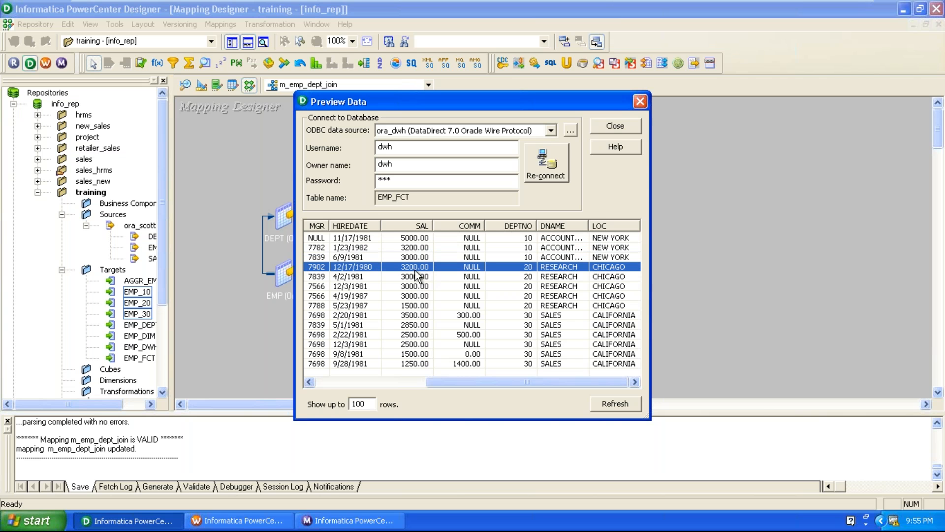
pyautogui.click(417, 276)
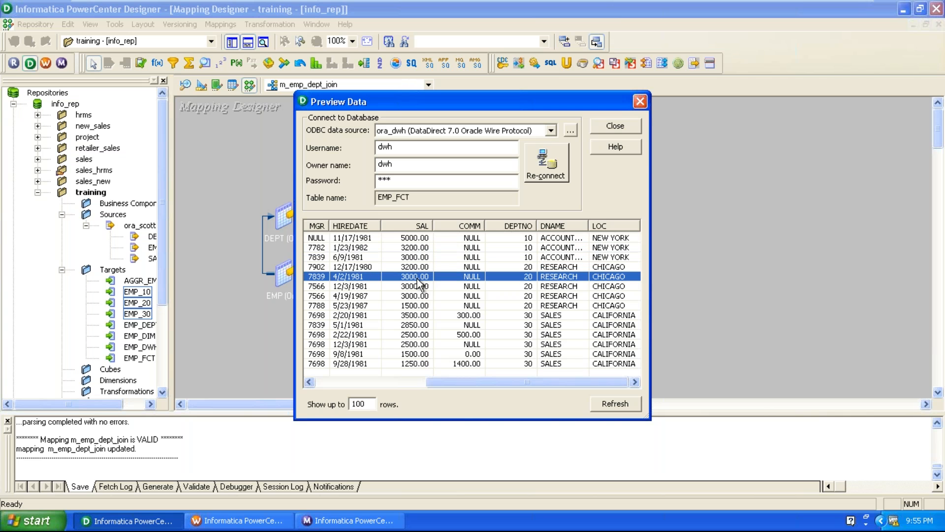
pyautogui.click(418, 286)
pyautogui.click(419, 297)
pyautogui.click(420, 305)
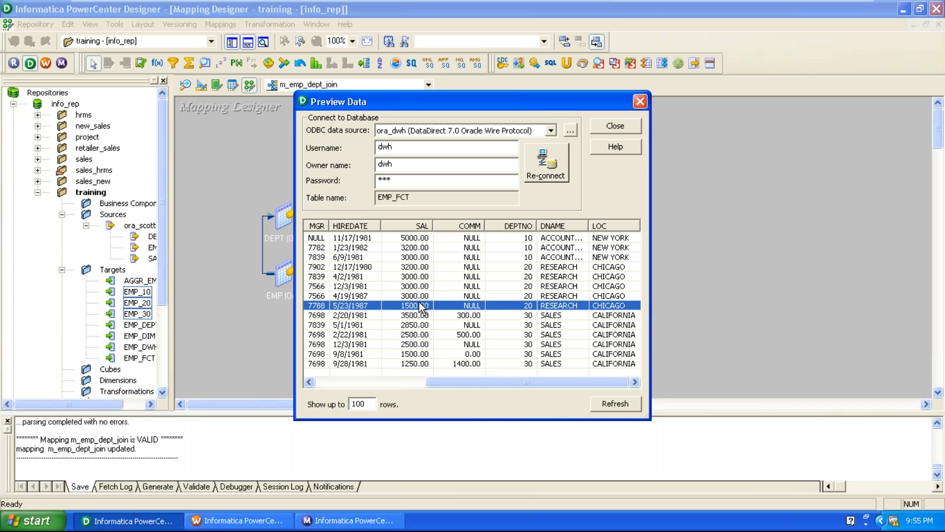
pyautogui.click(407, 267)
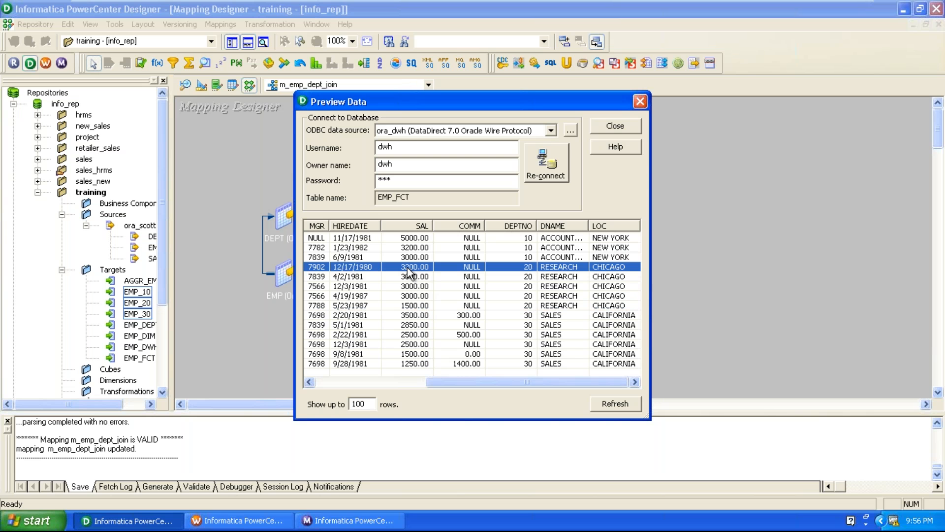
pyautogui.click(414, 296)
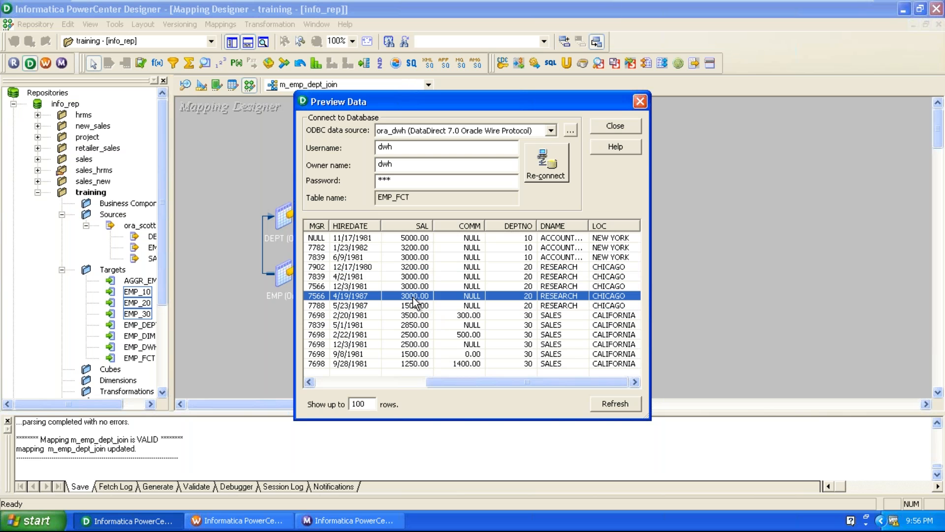
pyautogui.click(415, 306)
pyautogui.click(420, 316)
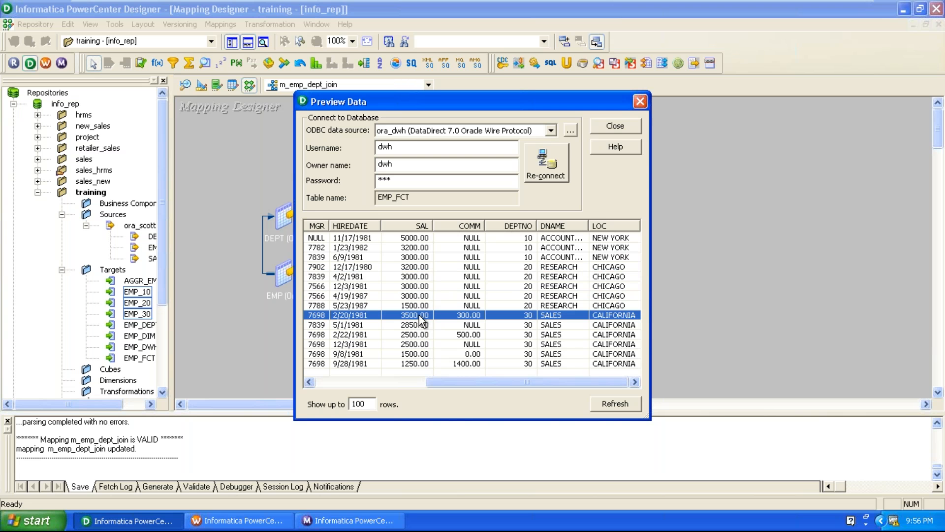
pyautogui.click(412, 367)
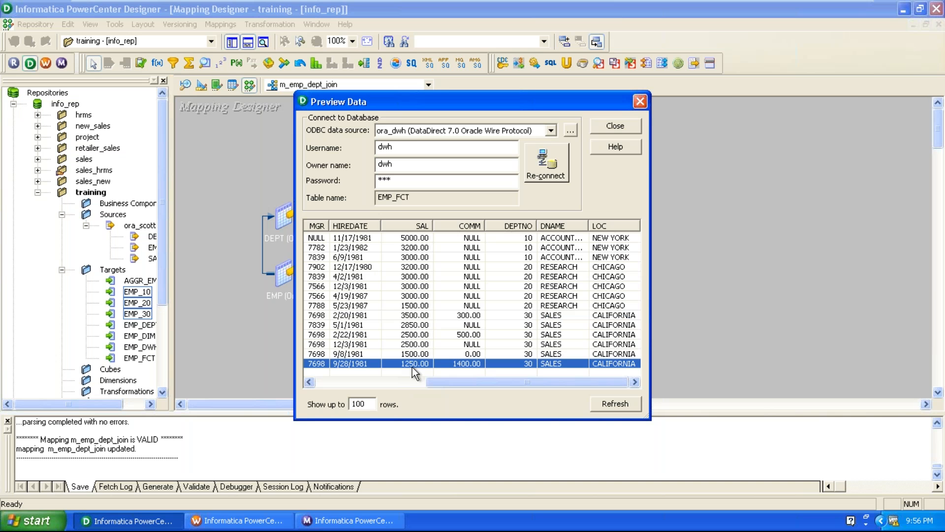
pyautogui.click(640, 102)
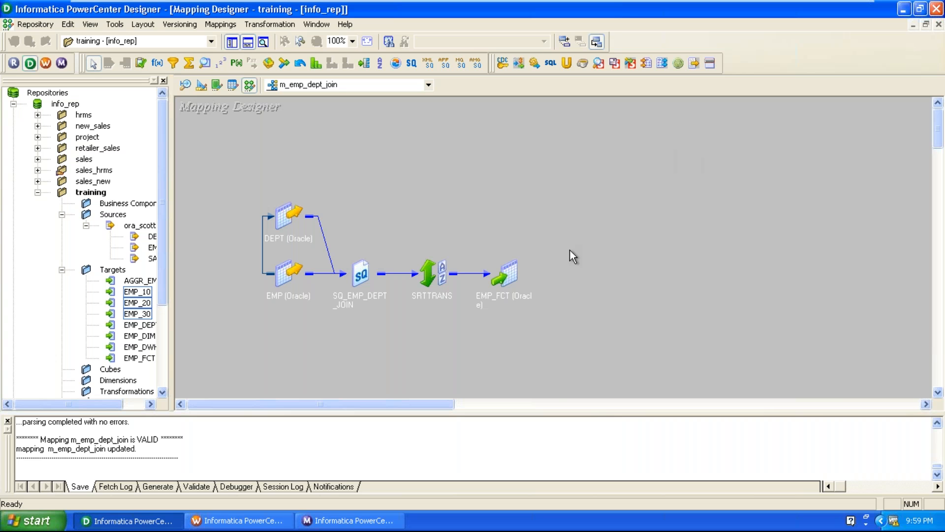
pyautogui.doubleClick(426, 273)
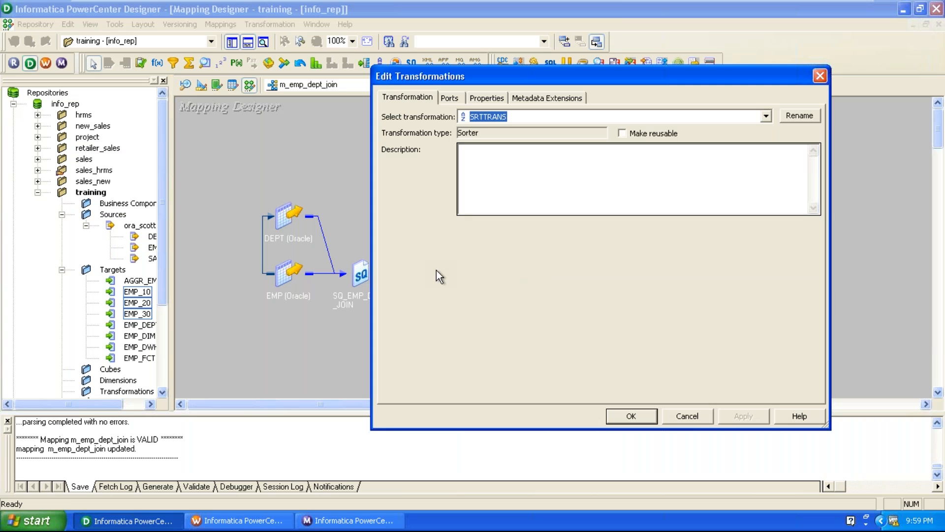
pyautogui.click(487, 98)
pyautogui.click(470, 193)
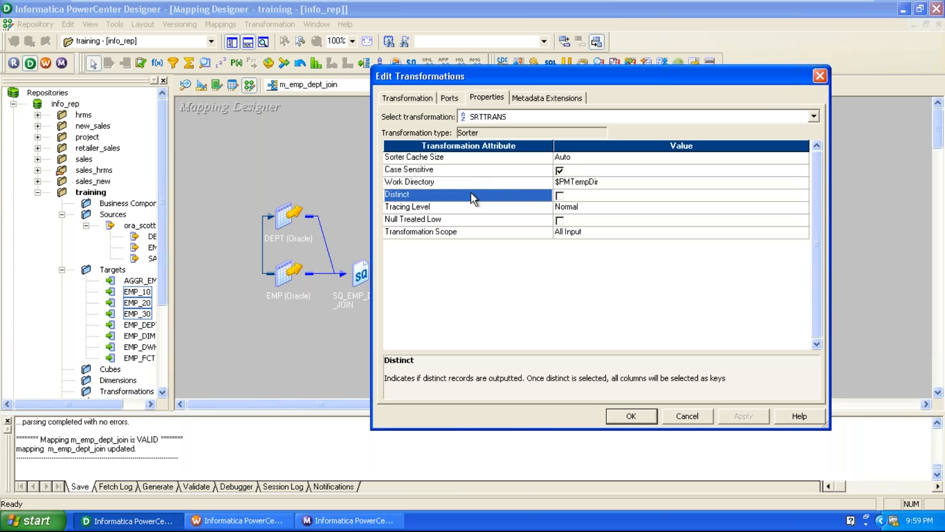
pyautogui.click(559, 195)
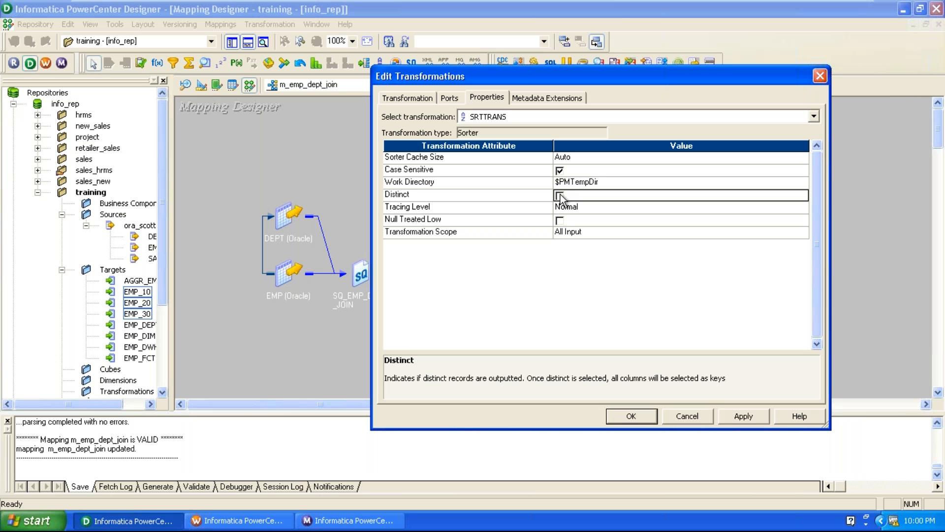
pyautogui.click(687, 416)
pyautogui.click(570, 274)
pyautogui.press('Return')
pyautogui.click(607, 250)
pyautogui.click(550, 263)
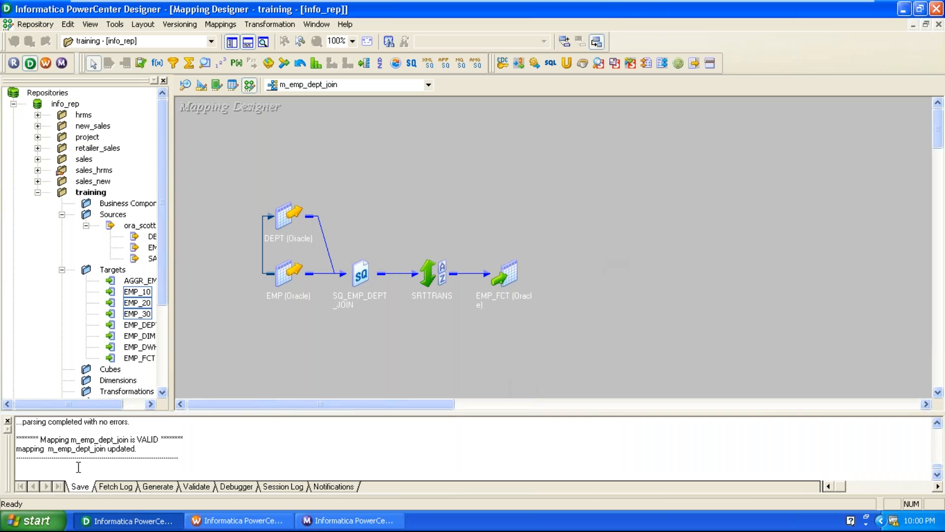
pyautogui.click(8, 420)
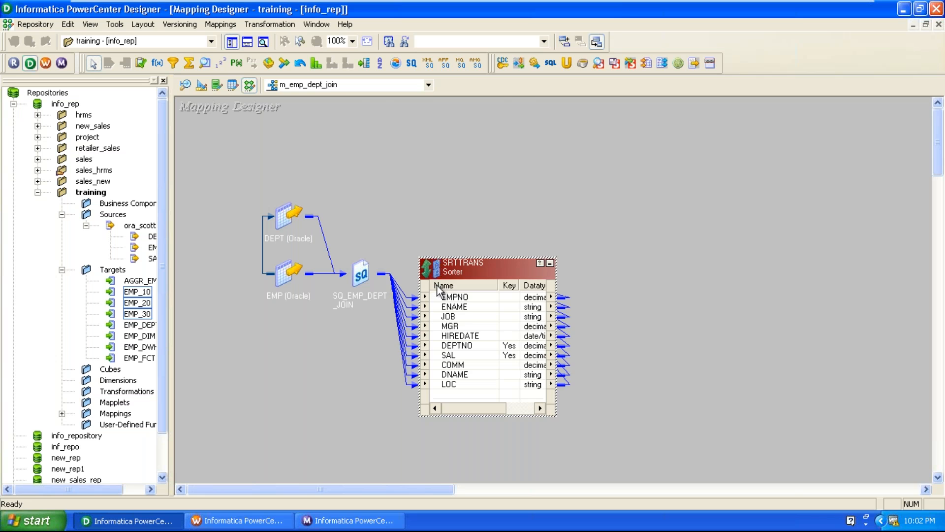
pyautogui.doubleClick(437, 286)
pyautogui.click(486, 97)
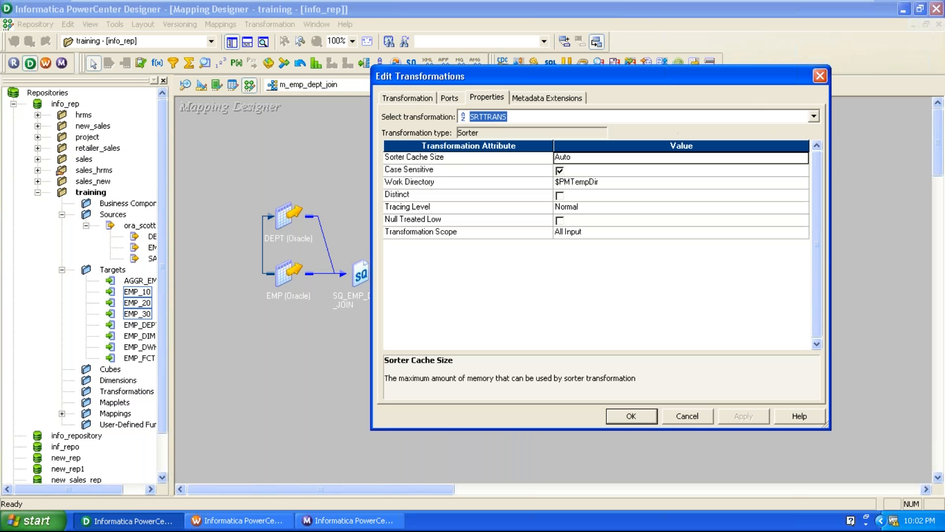
pyautogui.click(601, 202)
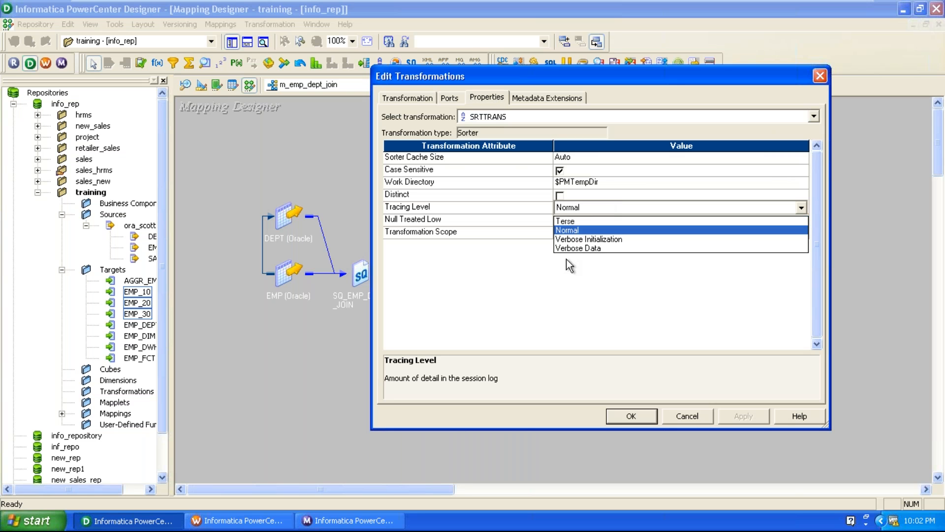
pyautogui.click(518, 297)
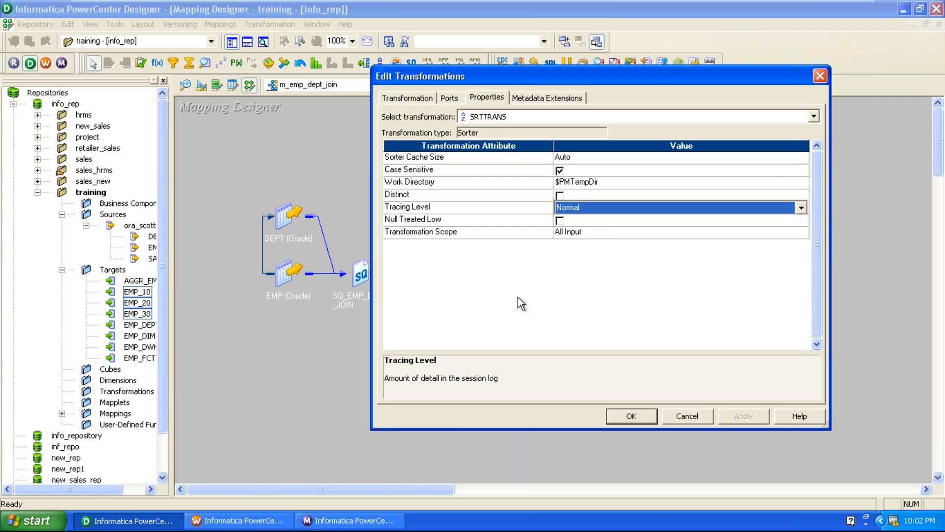
pyautogui.click(687, 416)
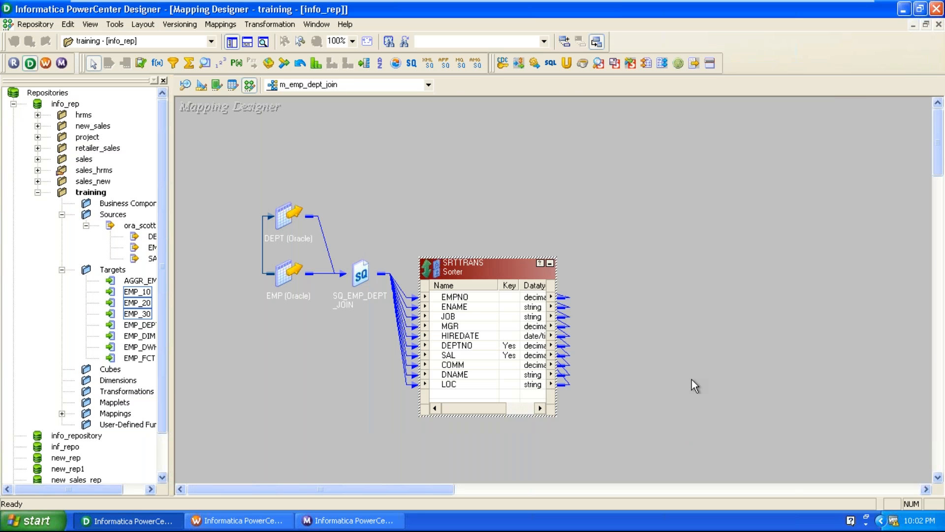
# Step: Collapse the Sorter, then save the mapping and disconnect the training folder
pyautogui.click(550, 263)
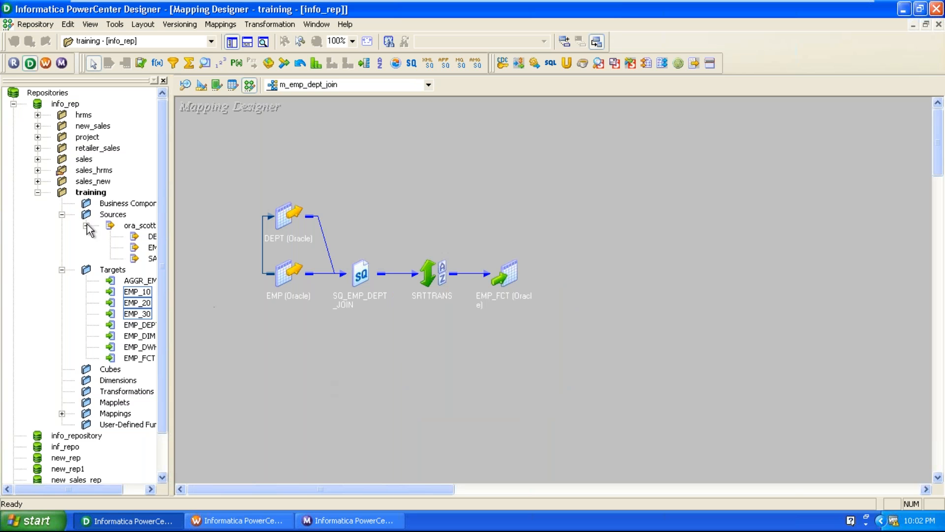
pyautogui.rightClick(90, 193)
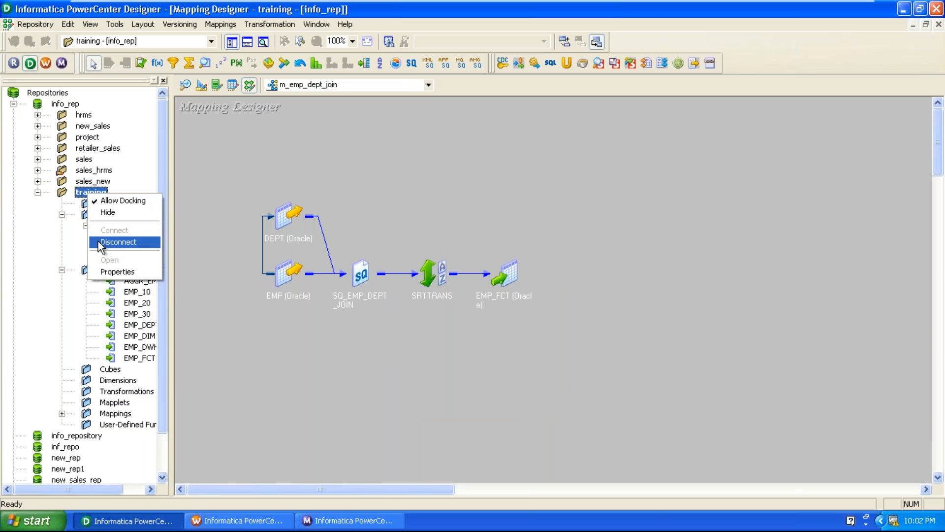
pyautogui.click(101, 242)
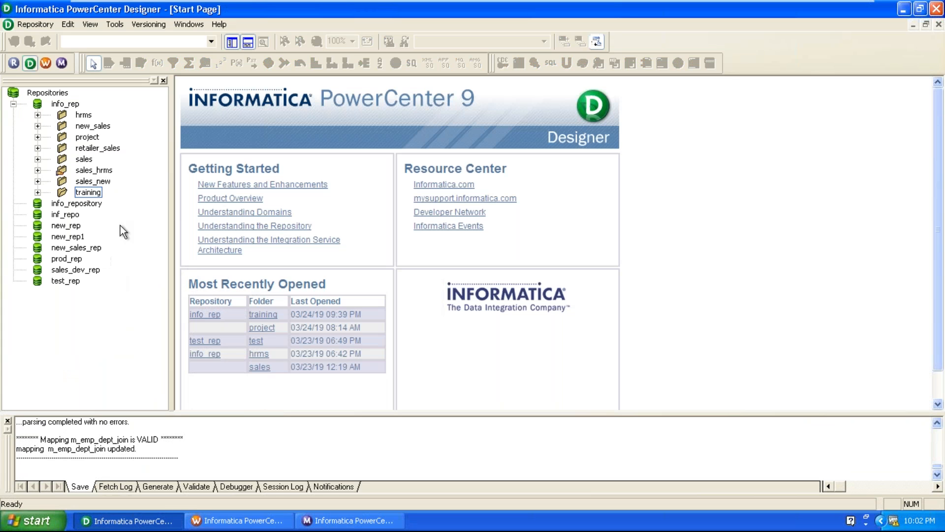
# Step: Disconnect from info_rep to return to the Start Page and minimize the VM
pyautogui.rightClick(64, 106)
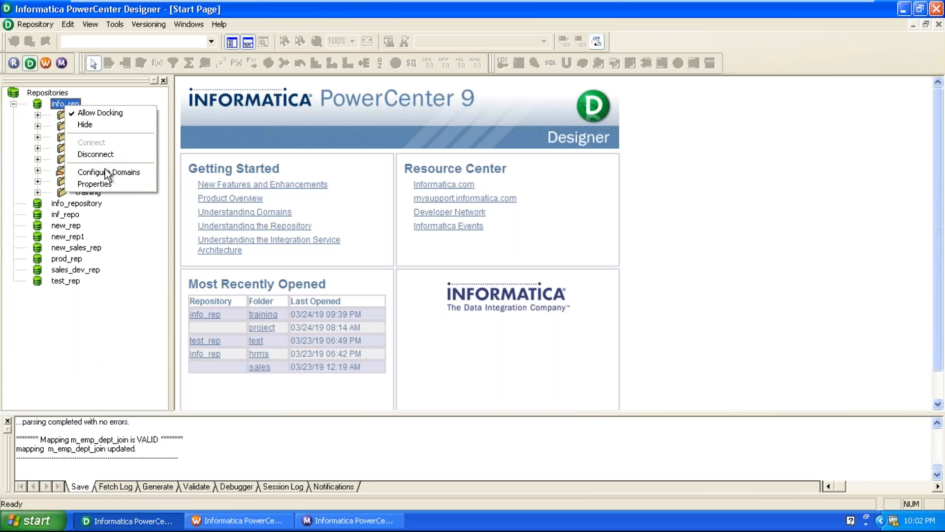
pyautogui.click(105, 158)
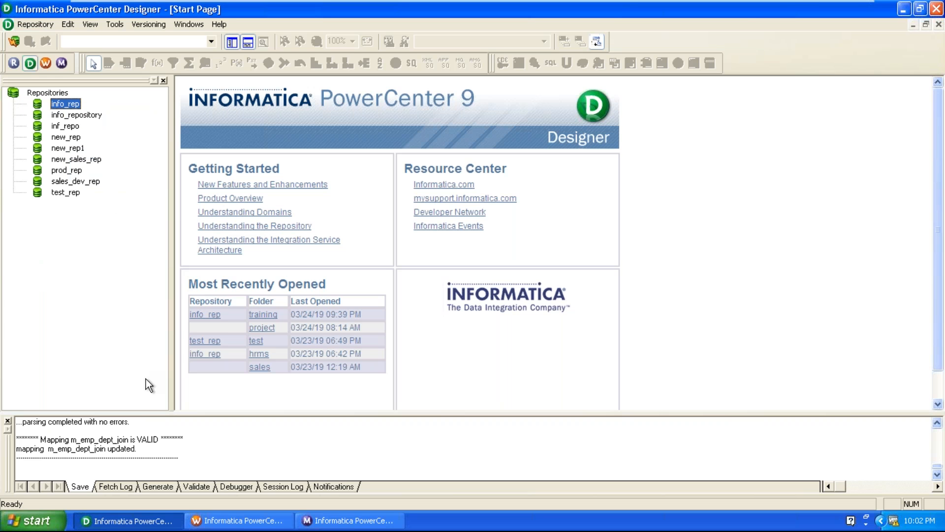
pyautogui.click(819, 7)
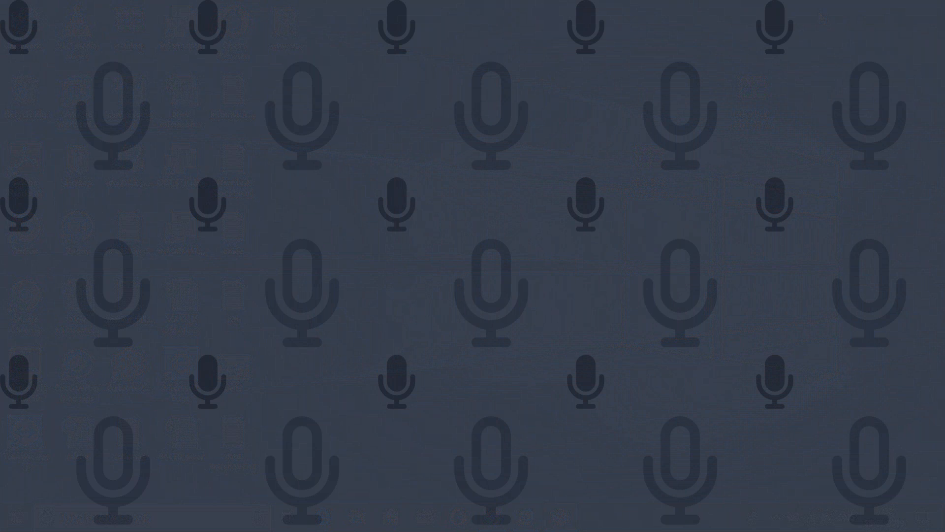